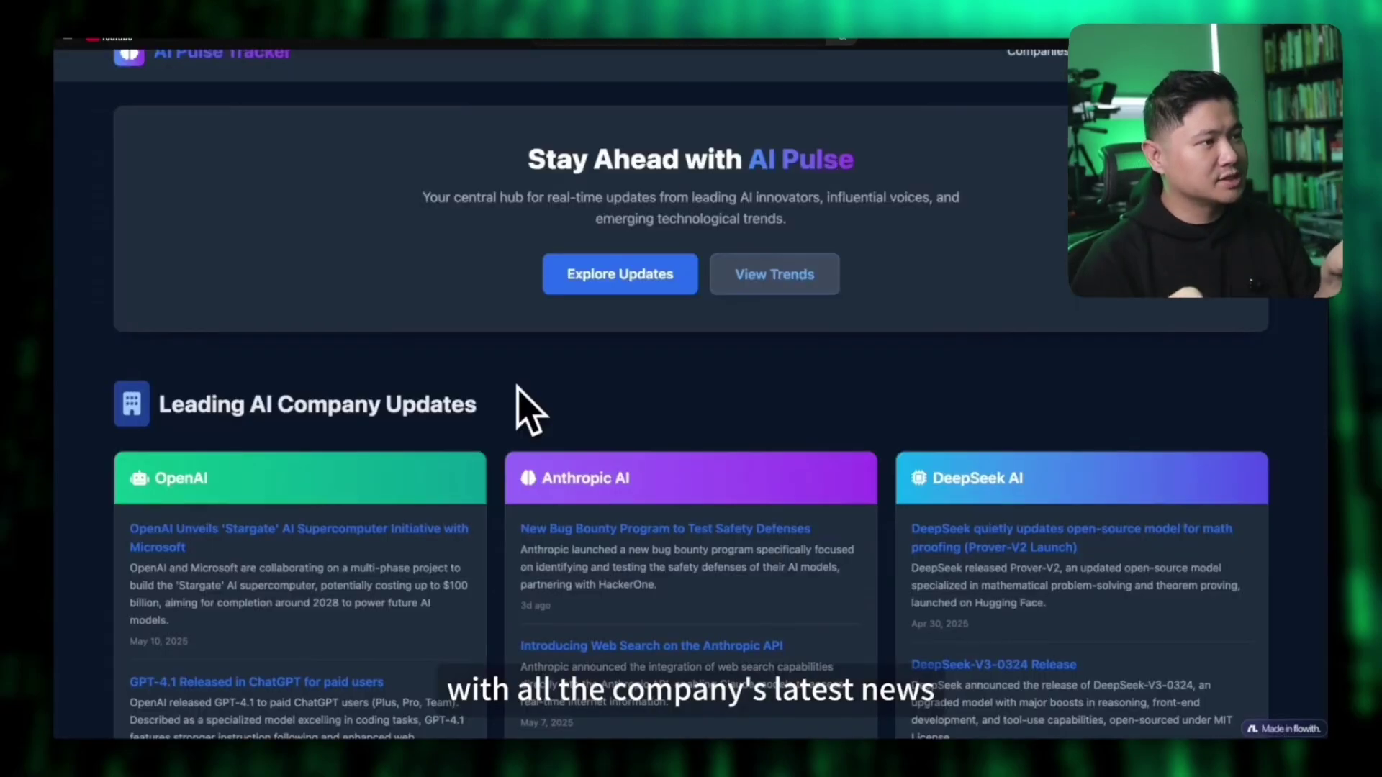
# Step: Scroll the AI Pulse Tracker feed and filter it by three different influencer chips
pyautogui.scroll(-1, 529, 410)
pyautogui.scroll(-15, 529, 410)
pyautogui.click(277, 126)
pyautogui.click(454, 123)
pyautogui.click(556, 123)
pyautogui.scroll(7, 557, 166)
pyautogui.scroll(2, 558, 176)
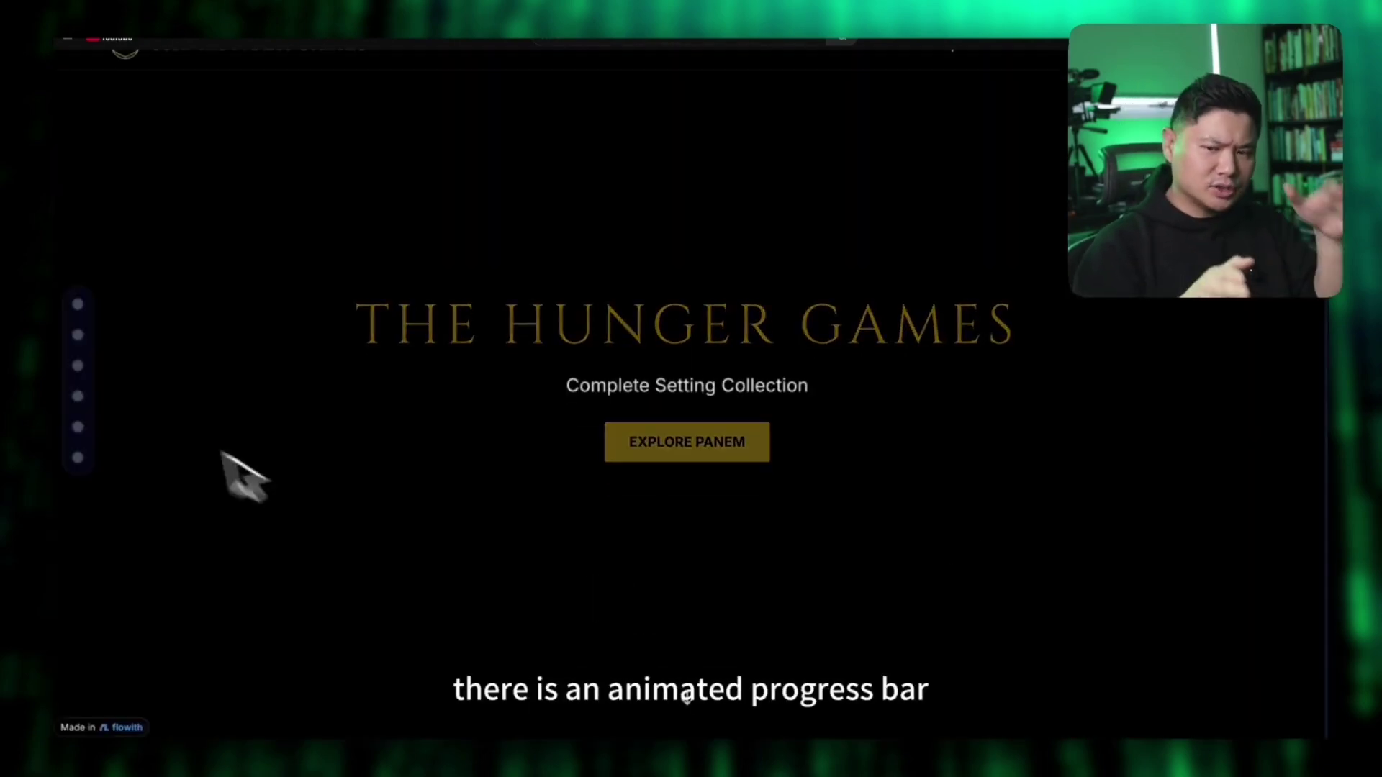
# Step: Jump through the Panem site's Overview & History, Capitol, Districts and interactive map sections
pyautogui.click(77, 304)
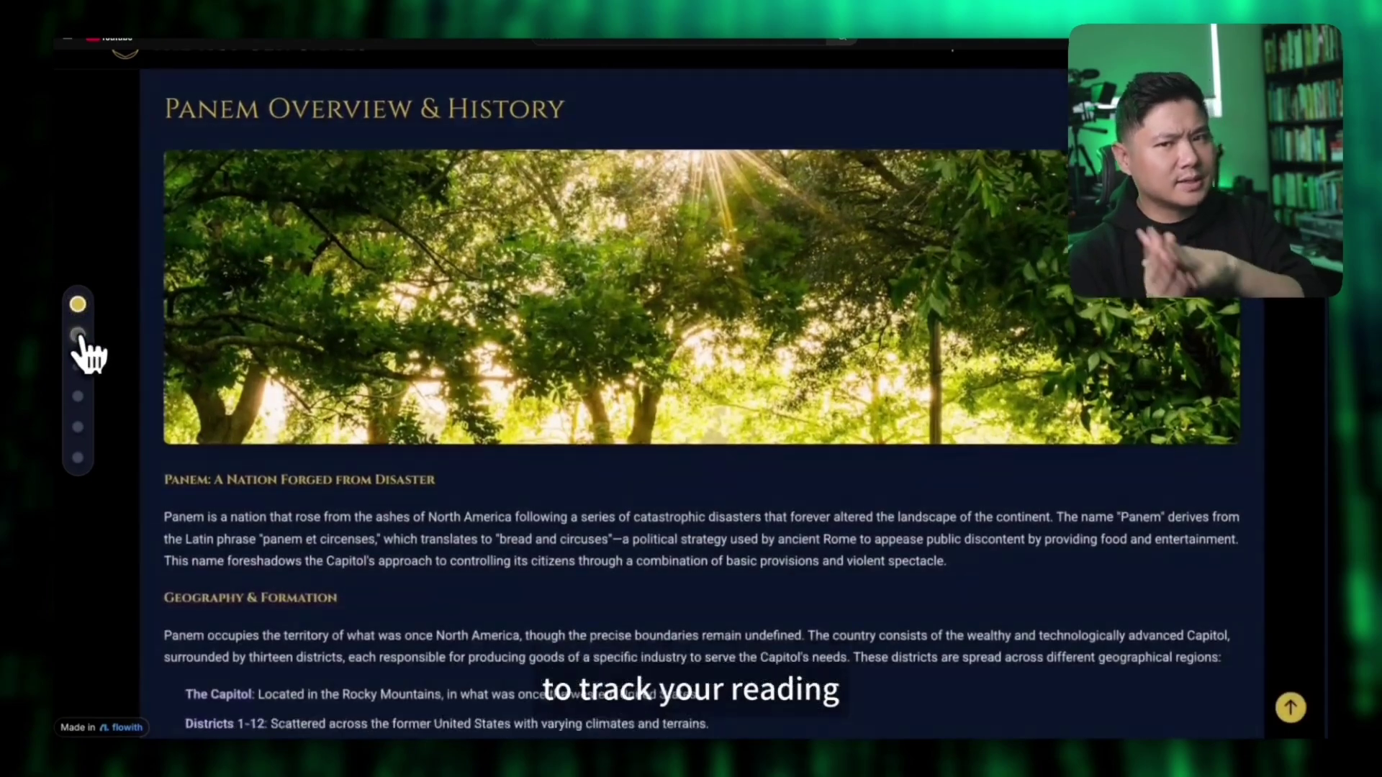
pyautogui.click(78, 335)
pyautogui.click(78, 366)
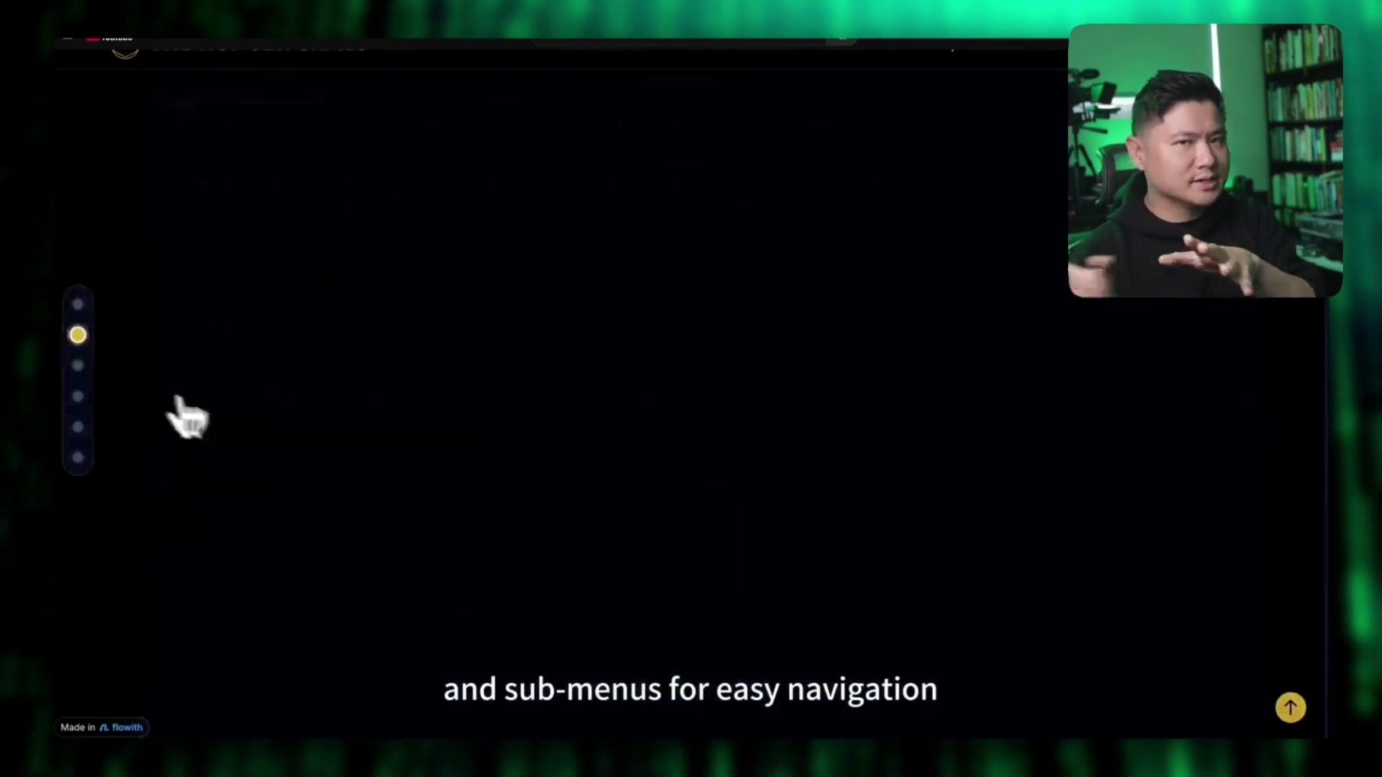
pyautogui.scroll(-10, 108, 447)
pyautogui.scroll(-15, 111, 450)
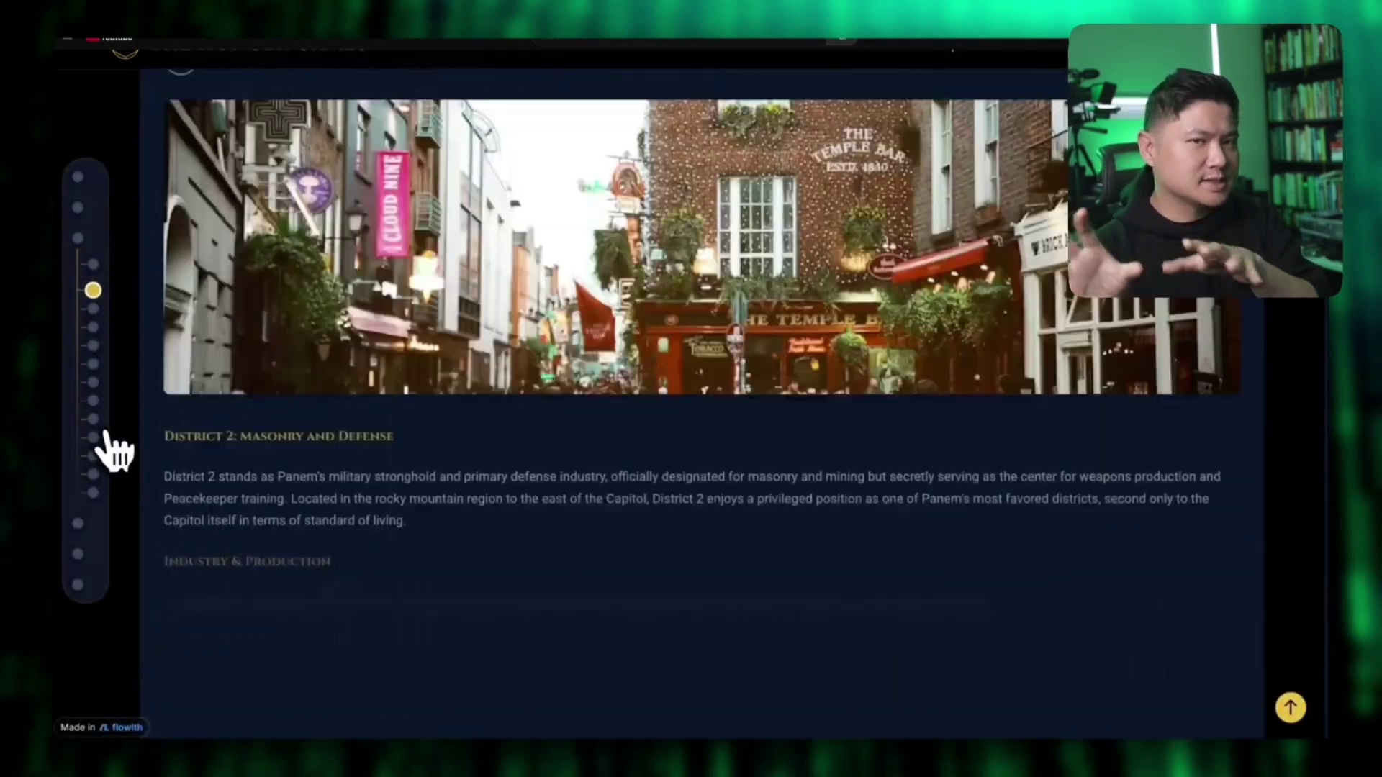
pyautogui.scroll(-15, 112, 450)
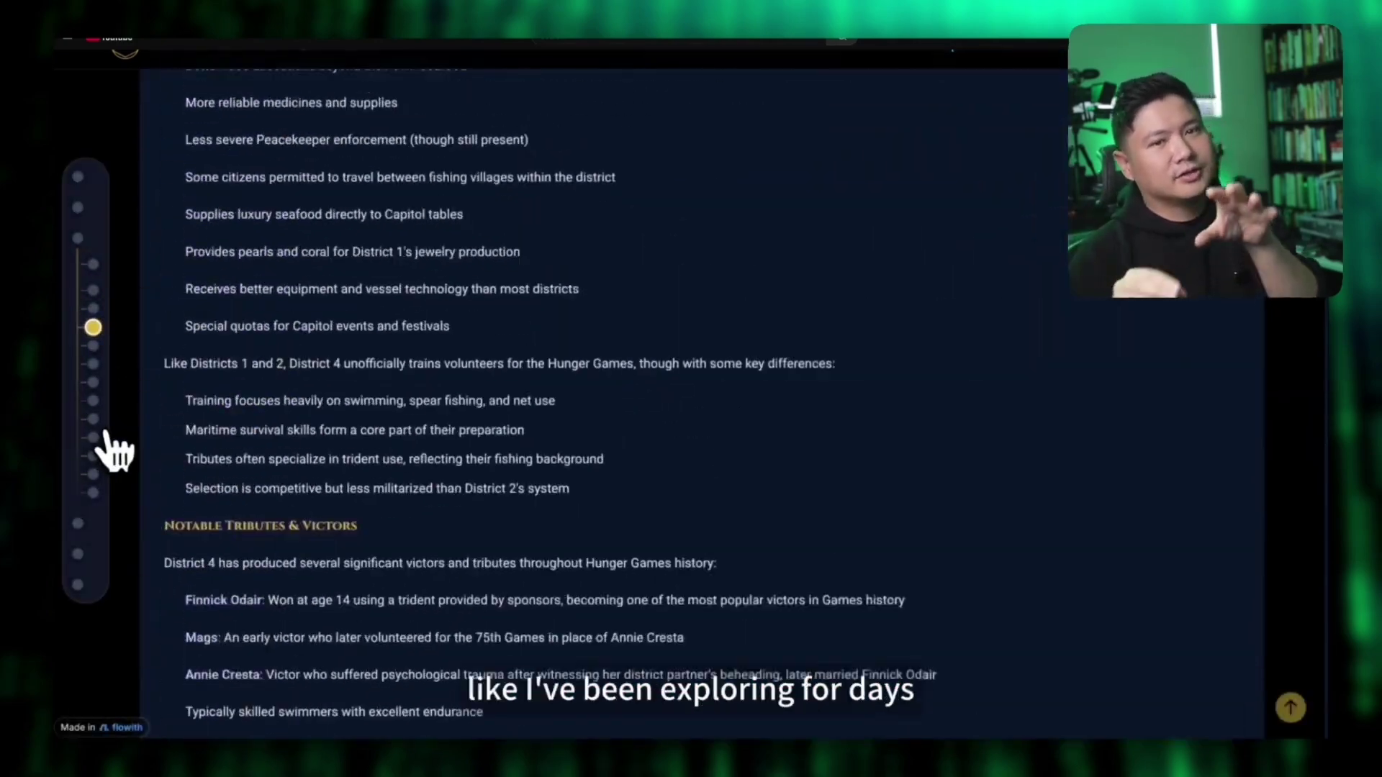
pyautogui.scroll(-8, 105, 450)
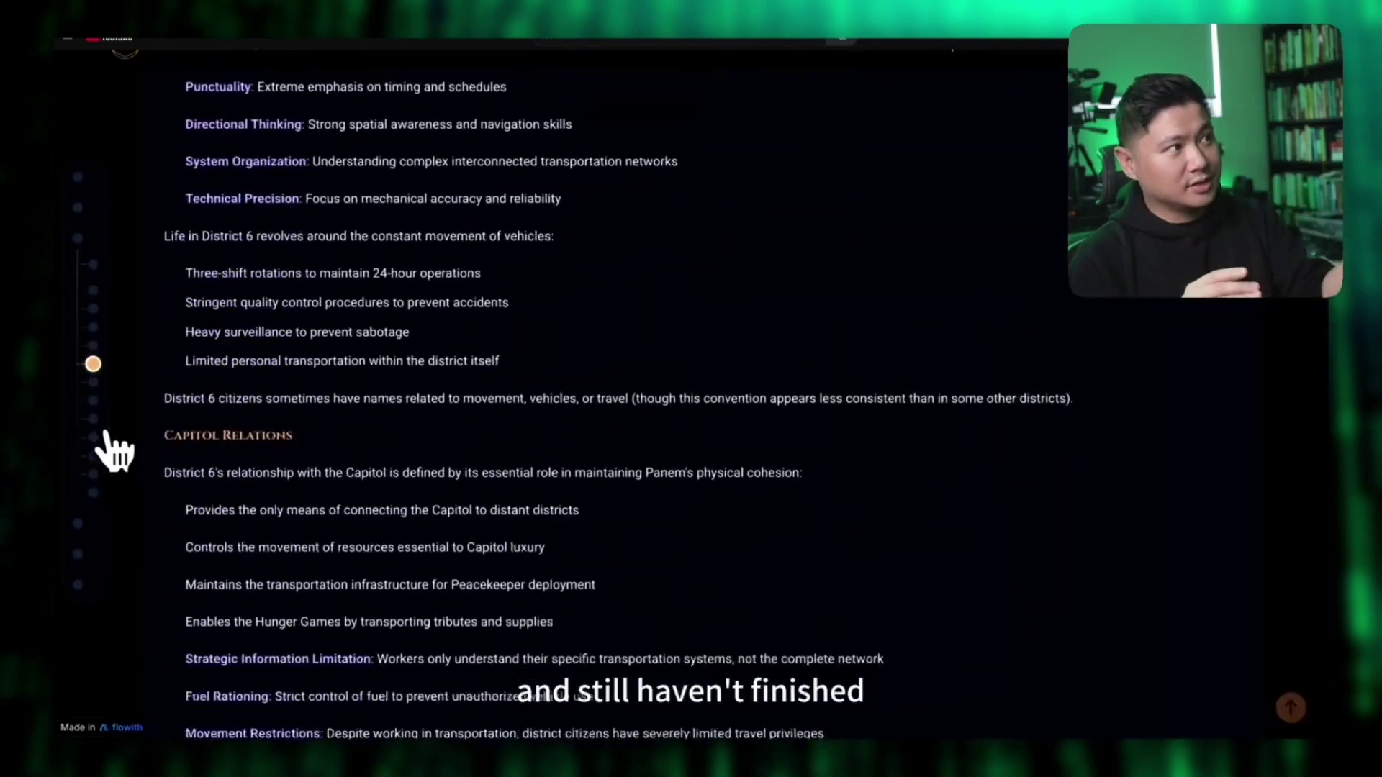
pyautogui.click(78, 523)
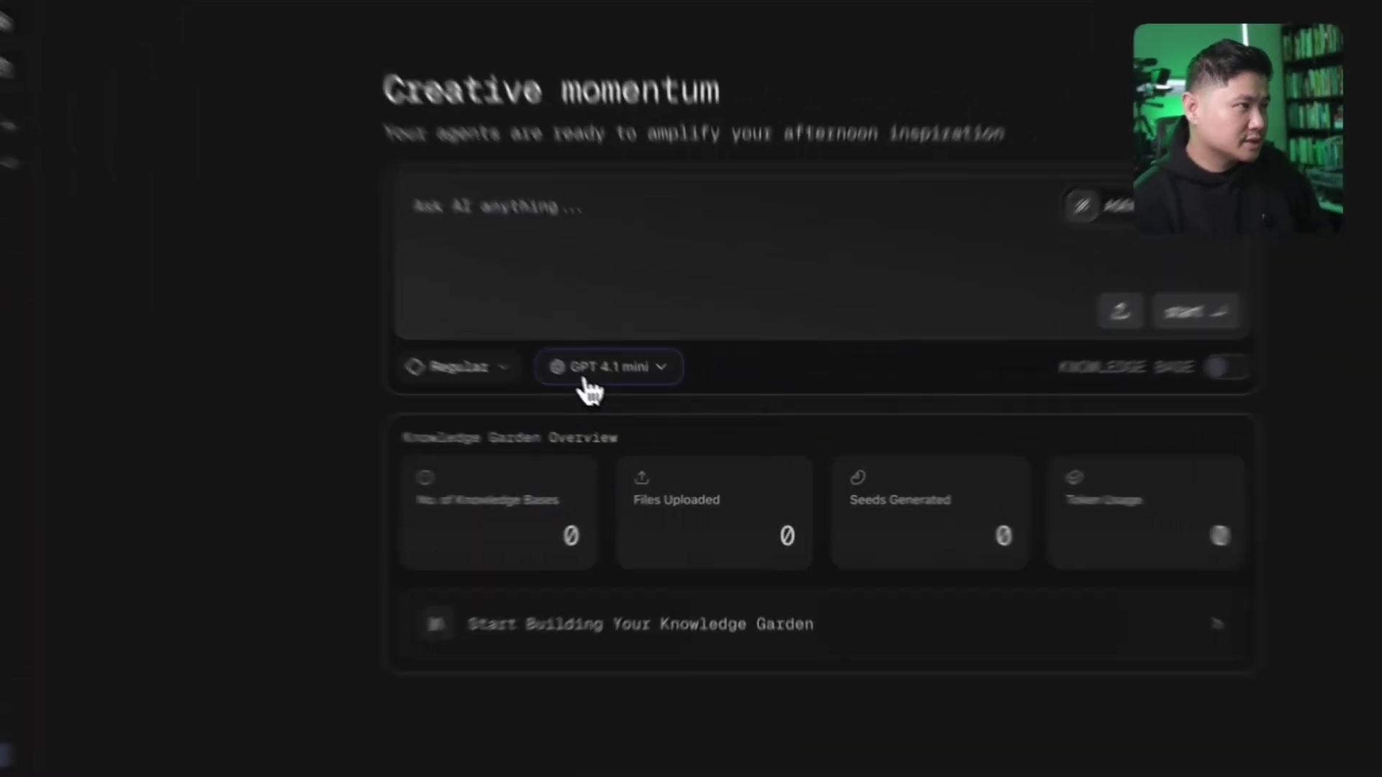
# Step: Replace GPT 4.1 mini with Claude 3.7 Sonnet as the model and focus the Ask AI box
pyautogui.click(652, 407)
pyautogui.scroll(-3, 672, 559)
pyautogui.click(579, 612)
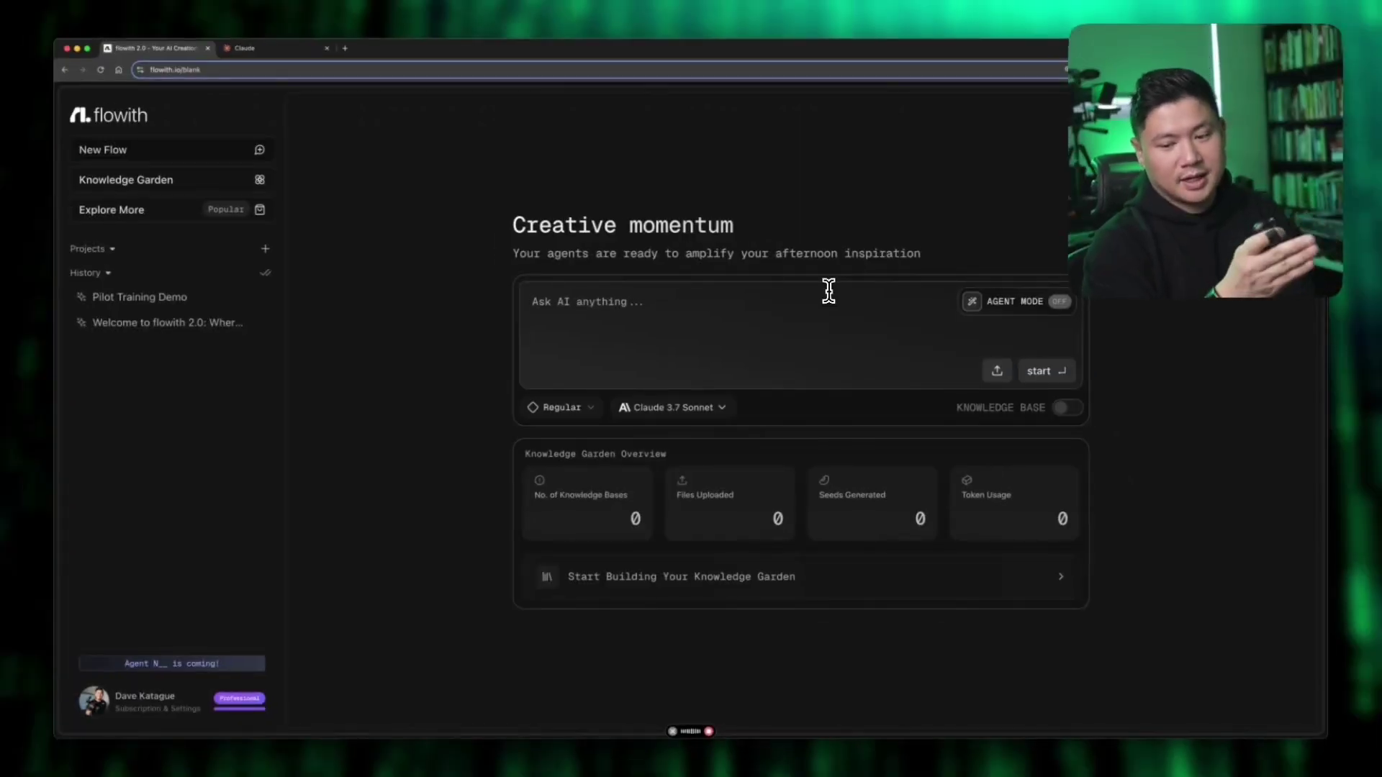
pyautogui.click(829, 290)
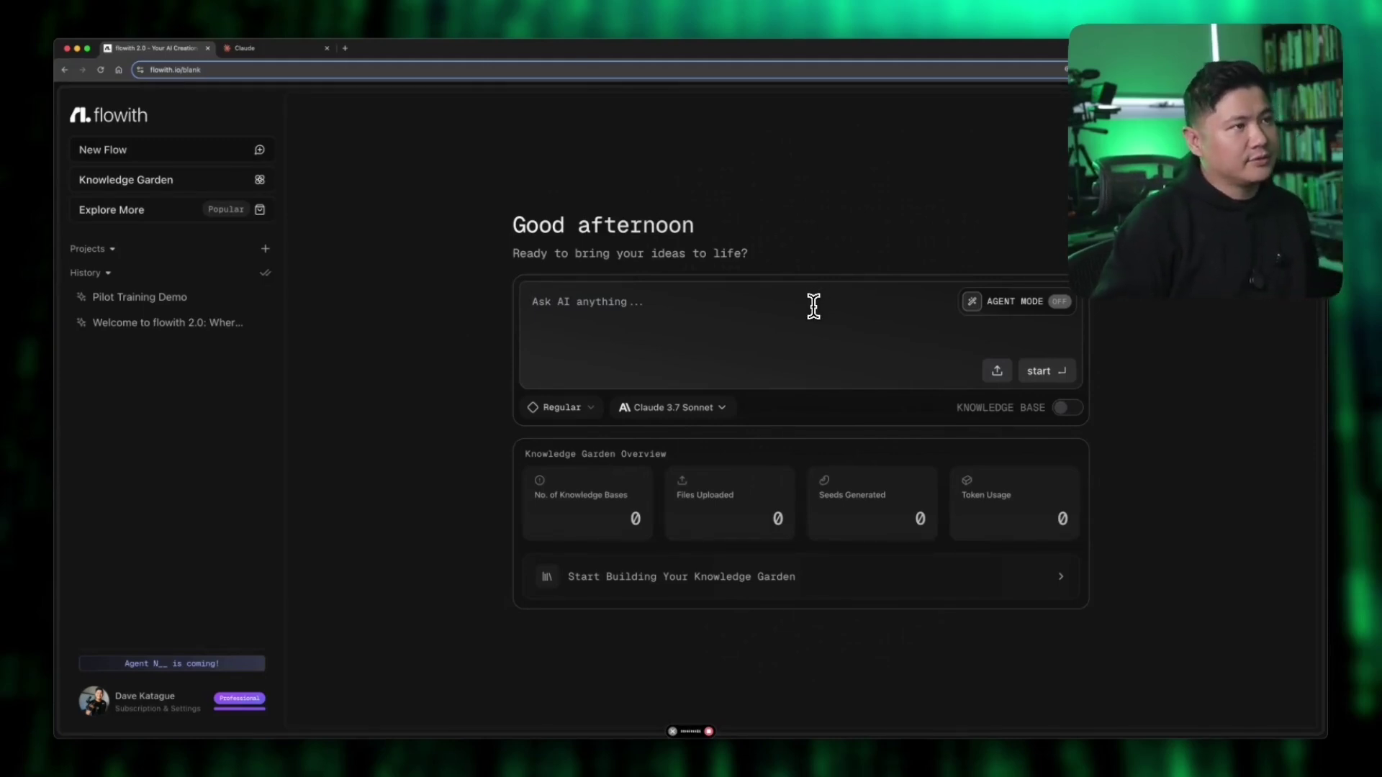
# Step: Paste the PRD request for the Matrix-themed B212 helicopter training app, leaving Claude 3.7 Sonnet selected
pyautogui.write('So if I were to make an agent that creates a B212 pilot training program, the prompt would be: "I need instructions for a pilot program for a B212 helicopter, hurry."  Can you create a PRD for me, a product requirements document, knowing that it\'s going to be matrix-themed but also we want to make sure that we\'re not using like real B212 helicopter instructions because it\'s just for fun, it\'s just for demonstration purposes only.  Get can you write me the PRD for a website, a web app that will be deployed through Flow With where it can show me an interactive website where it will show us how to fly a B212 helicopter using as many educational frameworks as possible to make it interactive, fun, a learning experience that would decrease that learning time from just being reading a manual. Can we do that? Can you write me a PRD for that?')
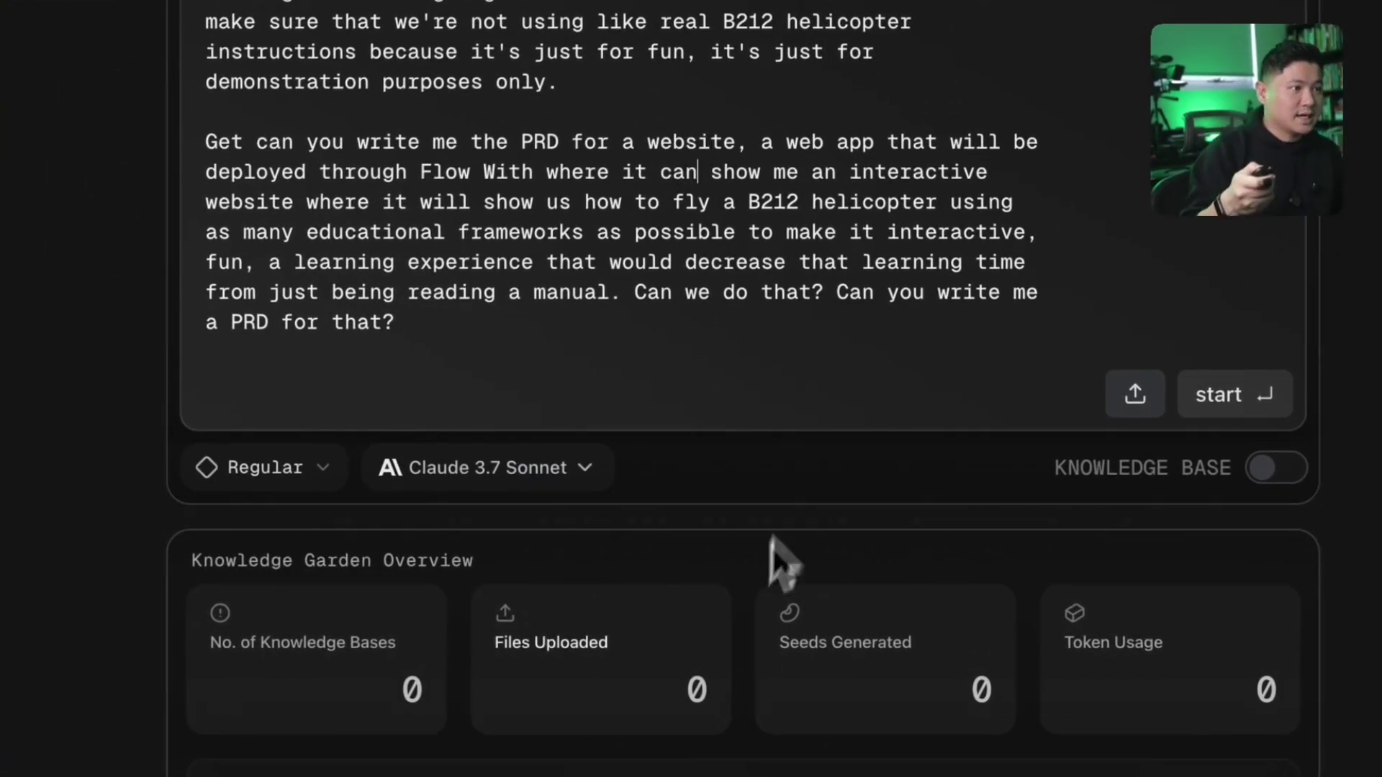
pyautogui.click(583, 479)
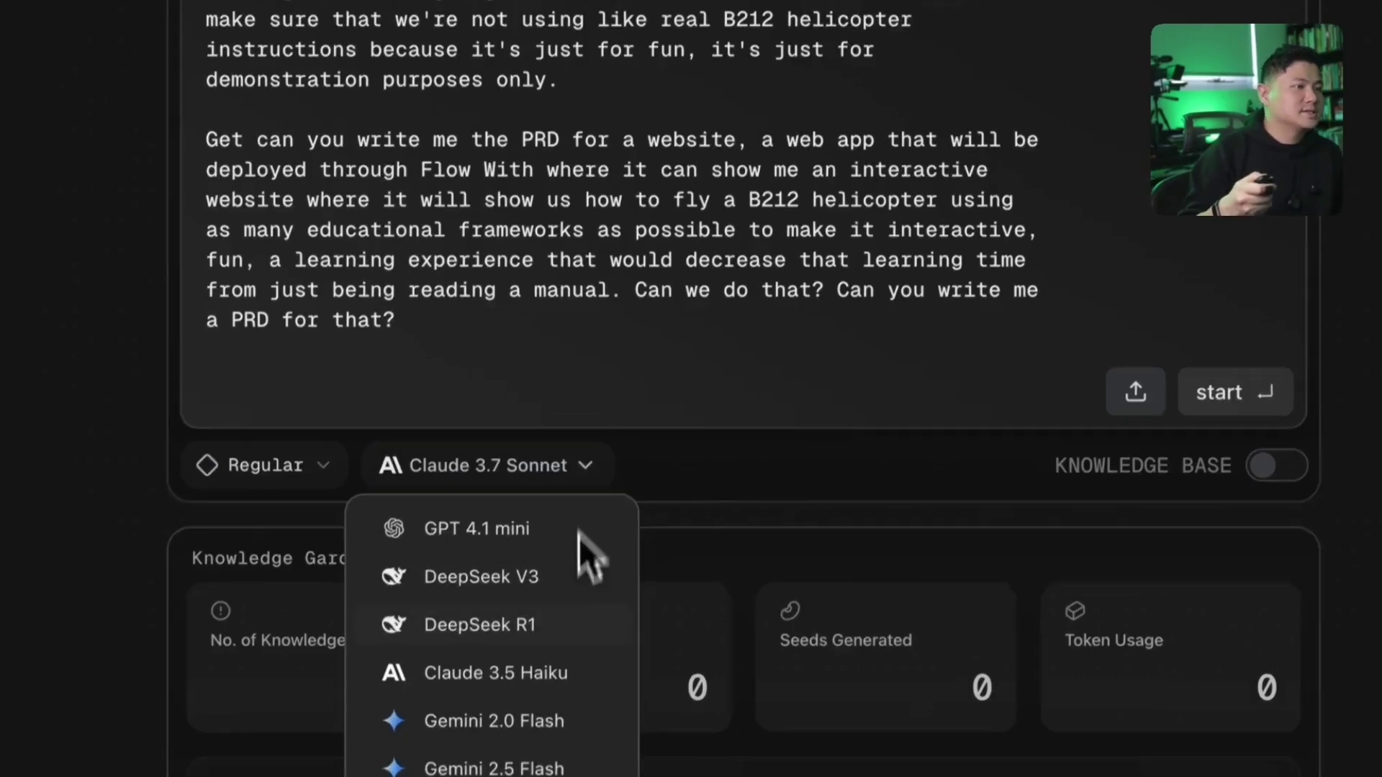
pyautogui.scroll(-5, 573, 648)
pyautogui.scroll(5, 596, 569)
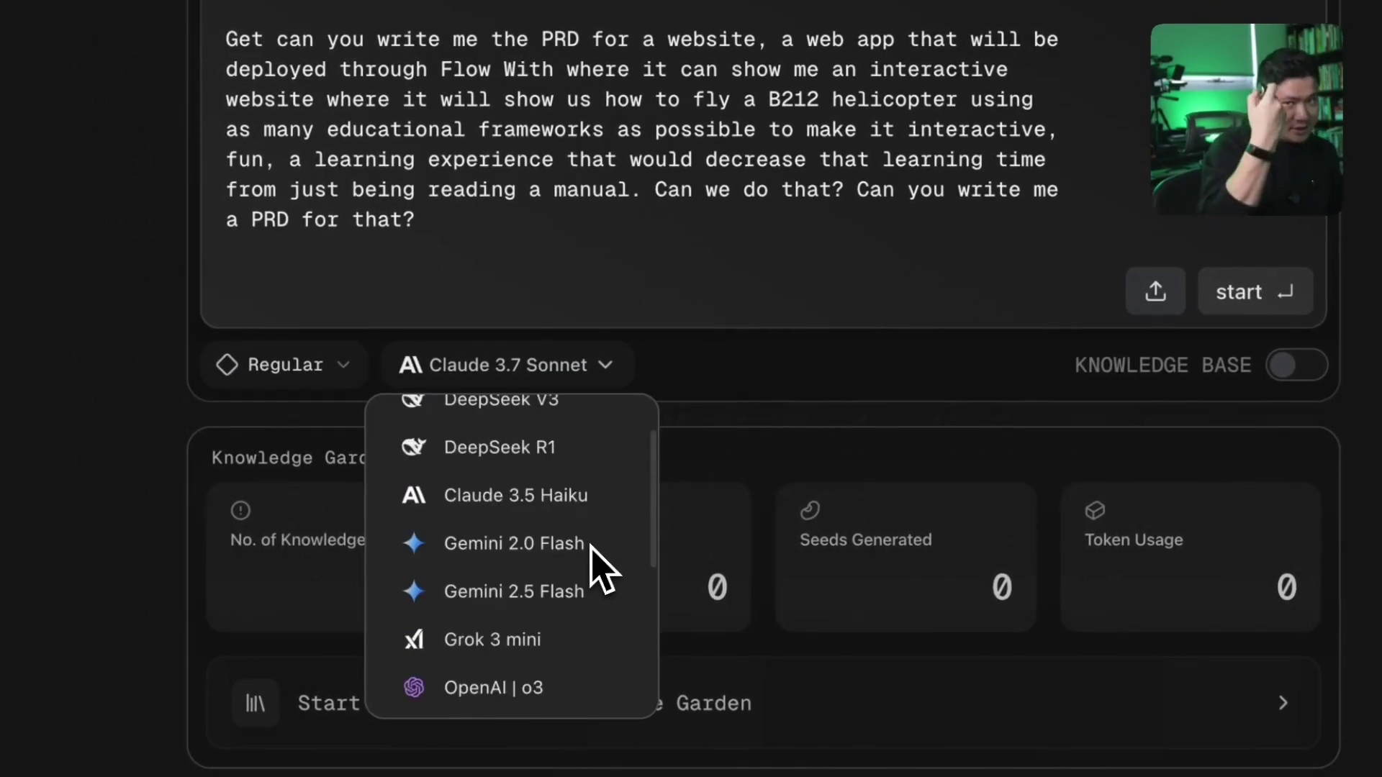
pyautogui.click(795, 239)
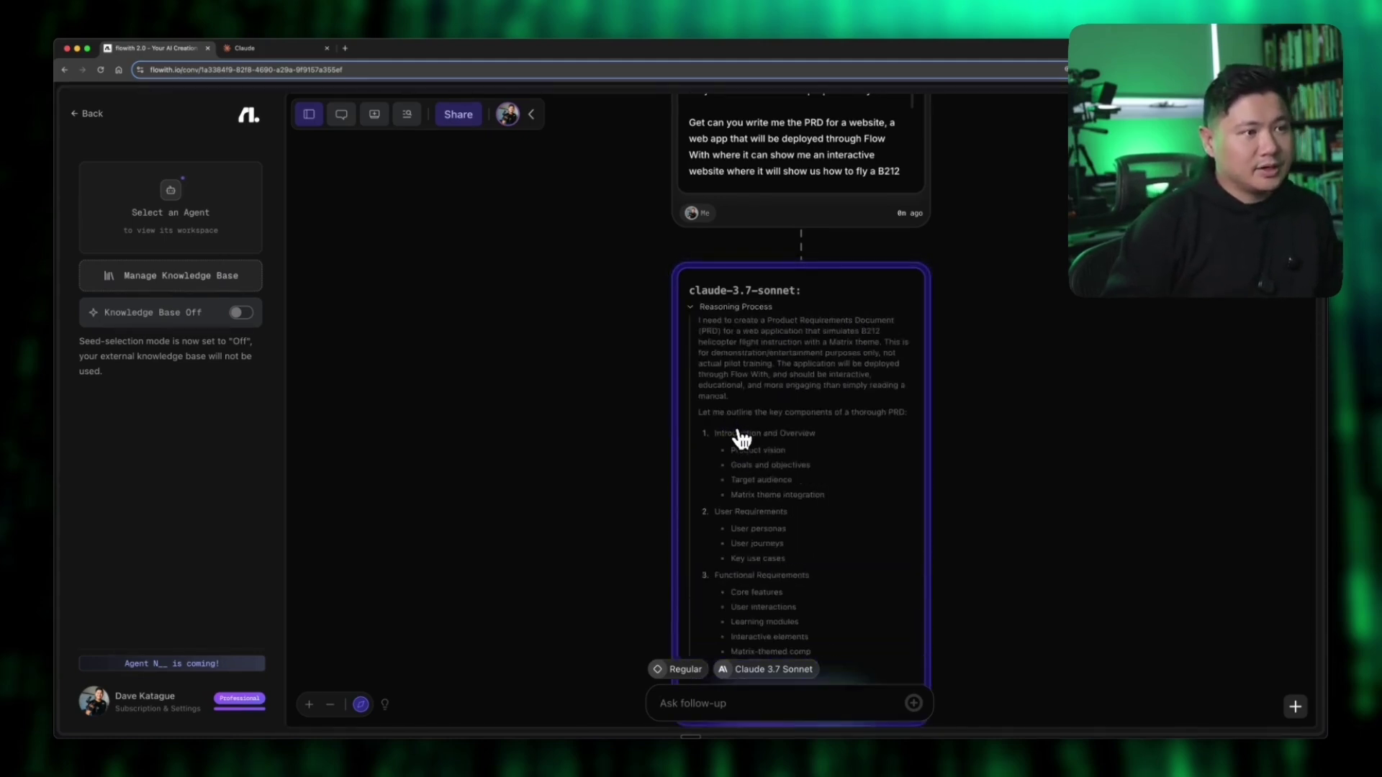
# Step: Follow the streaming Nebuchadnezzar Flight Academy PRD down to its Conclusion and final disclaimer
pyautogui.scroll(-5, 740, 440)
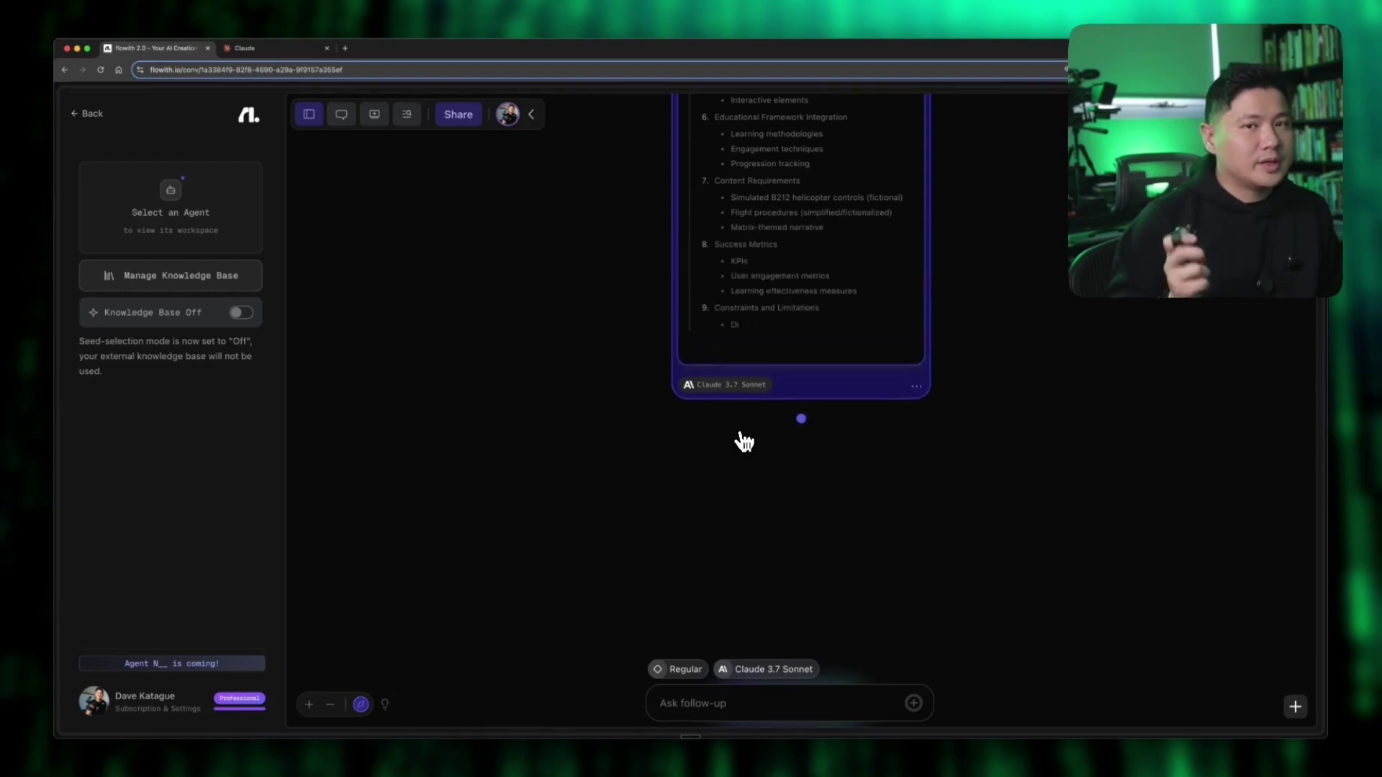
pyautogui.scroll(-3, 741, 439)
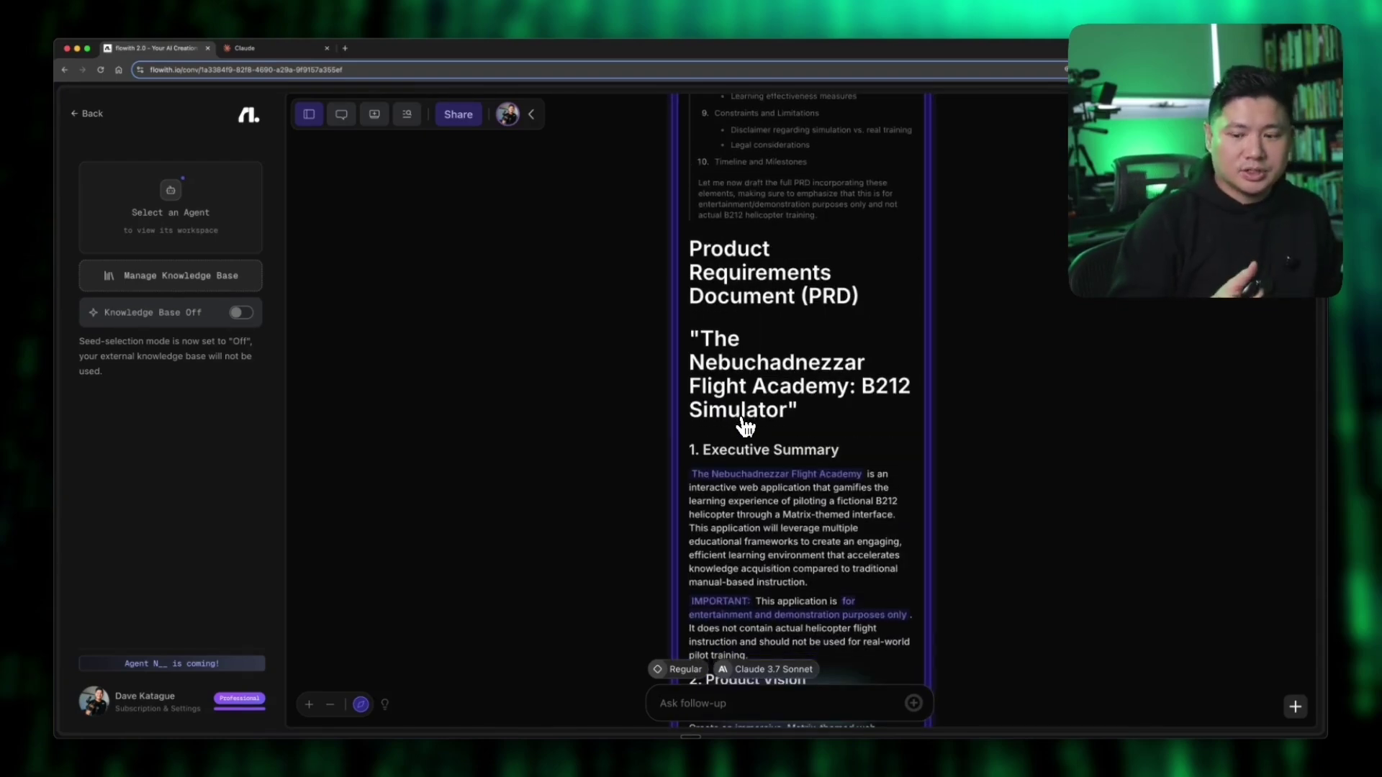
pyautogui.scroll(-5, 745, 426)
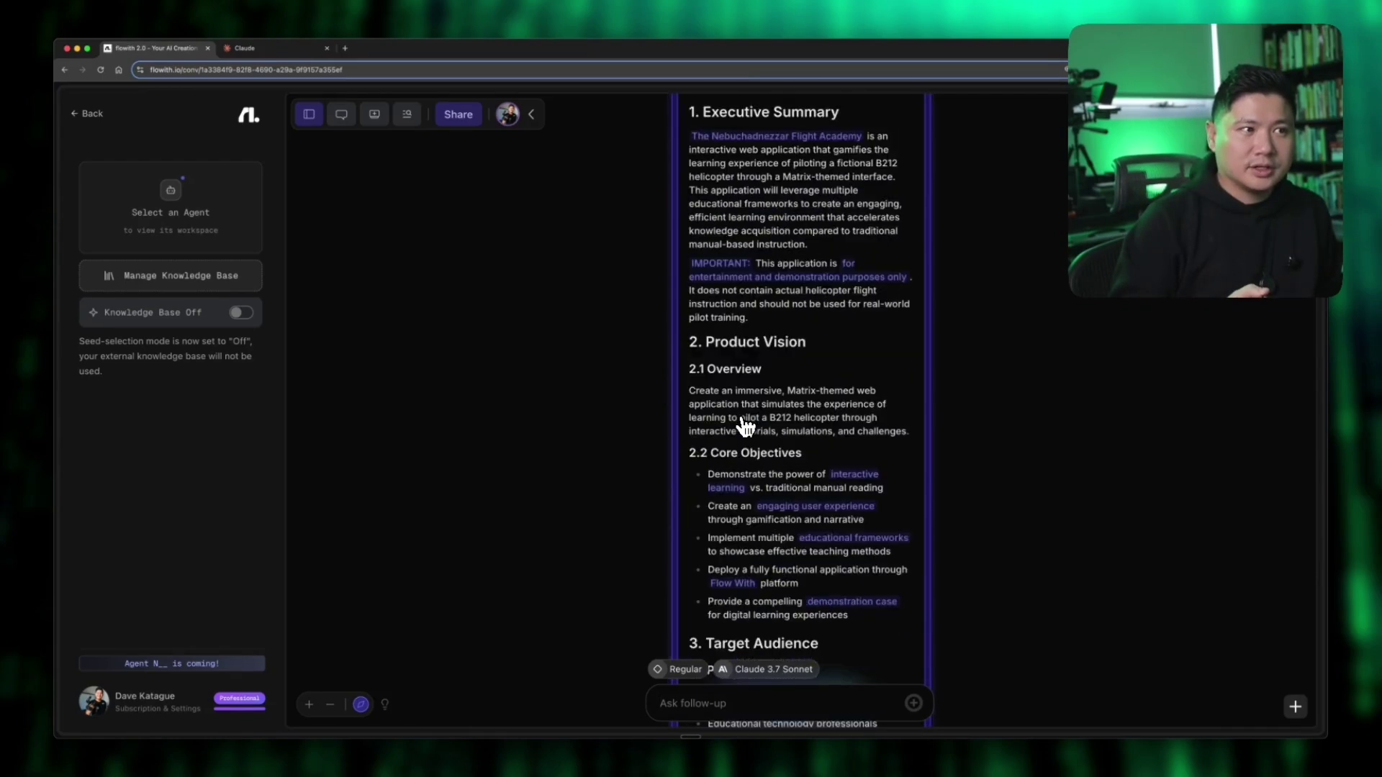
pyautogui.scroll(-7, 745, 426)
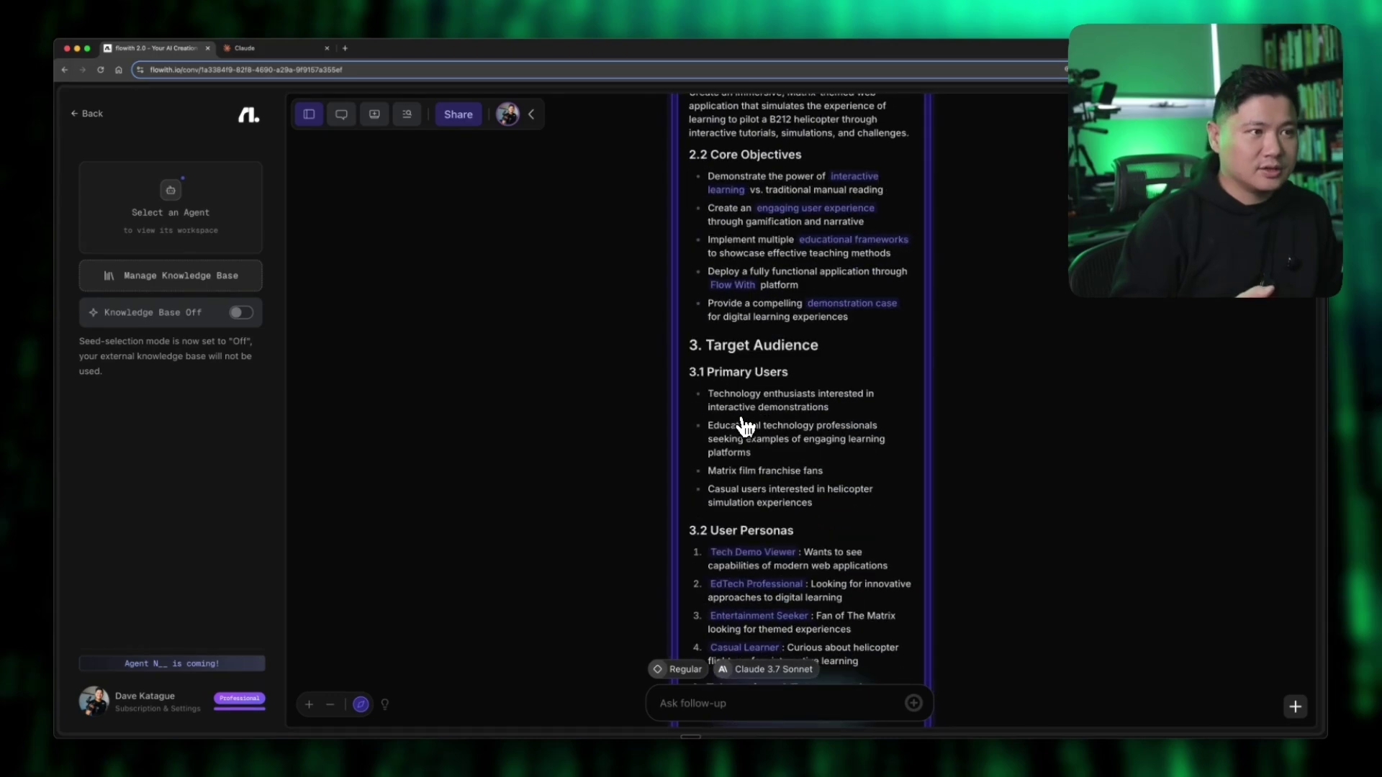
pyautogui.scroll(-7, 745, 426)
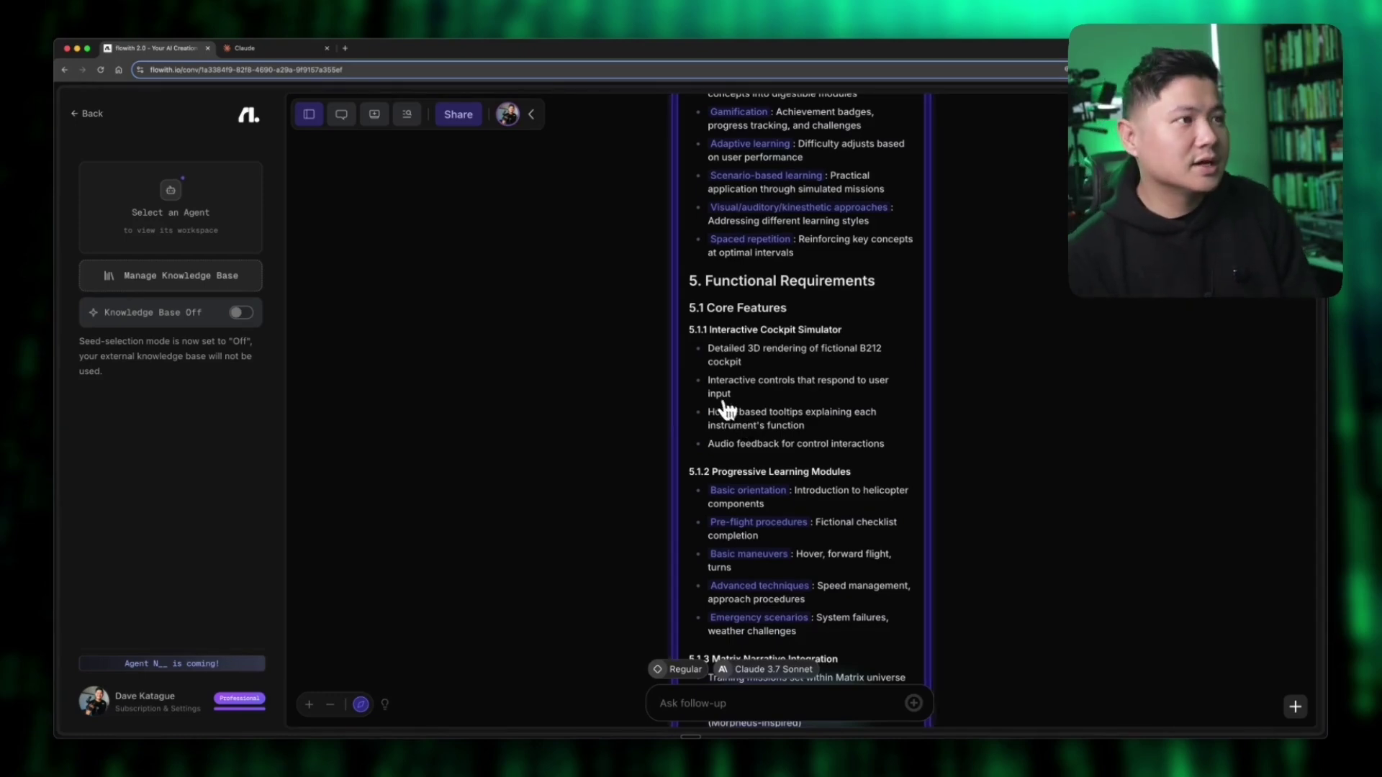
pyautogui.scroll(-12, 719, 403)
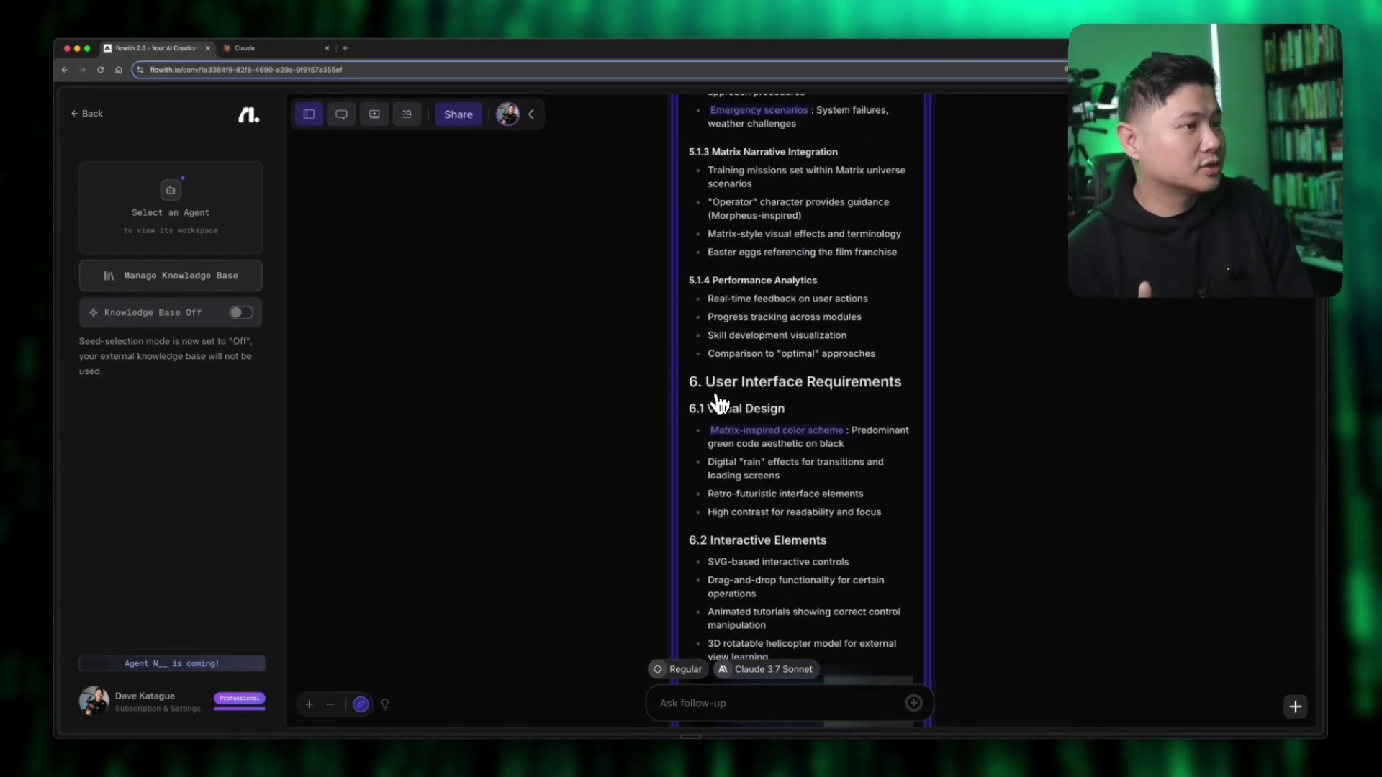
pyautogui.scroll(-4, 719, 403)
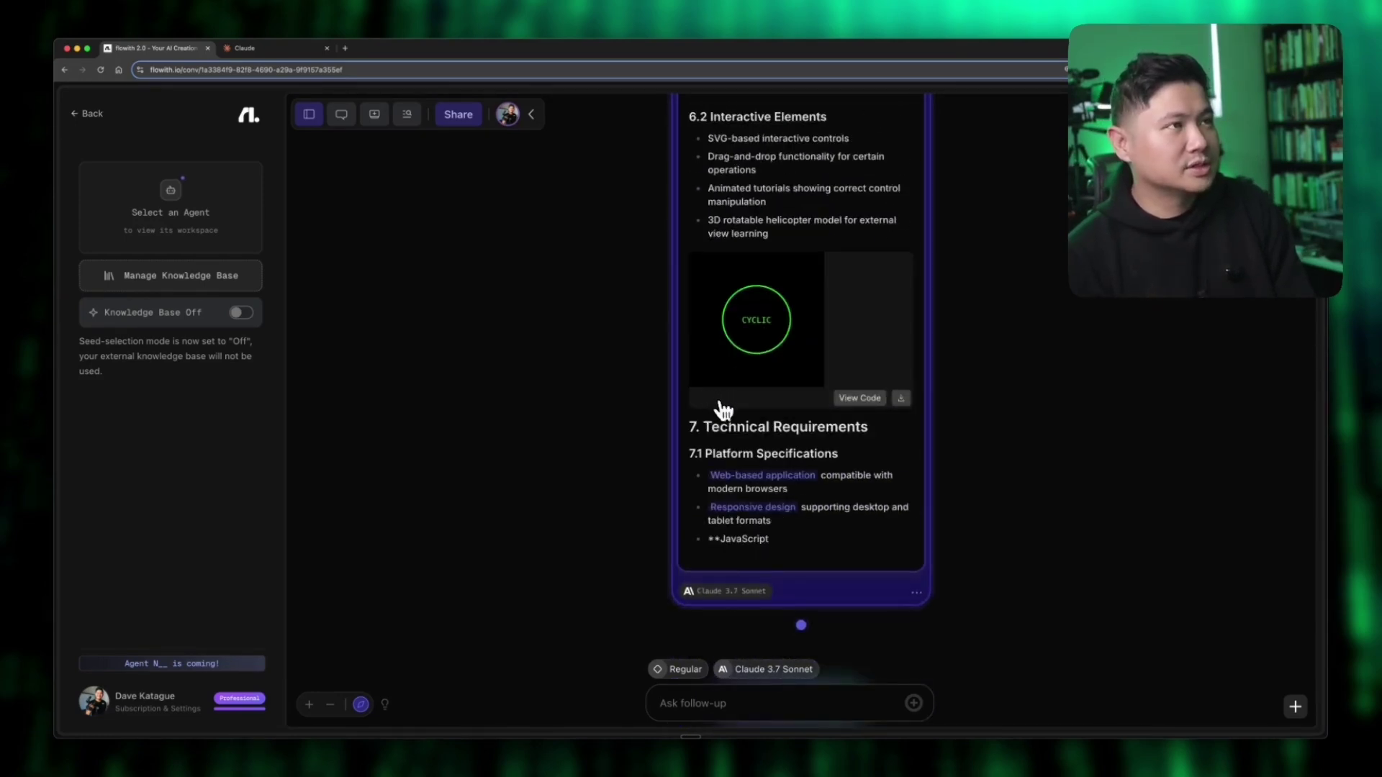
pyautogui.scroll(-1, 777, 438)
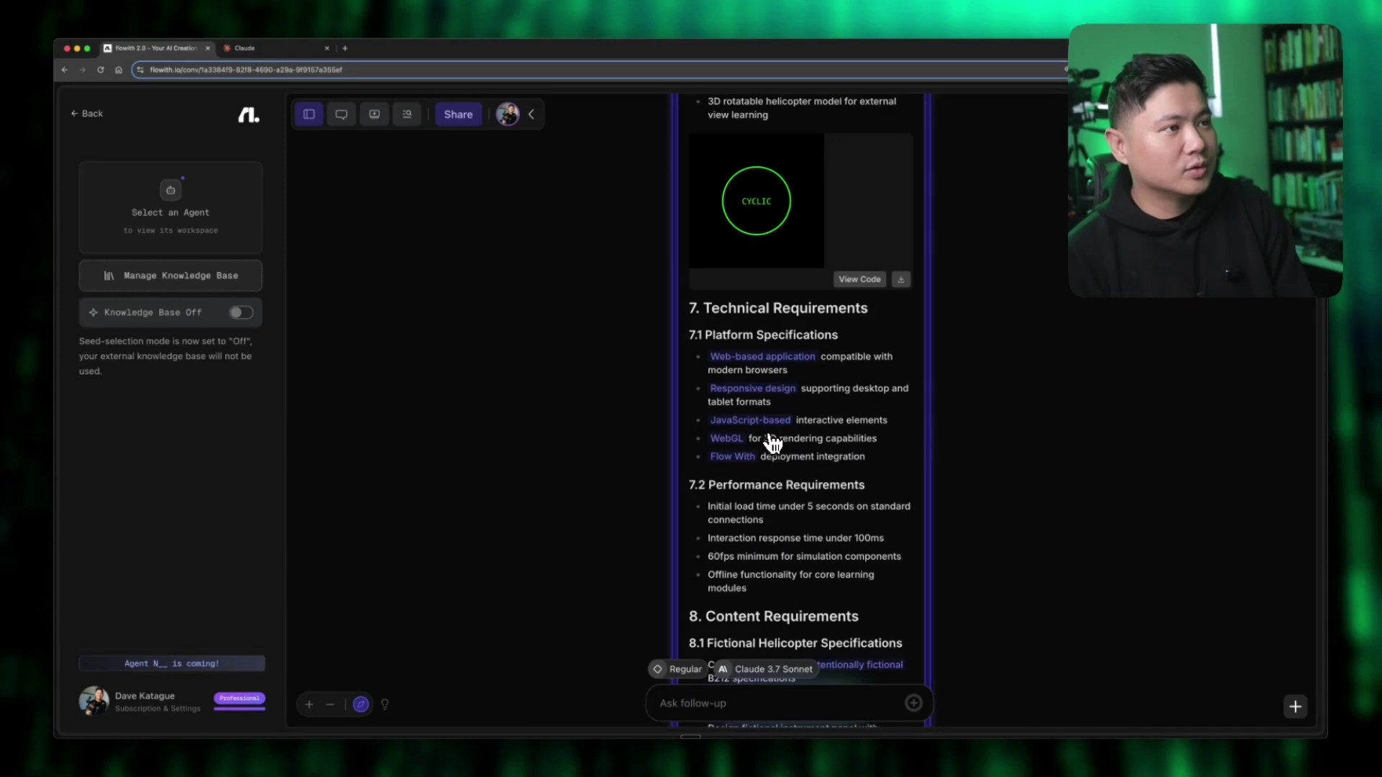
pyautogui.scroll(-8, 774, 442)
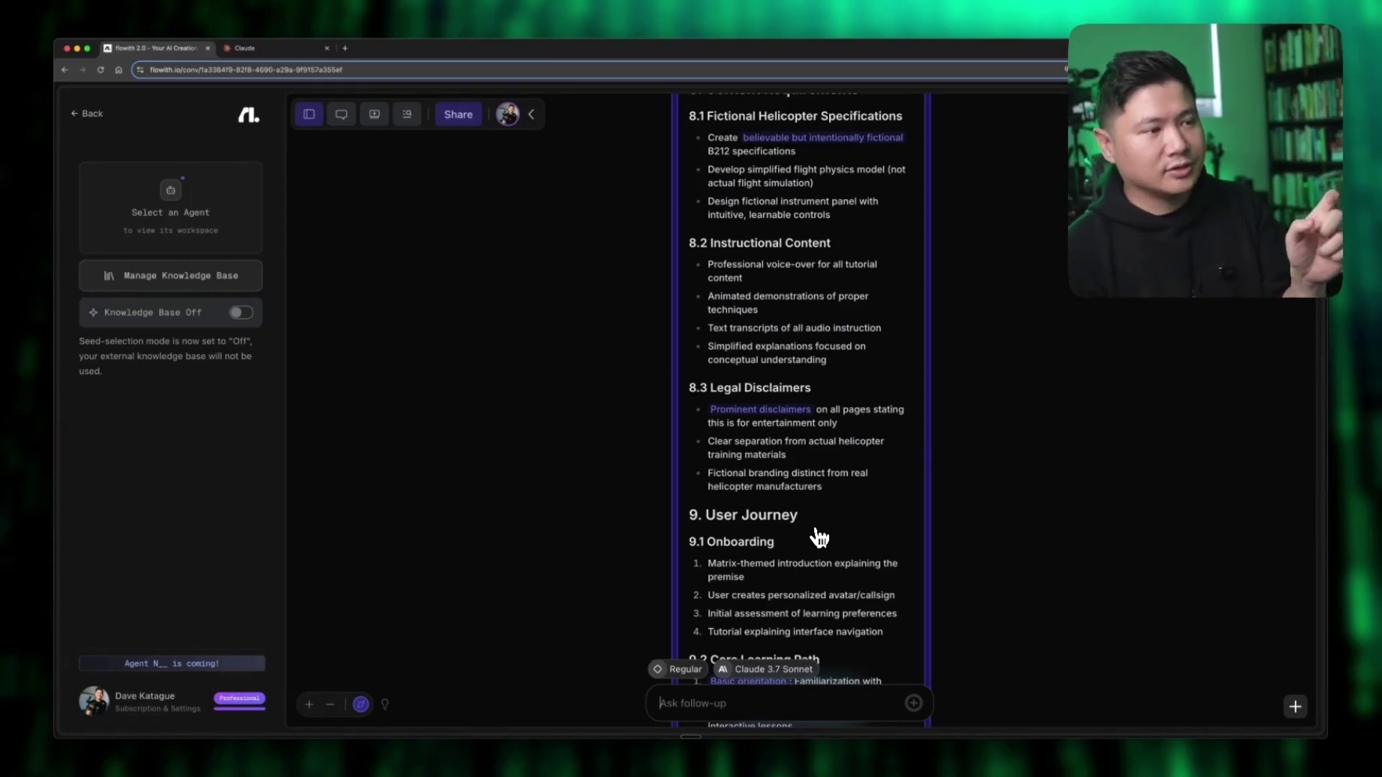
pyautogui.scroll(-4, 819, 537)
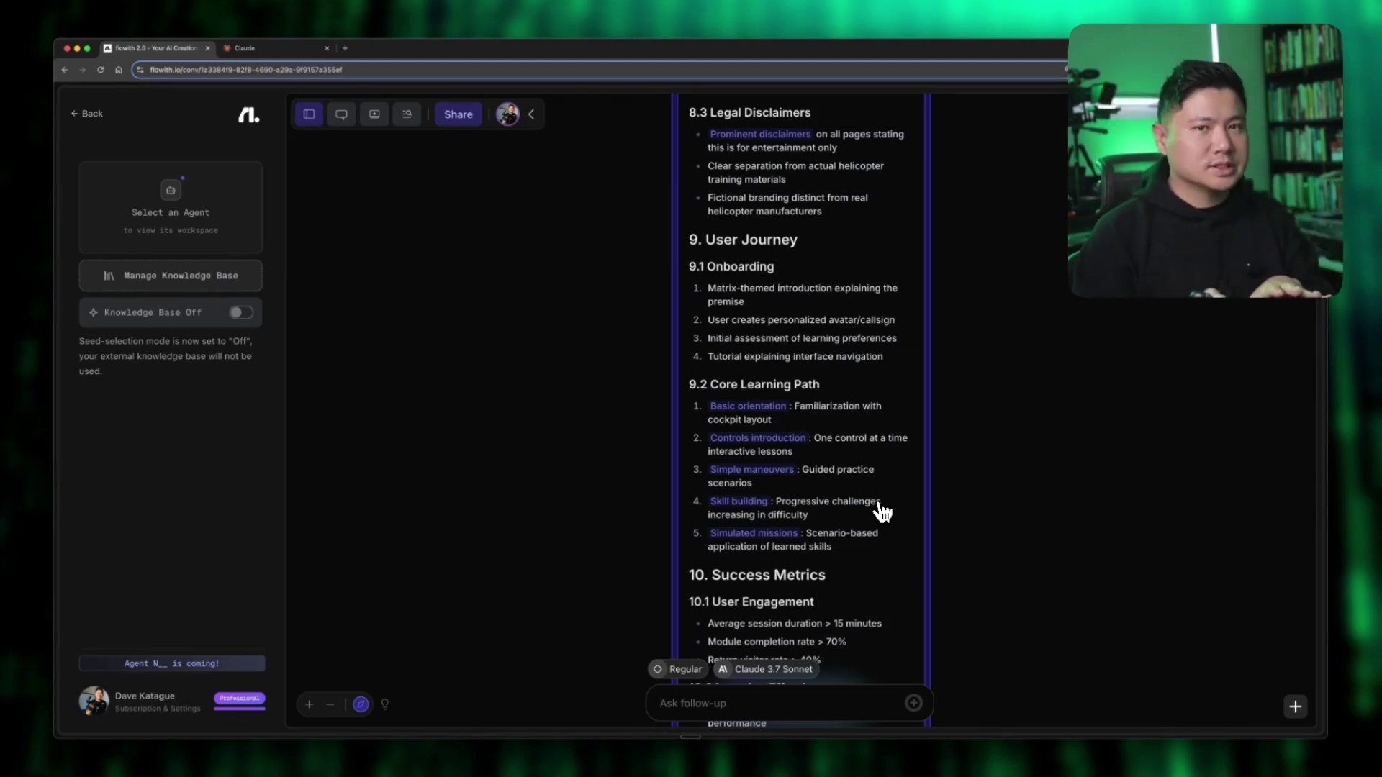
pyautogui.scroll(-3, 882, 512)
pyautogui.scroll(-10, 855, 524)
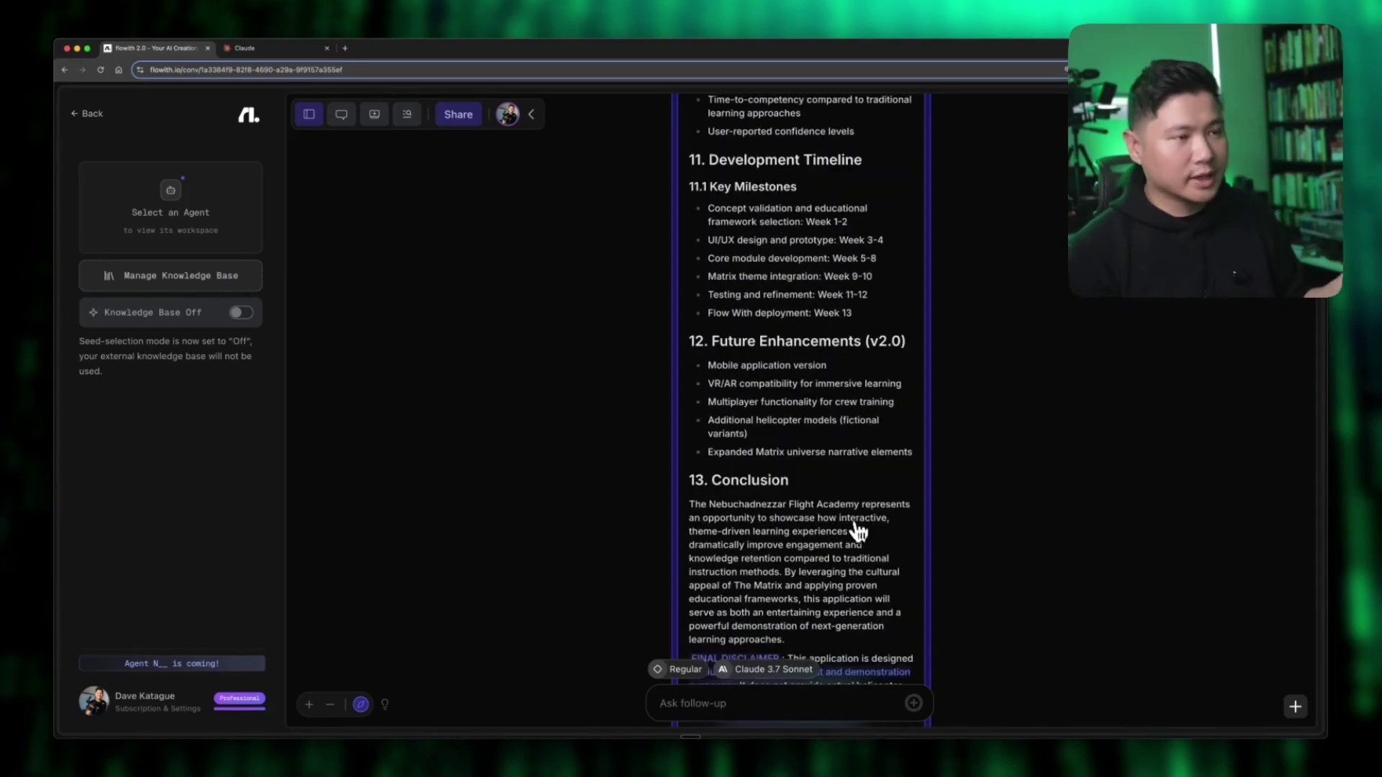
pyautogui.scroll(-2, 863, 554)
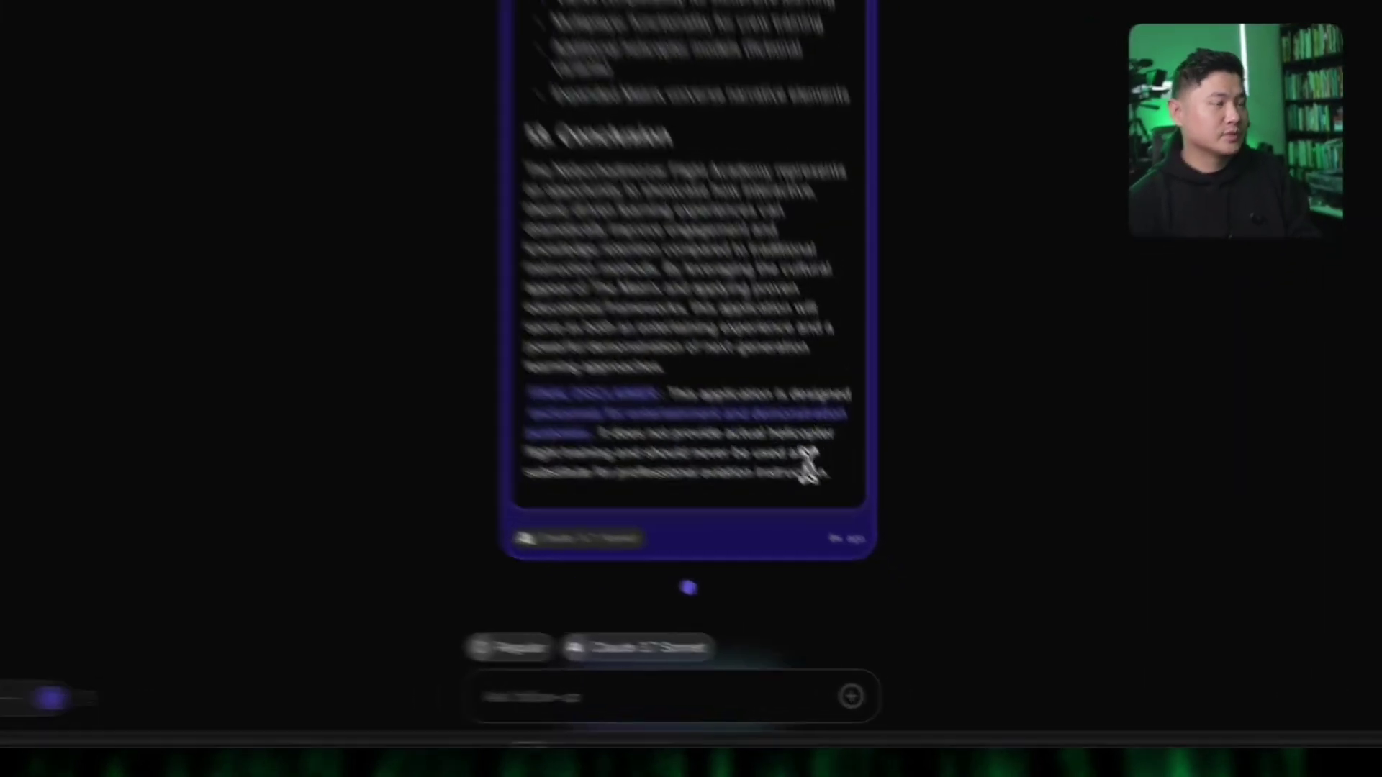
# Step: Widen the PRD response card and copy its full content
pyautogui.rightClick(896, 543)
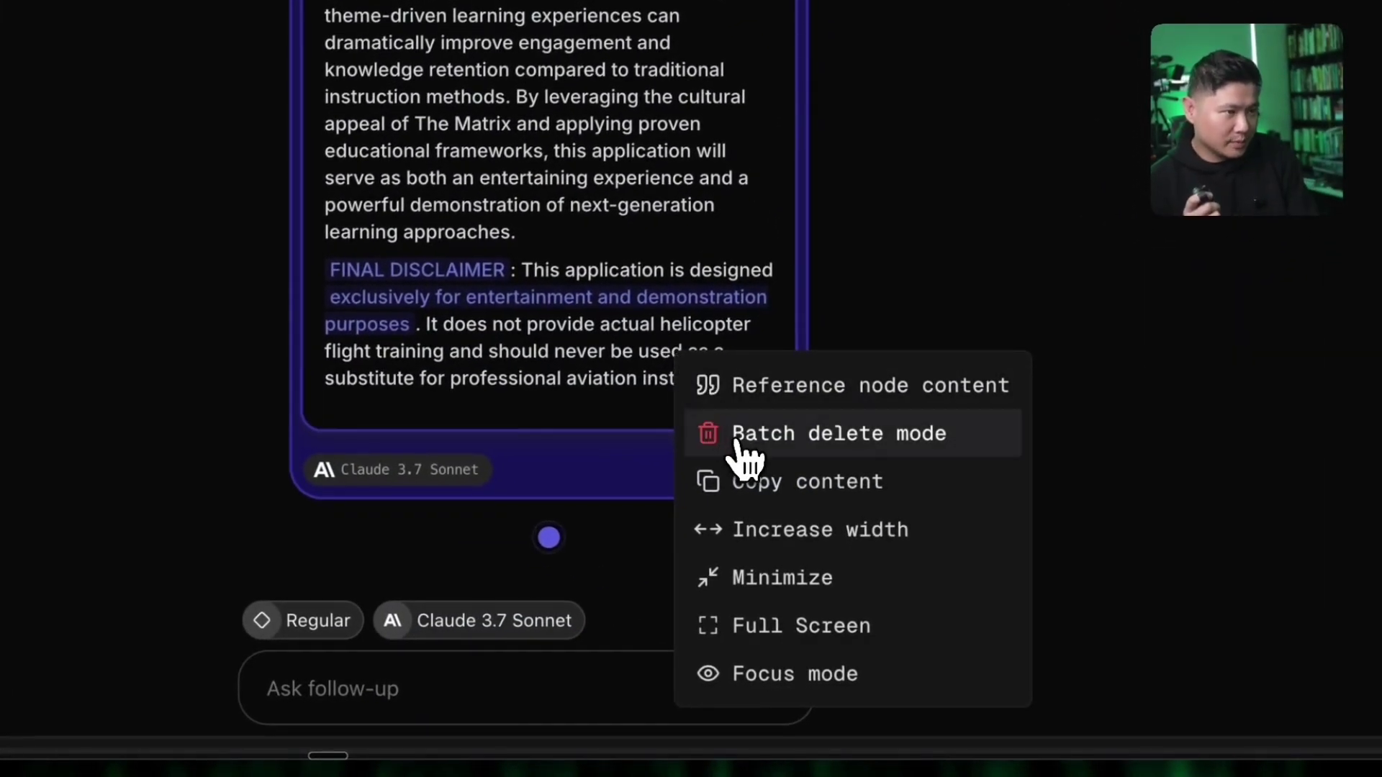
pyautogui.click(756, 524)
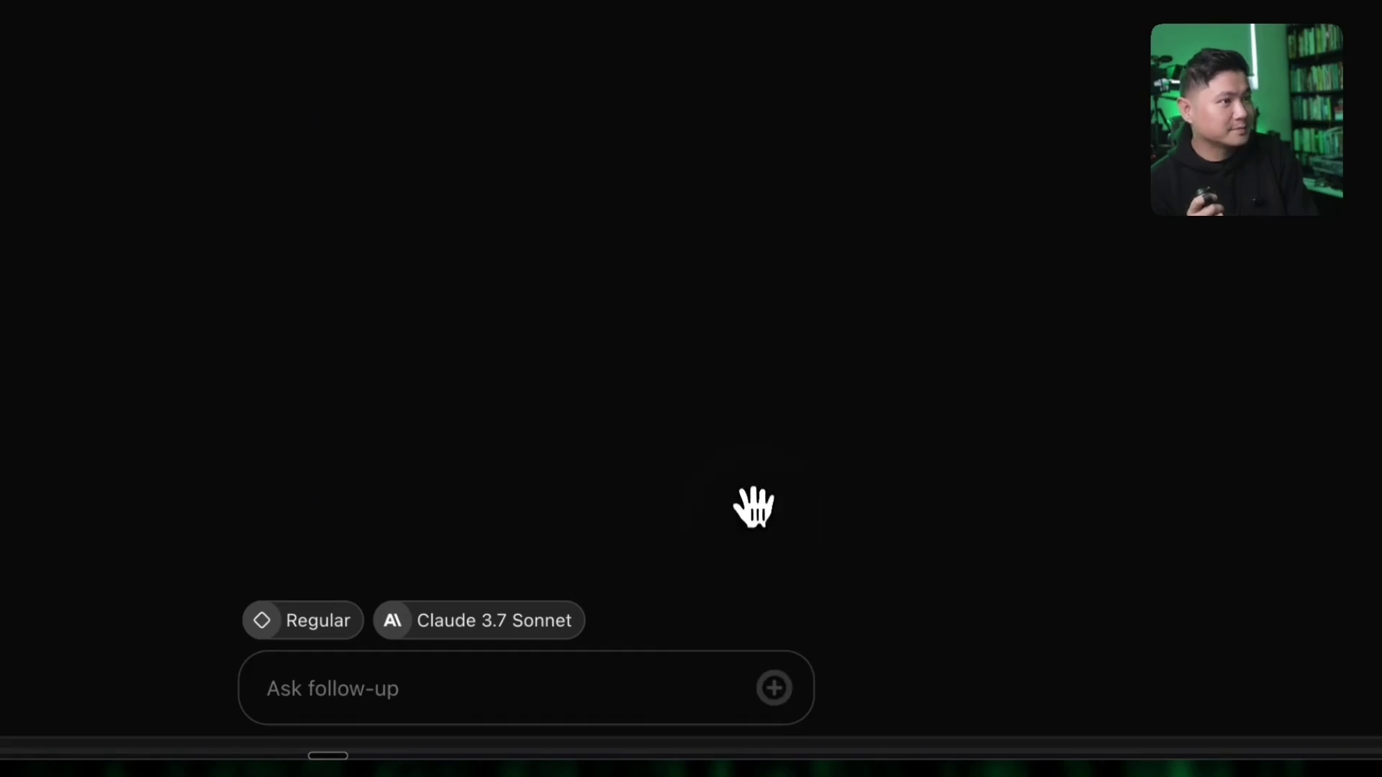
pyautogui.scroll(10, 632, 265)
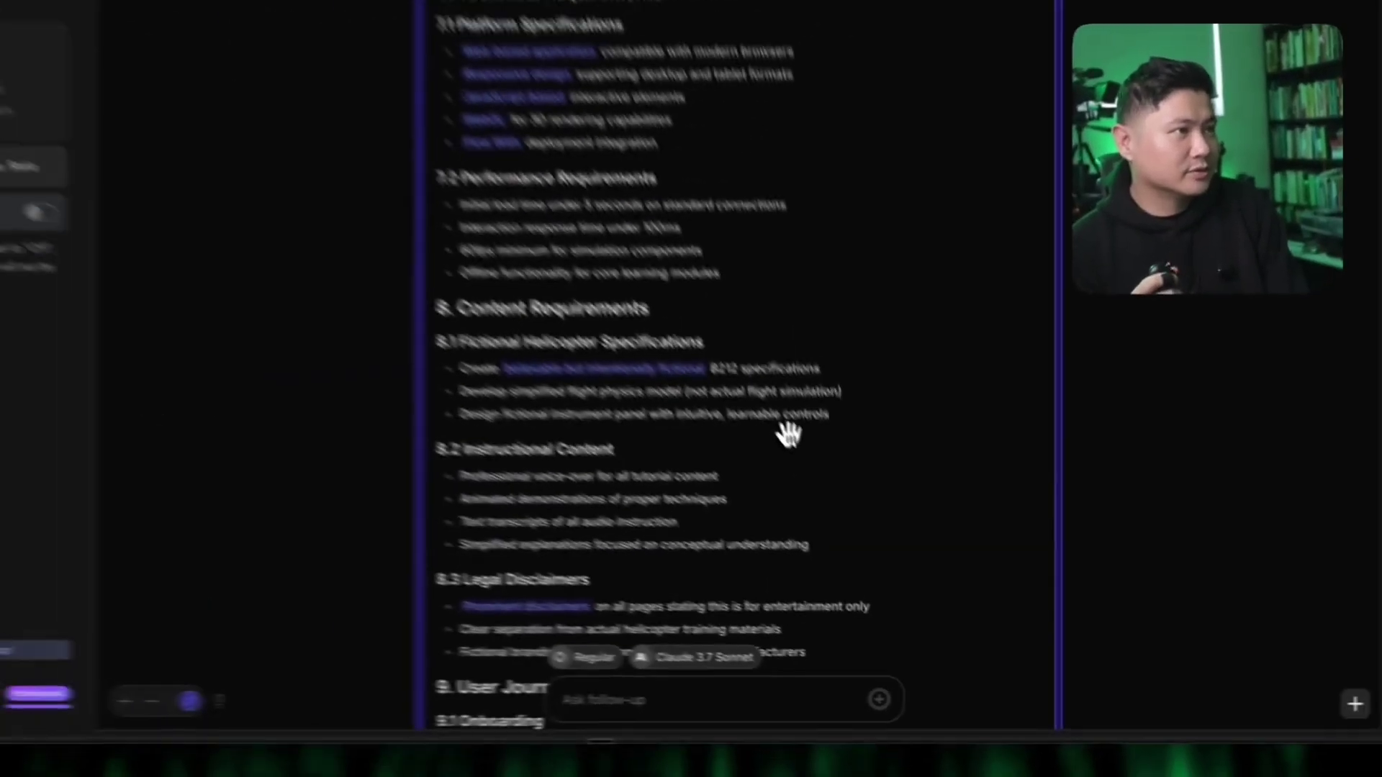
pyautogui.scroll(15, 789, 432)
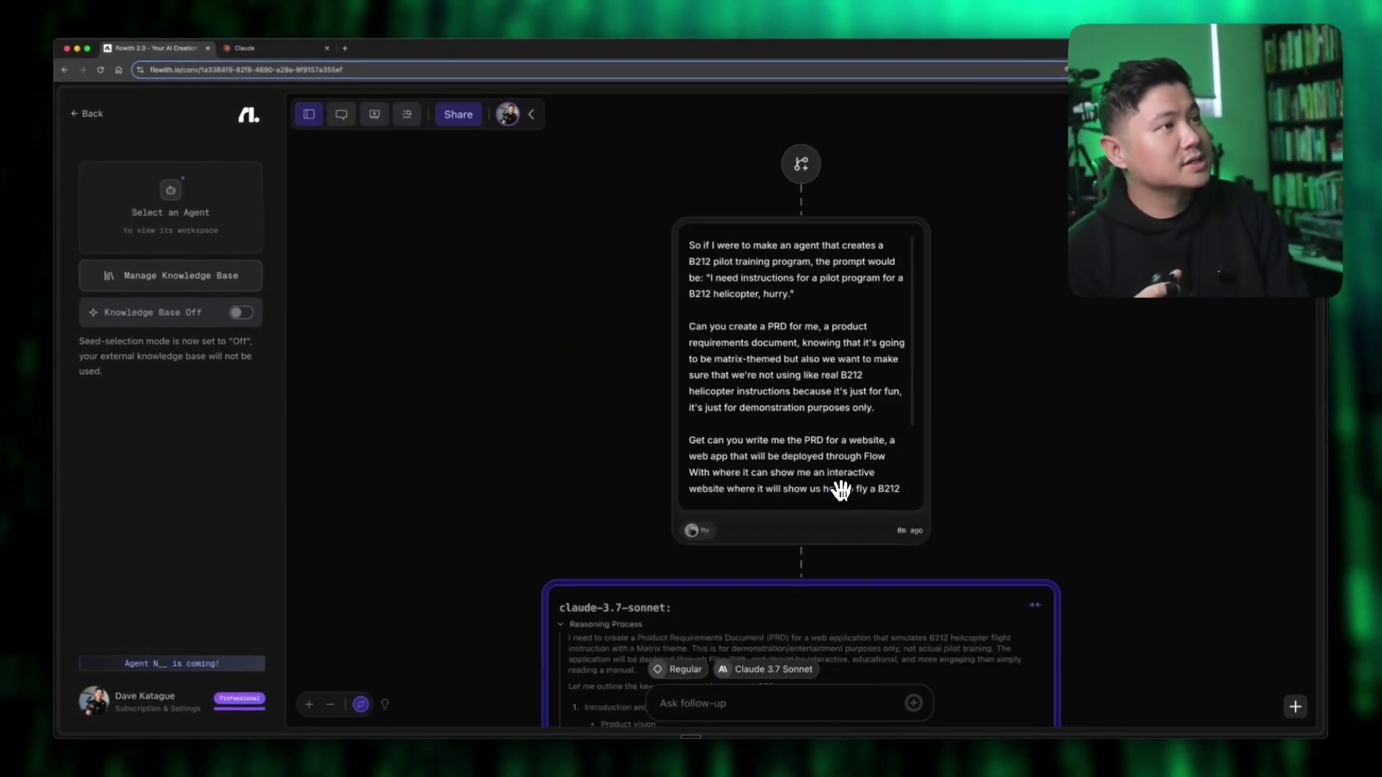
pyautogui.scroll(-10, 839, 490)
pyautogui.rightClick(836, 489)
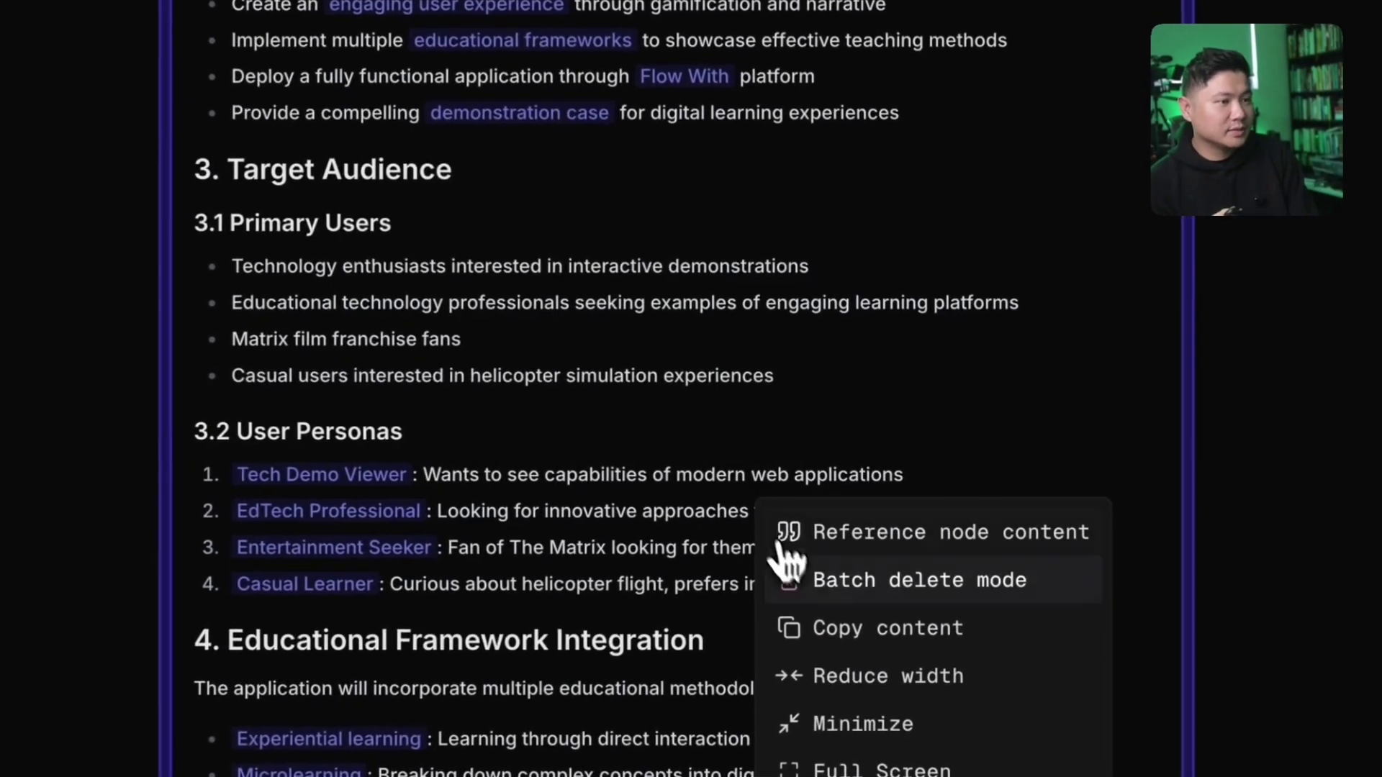
pyautogui.click(860, 632)
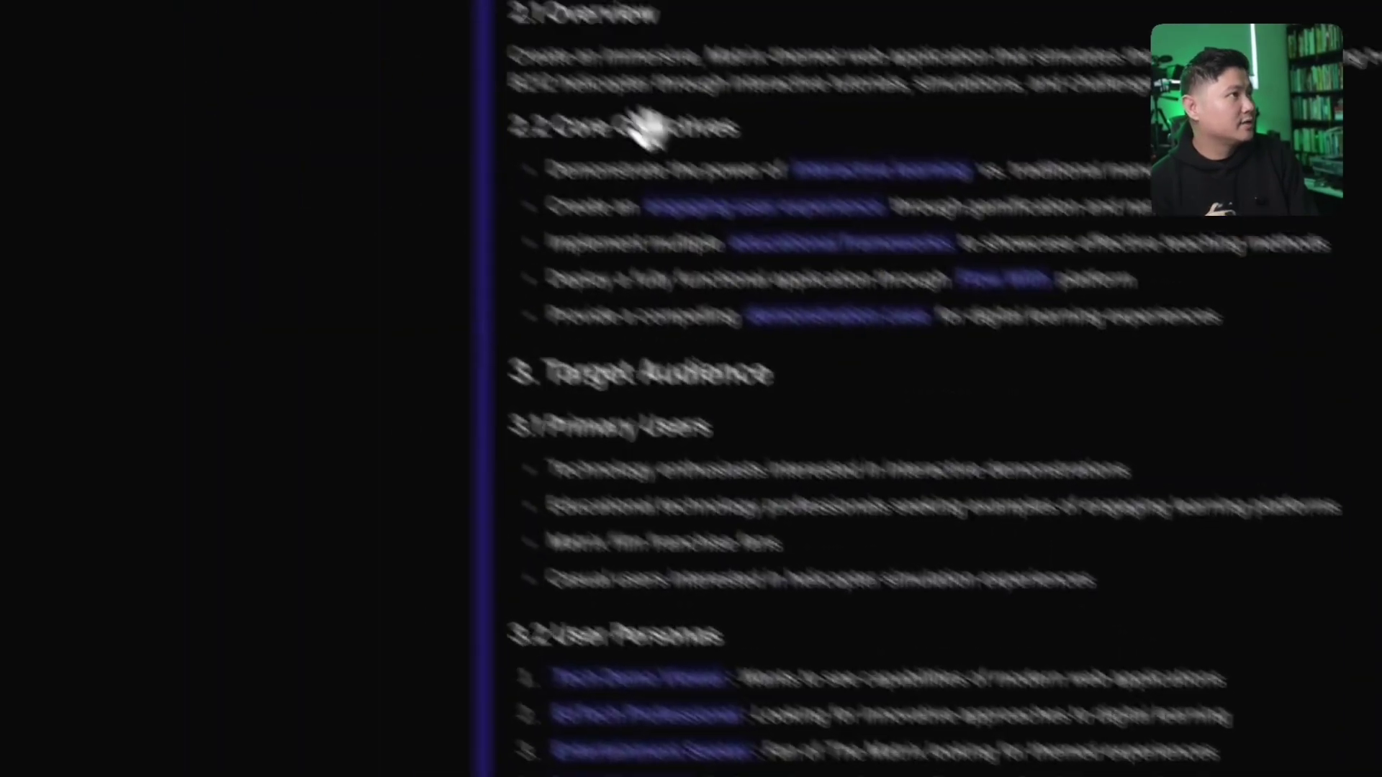
# Step: Show the add-content options and the chat mode list for a follow-up prompt
pyautogui.scroll(10, 549, 333)
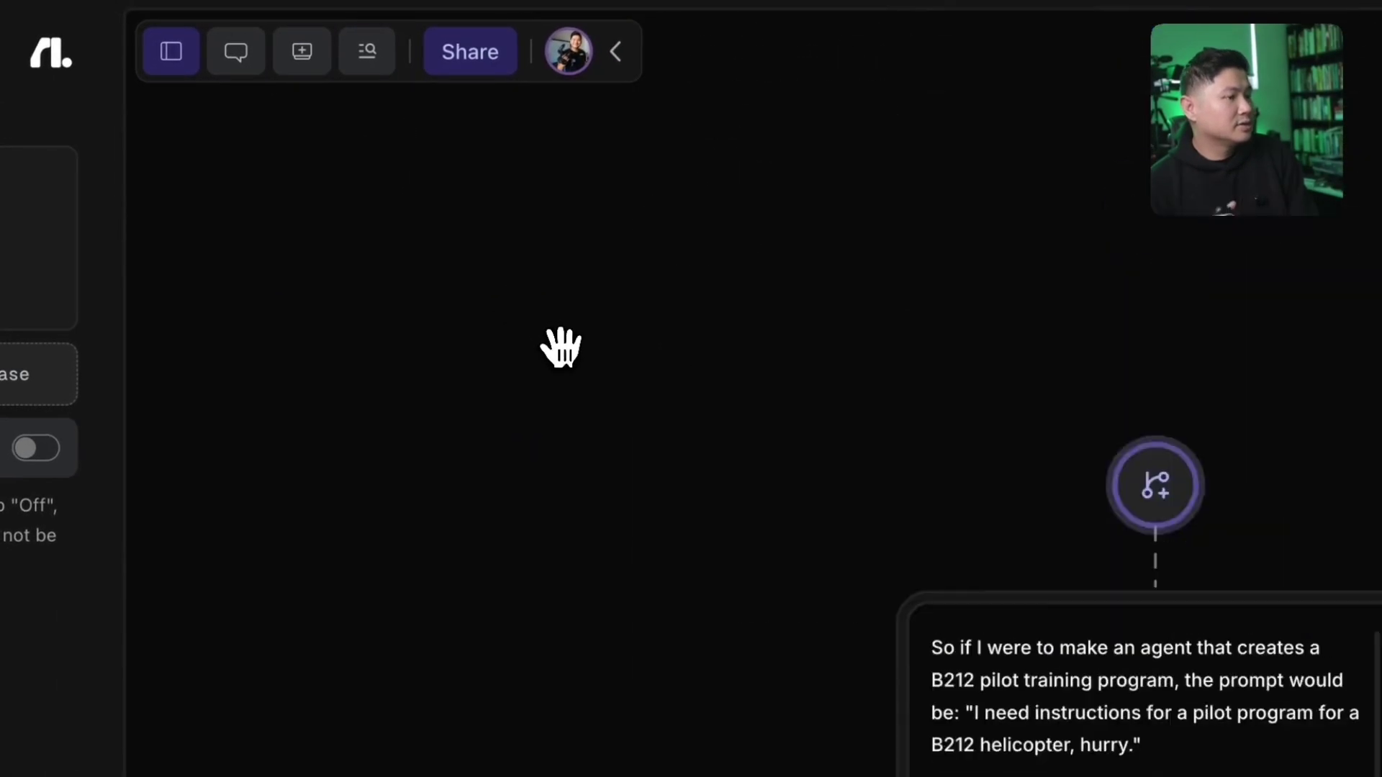
pyautogui.scroll(-15, 561, 348)
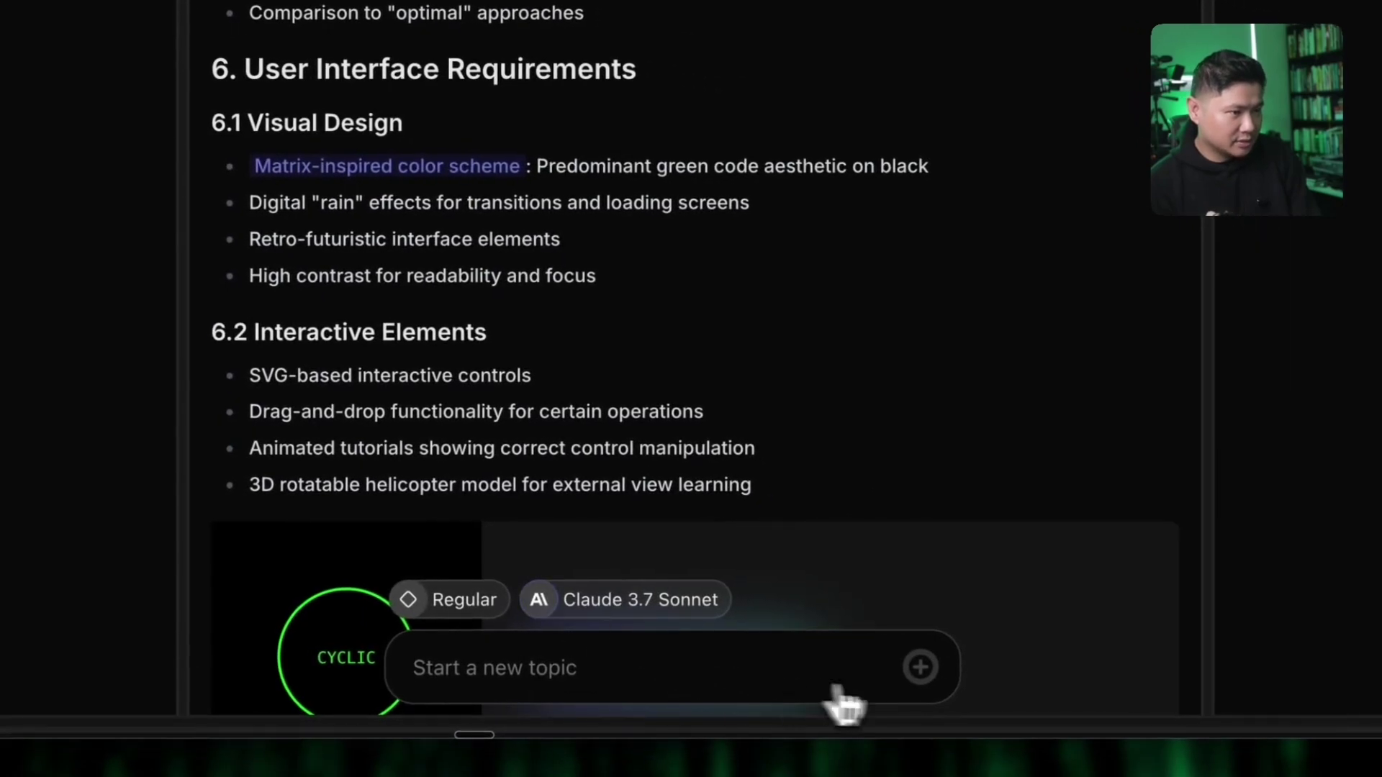
pyautogui.click(919, 668)
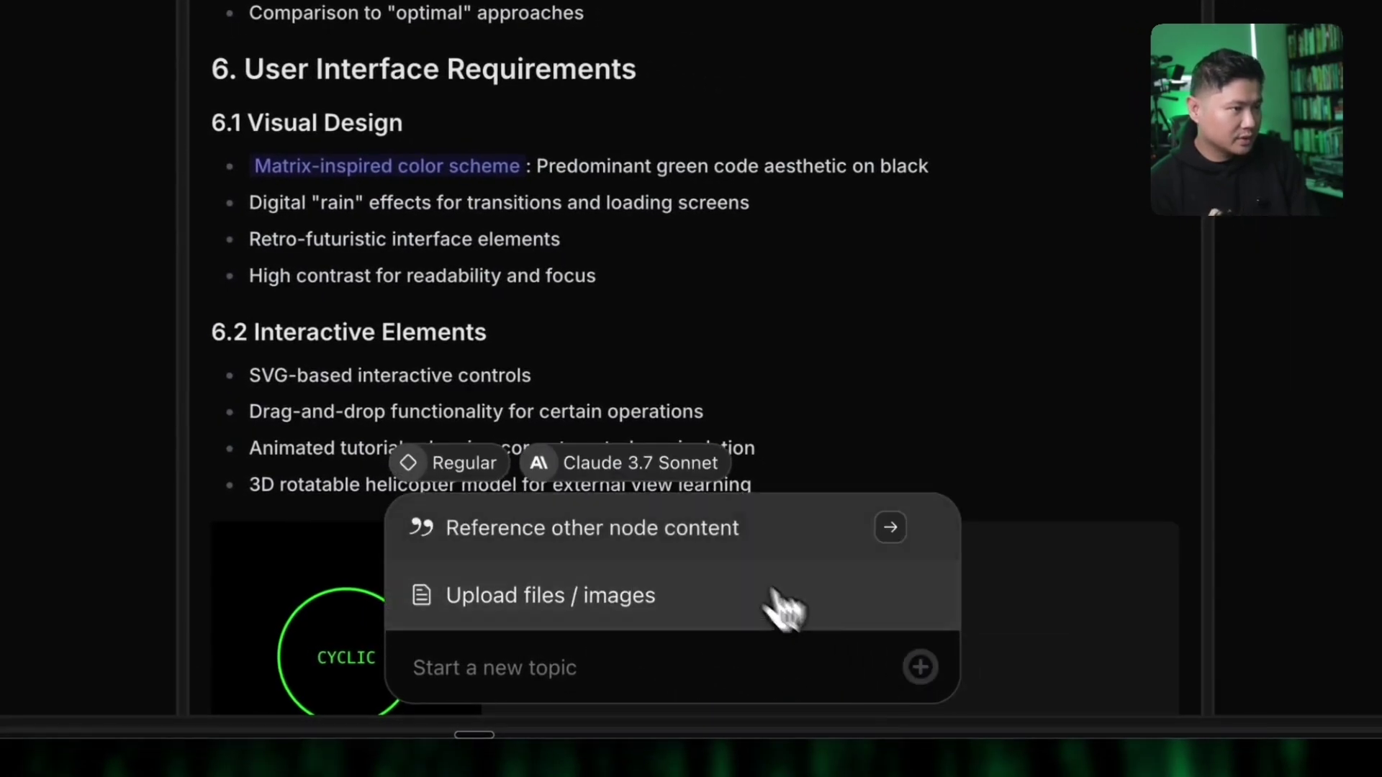
pyautogui.click(476, 469)
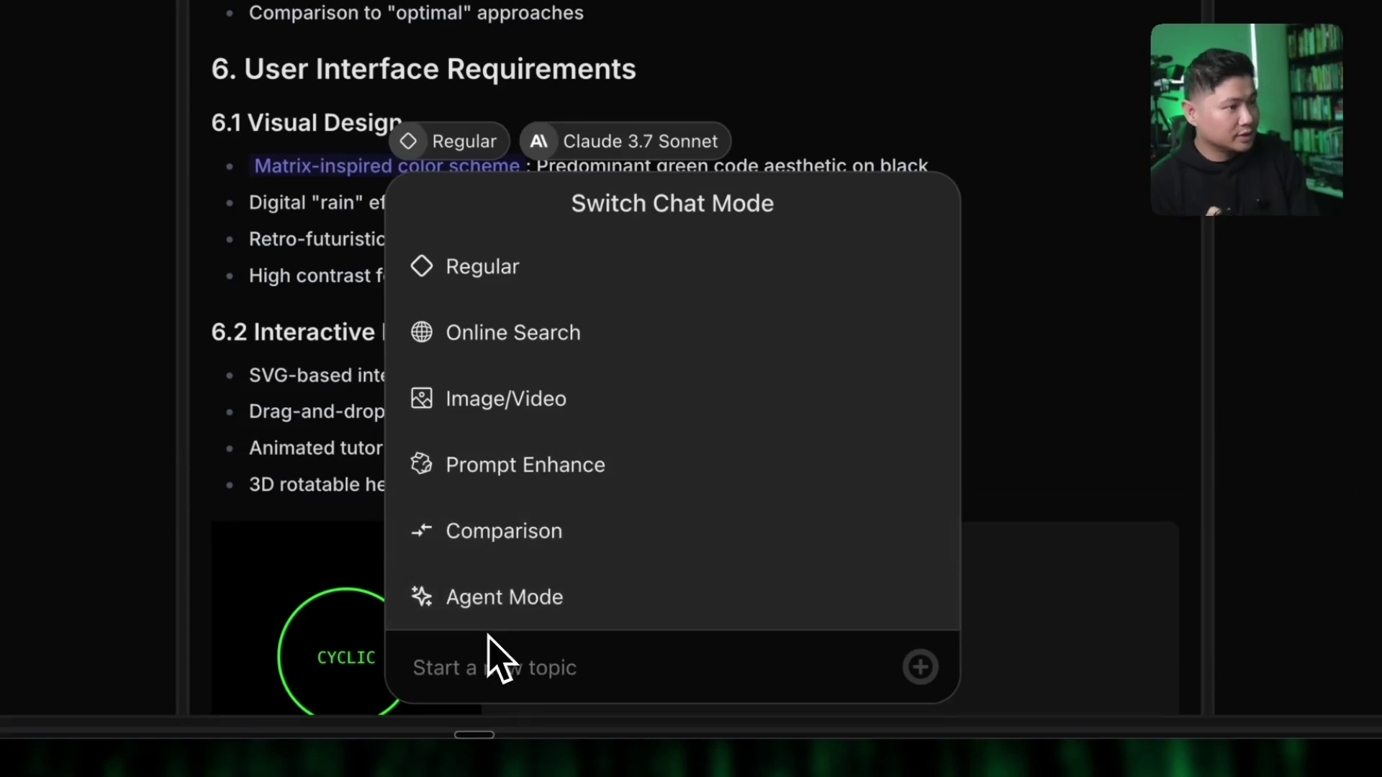
# Step: Switch to Agent Mode and dictate a request for Agent Neo to build and deploy the PRD app
pyautogui.click(496, 633)
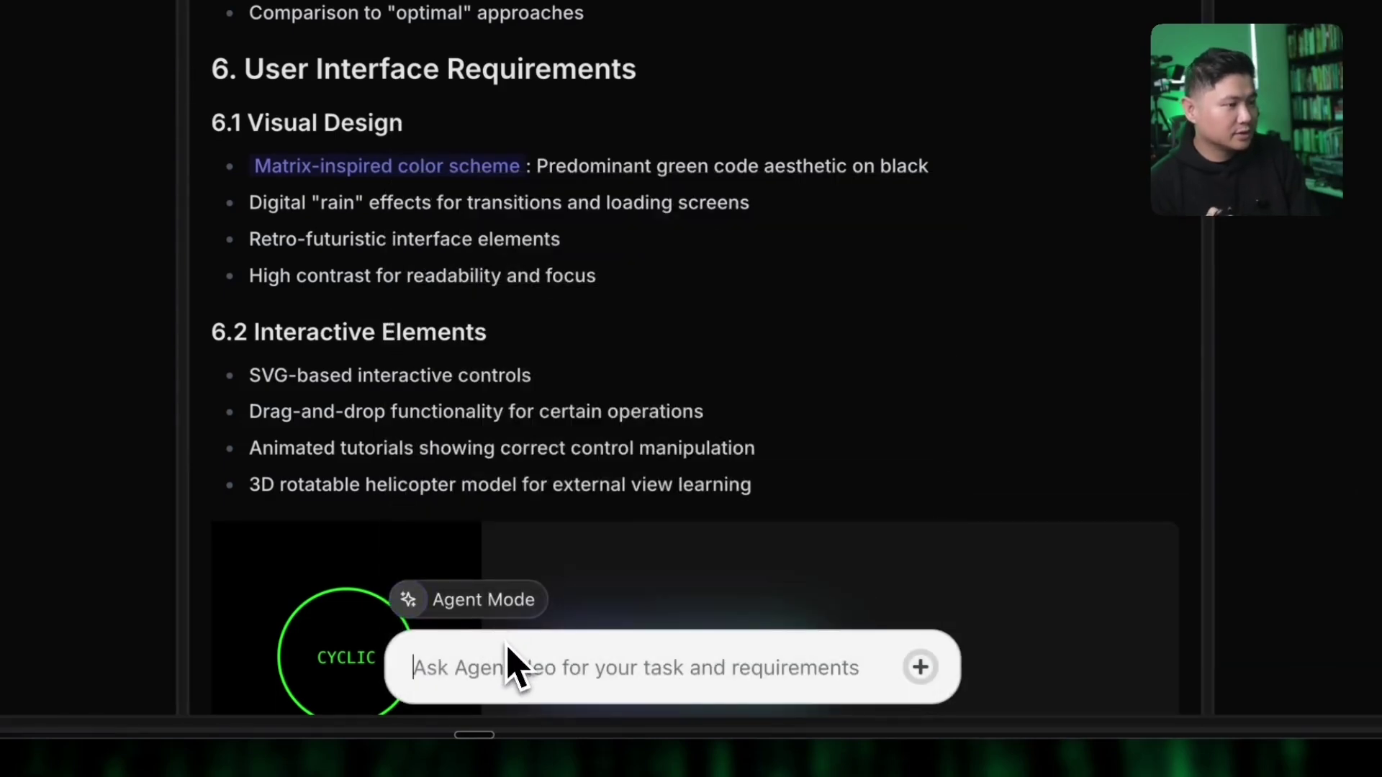
pyautogui.press('fn+space')
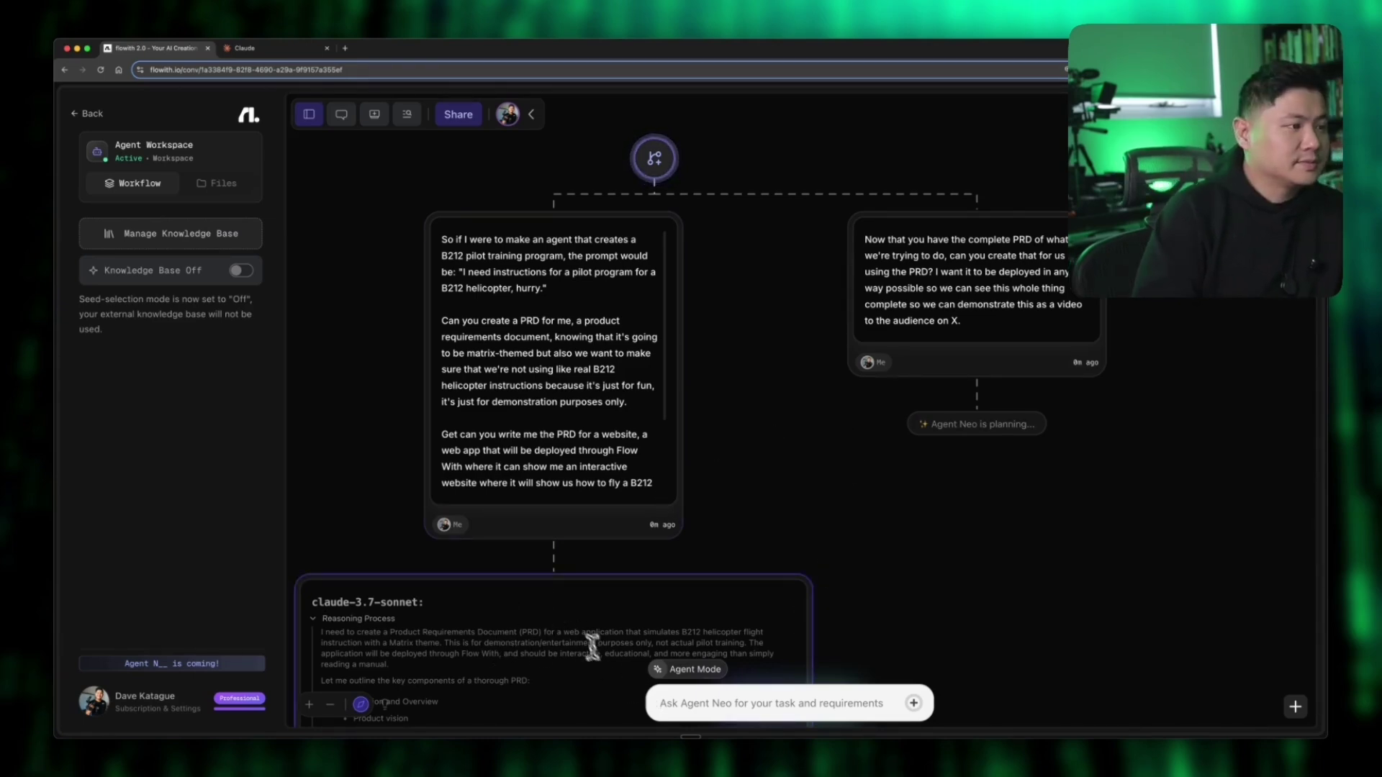
pyautogui.scroll(-10, 589, 643)
pyautogui.scroll(-7, 578, 631)
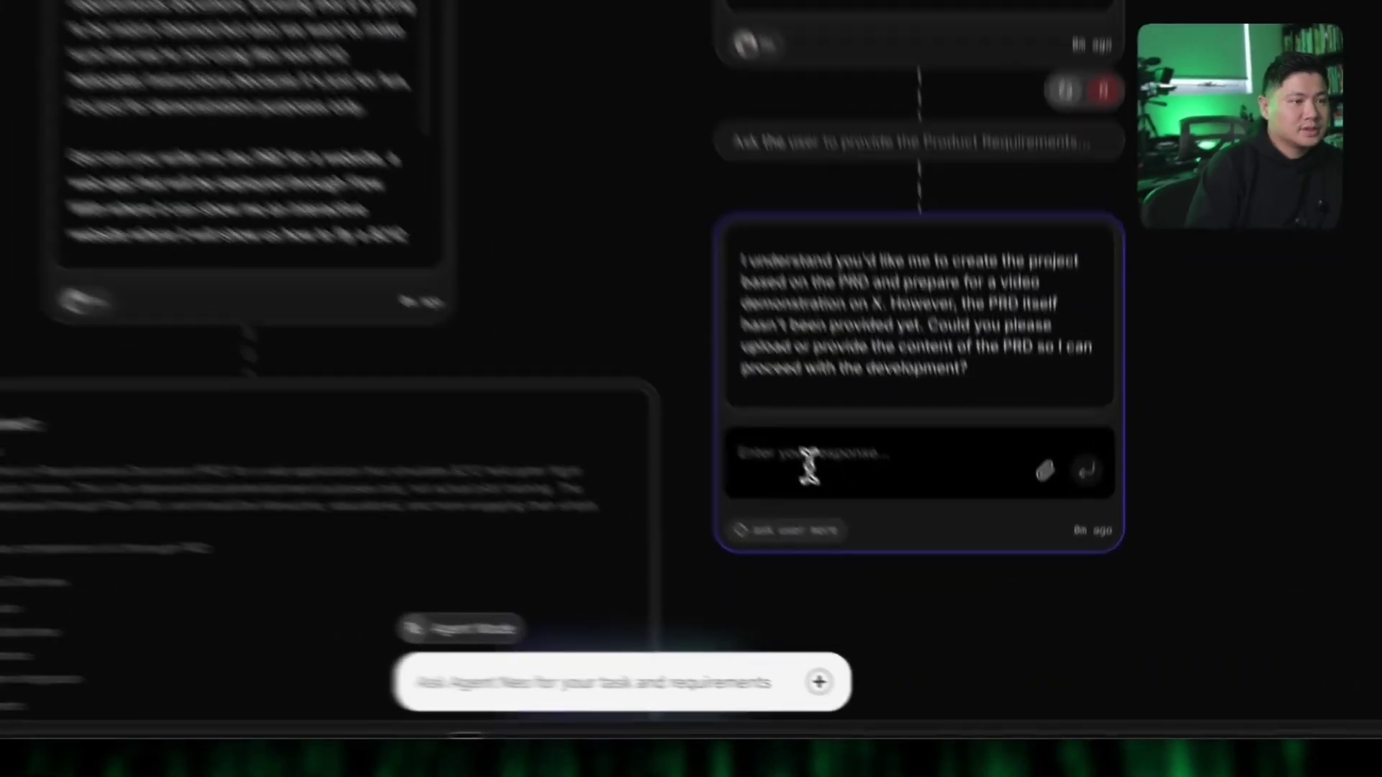
# Step: Paste the copied PRD into Agent Neo's reply box and send it
pyautogui.rightClick(908, 564)
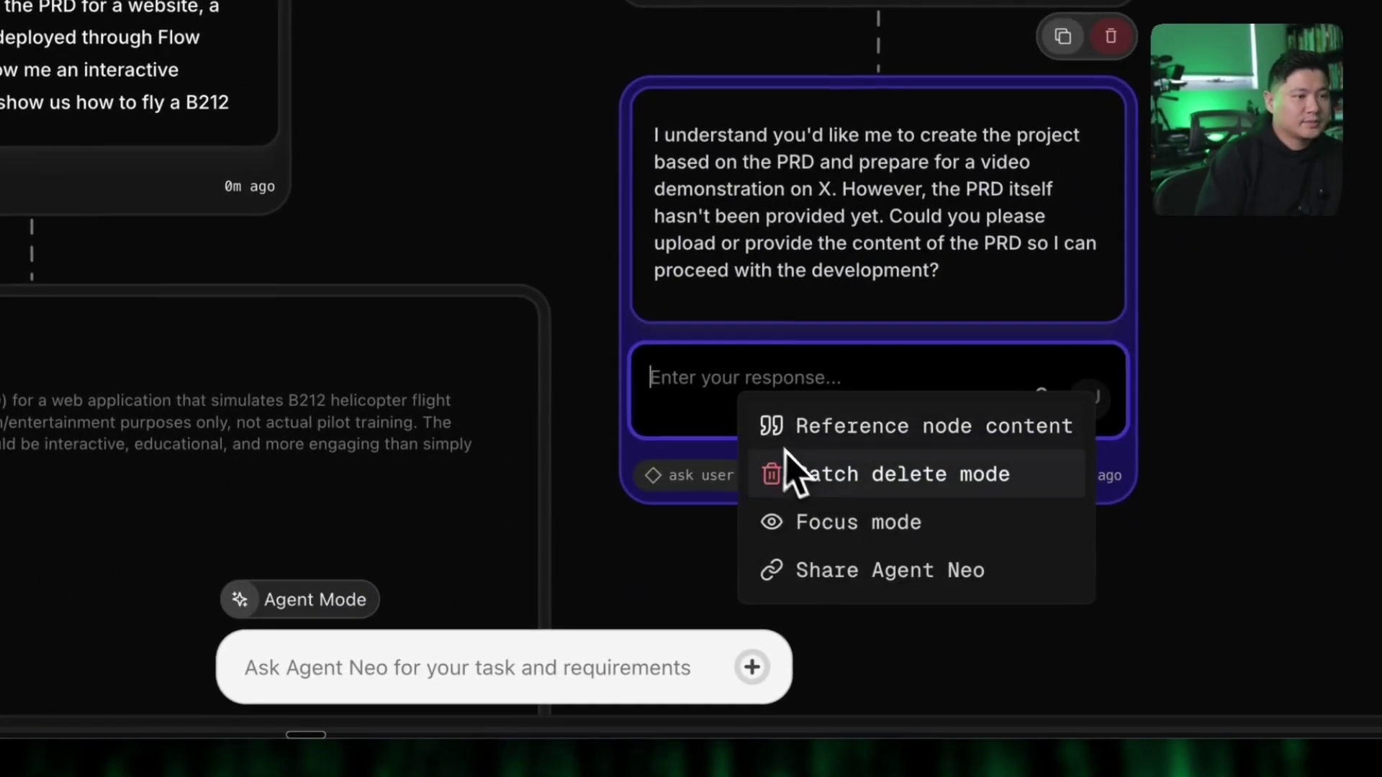
pyautogui.rightClick(374, 416)
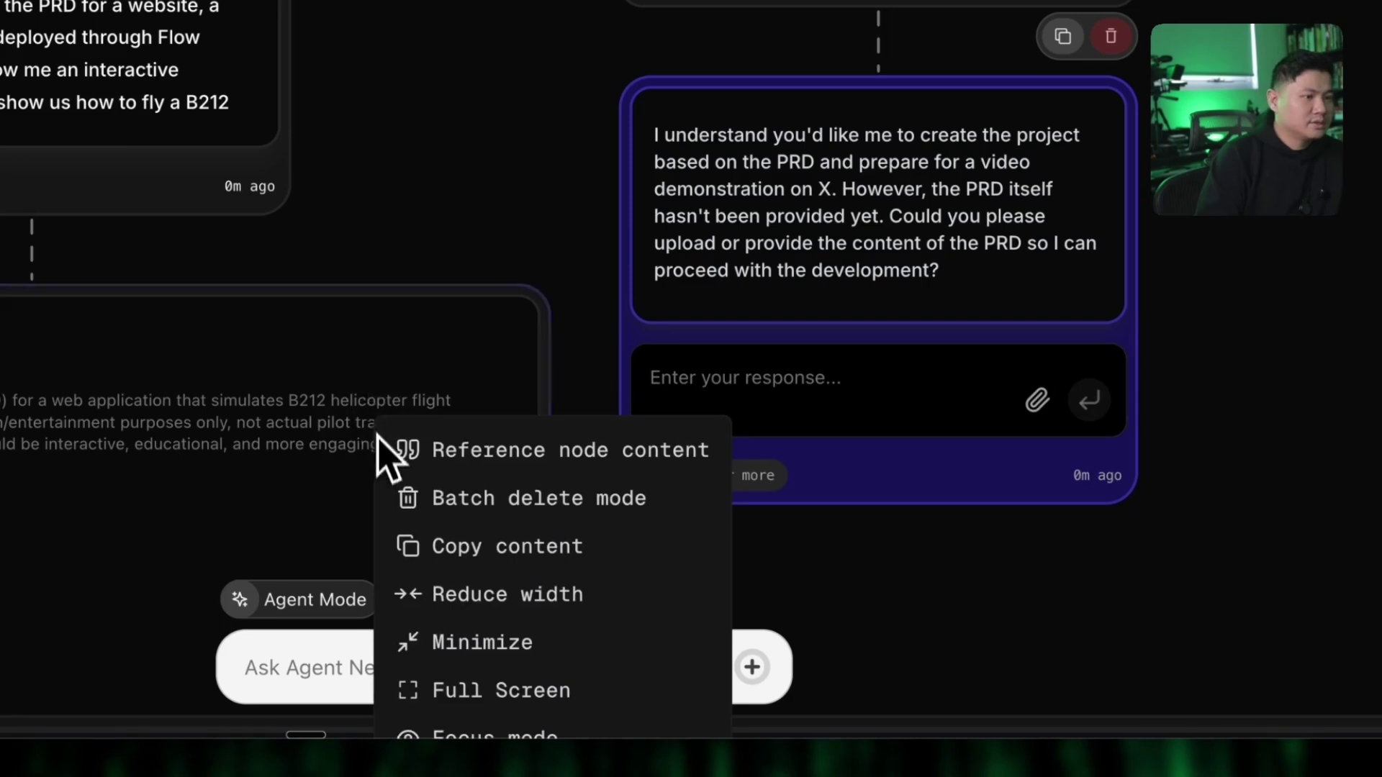
pyautogui.rightClick(676, 389)
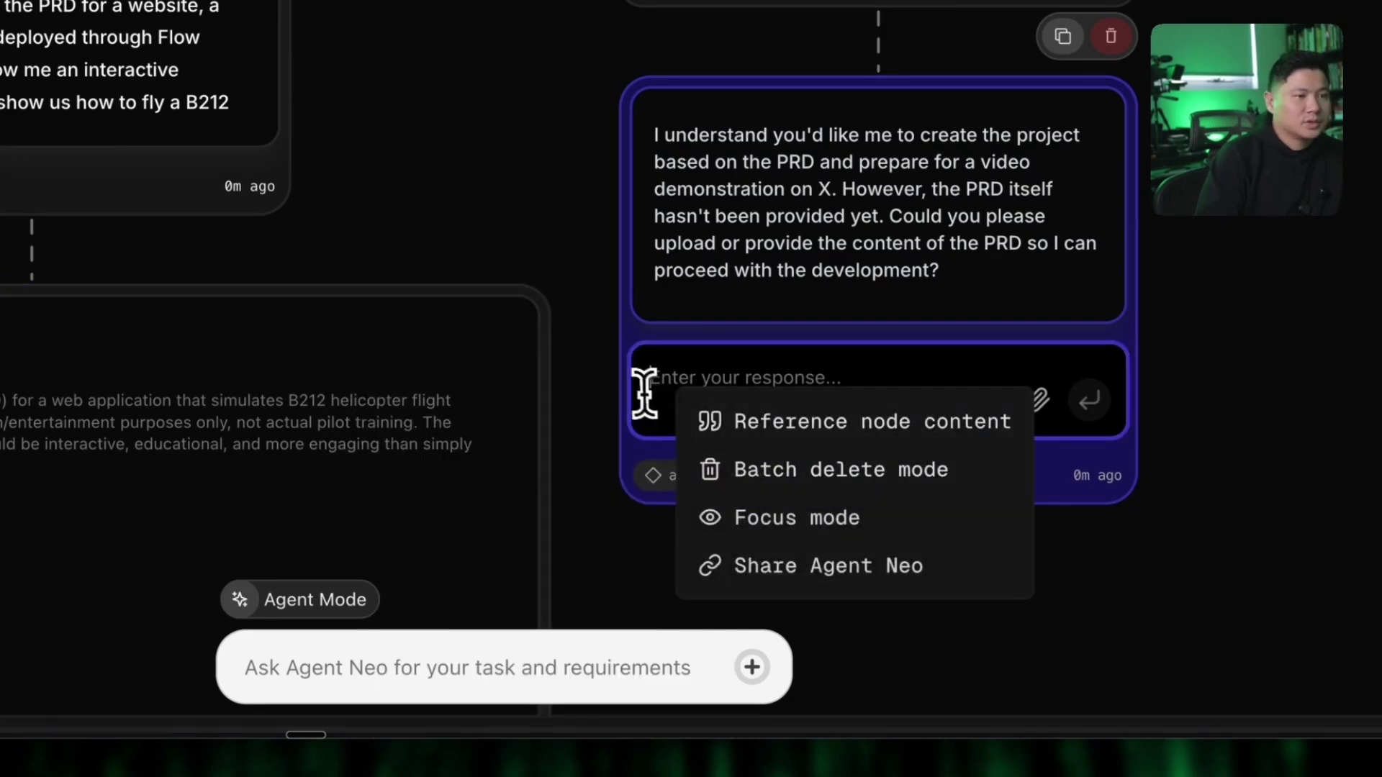
pyautogui.click(647, 391)
pyautogui.write('**FINAL DISCLAIMER**: This application is designed **exclusively for entertainment and demonstration purposes**. It does not provide actual helicopter flight training and should never be used as a substitute for professional aviation instruction.')
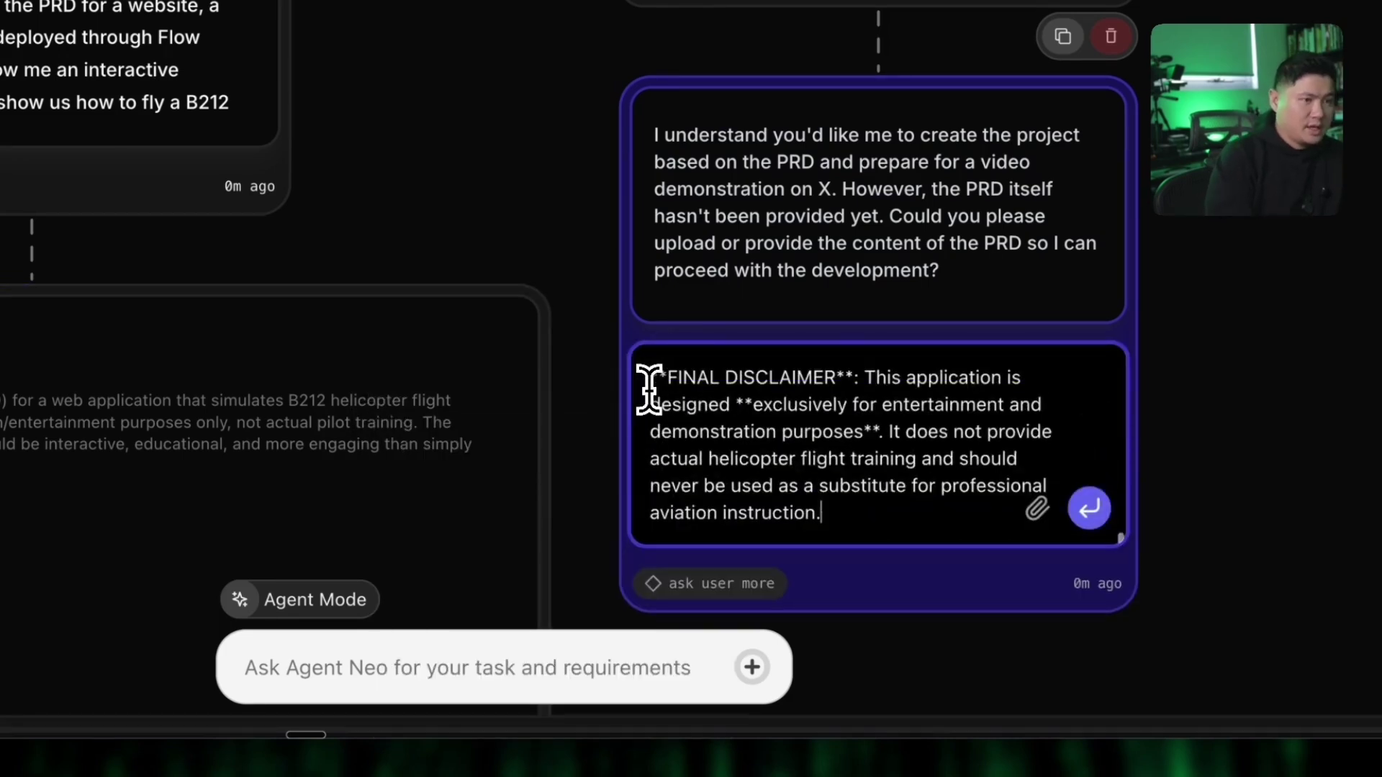
pyautogui.click(1089, 508)
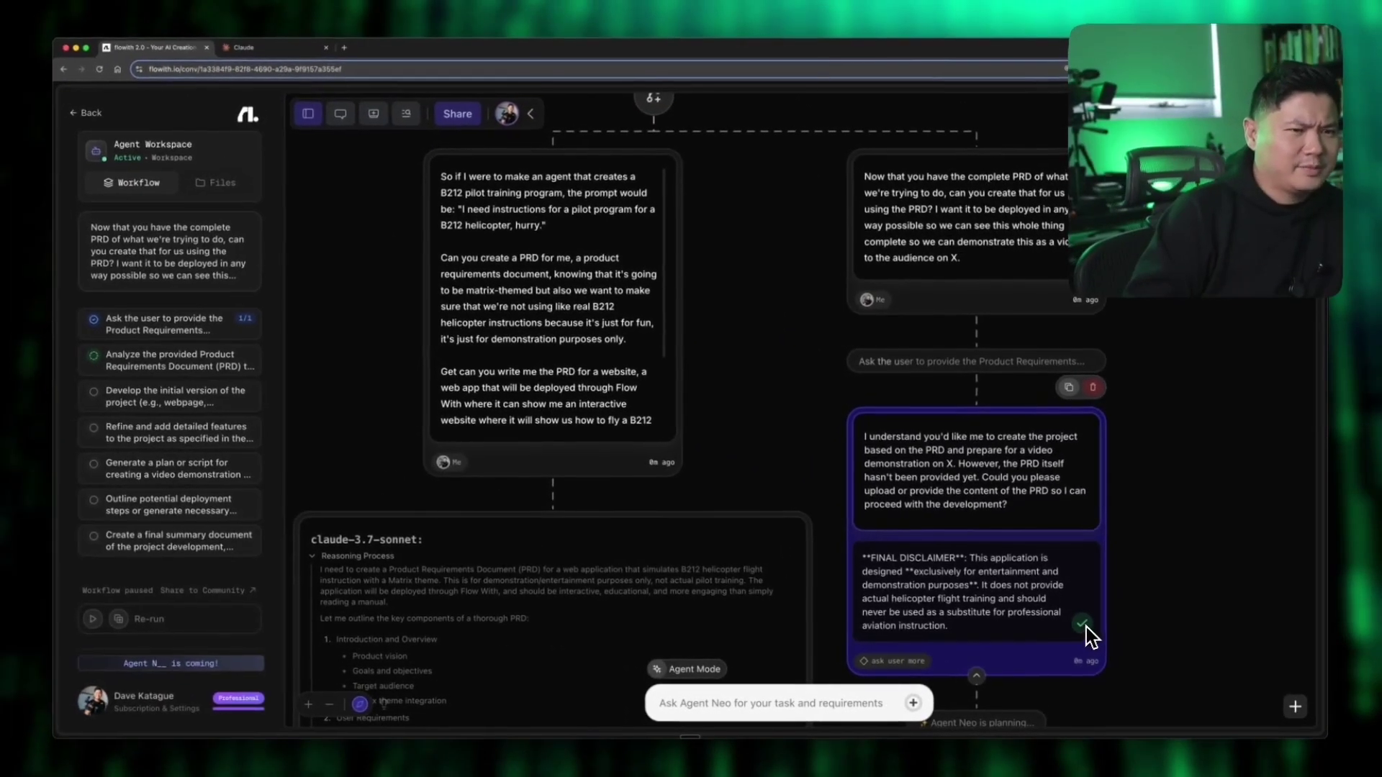
# Step: Scroll Agent Neo's task list and pan the canvas to the new Project Blueprint node
pyautogui.scroll(-5, 1075, 616)
pyautogui.scroll(3, 1061, 616)
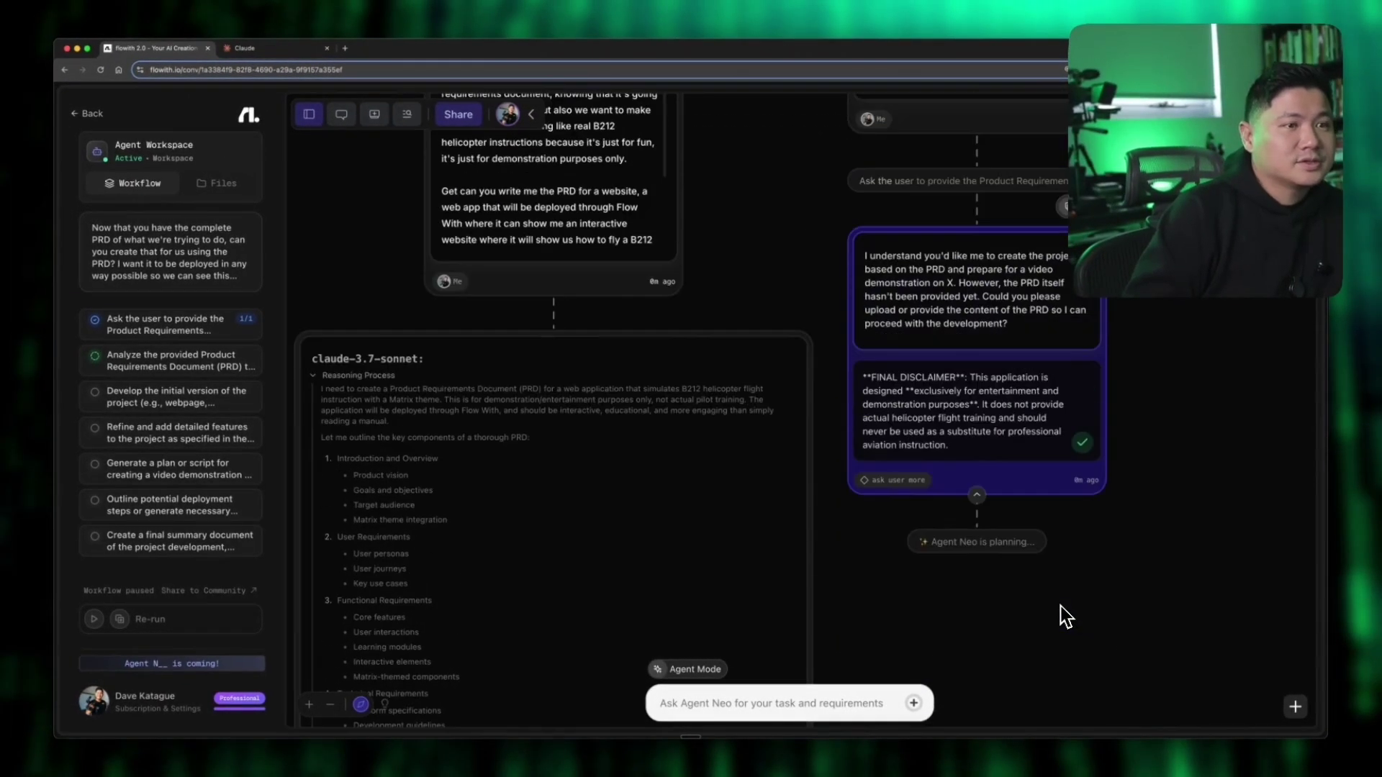
pyautogui.scroll(2, 1066, 617)
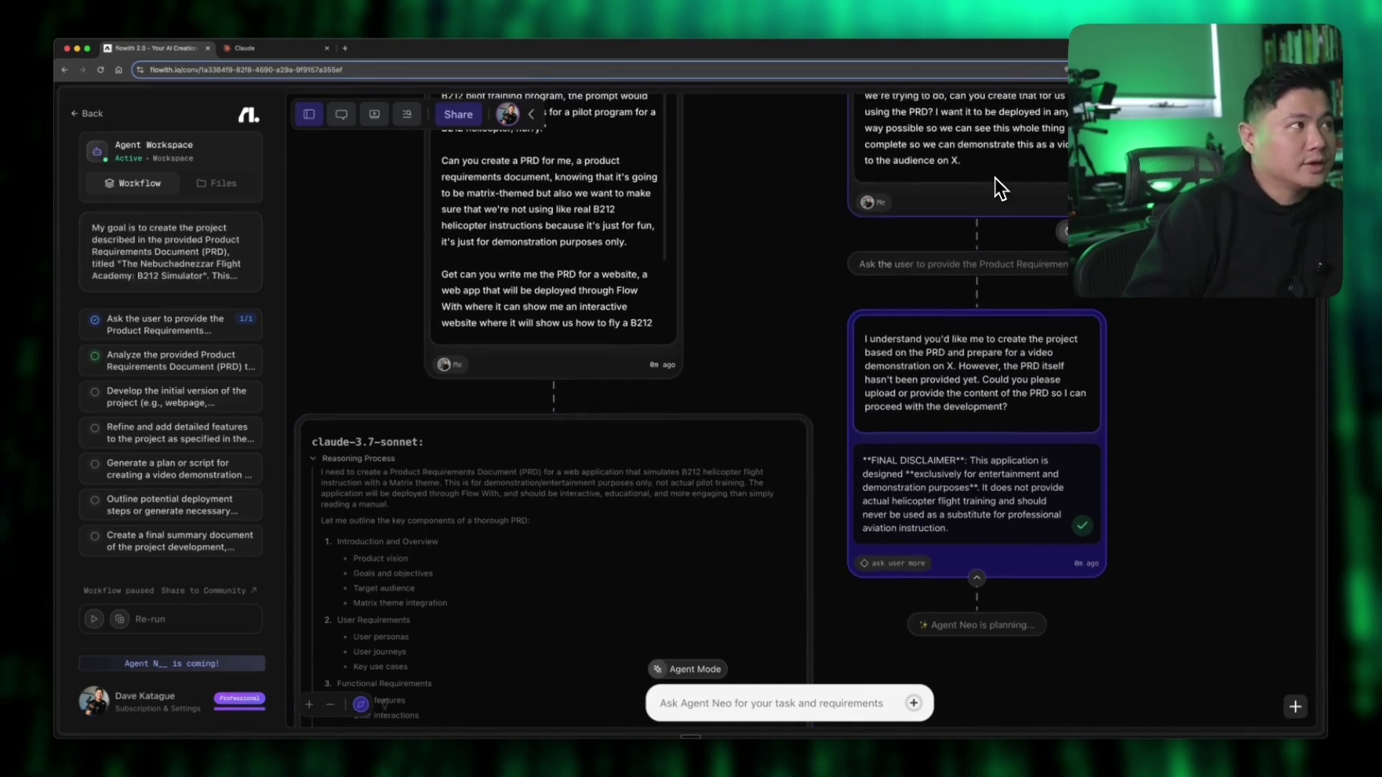
pyautogui.scroll(5, 996, 188)
pyautogui.scroll(-6, 999, 187)
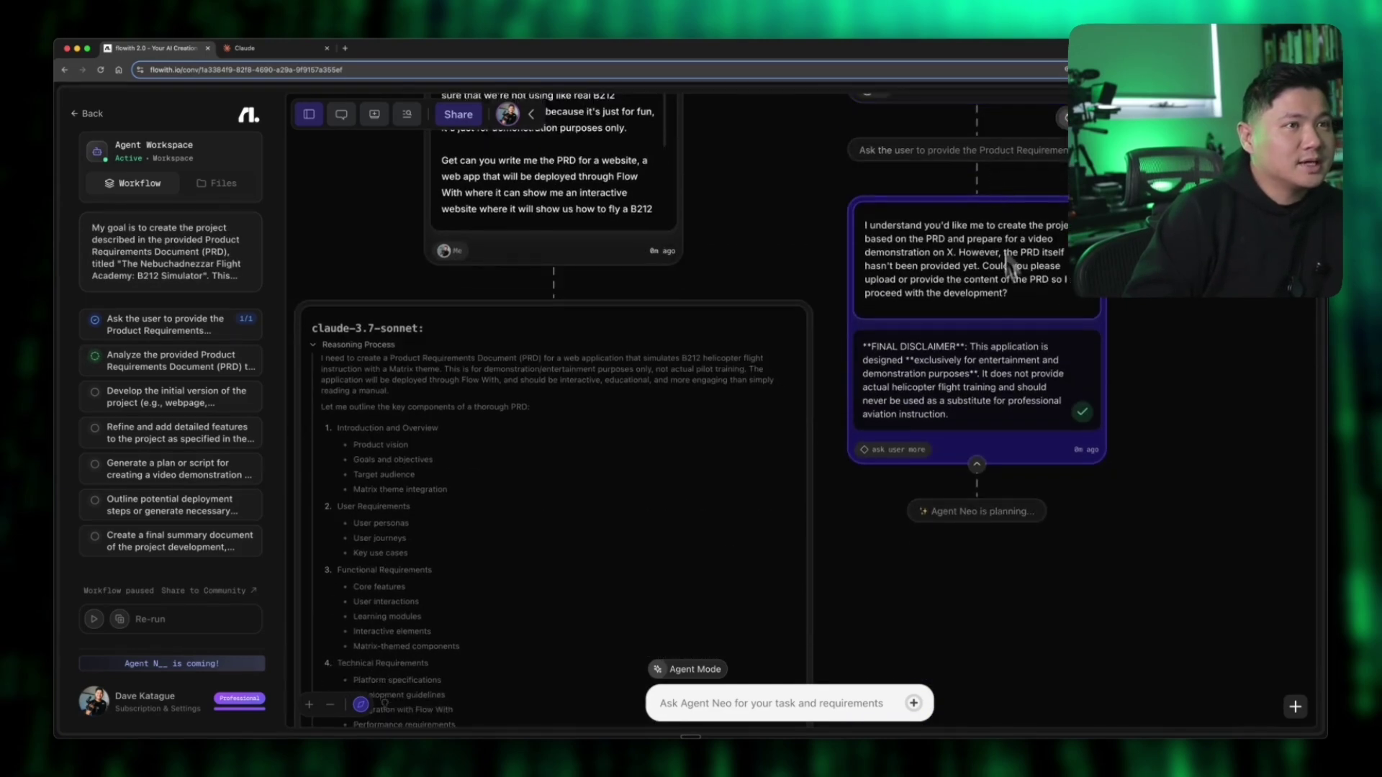
pyautogui.scroll(1, 896, 338)
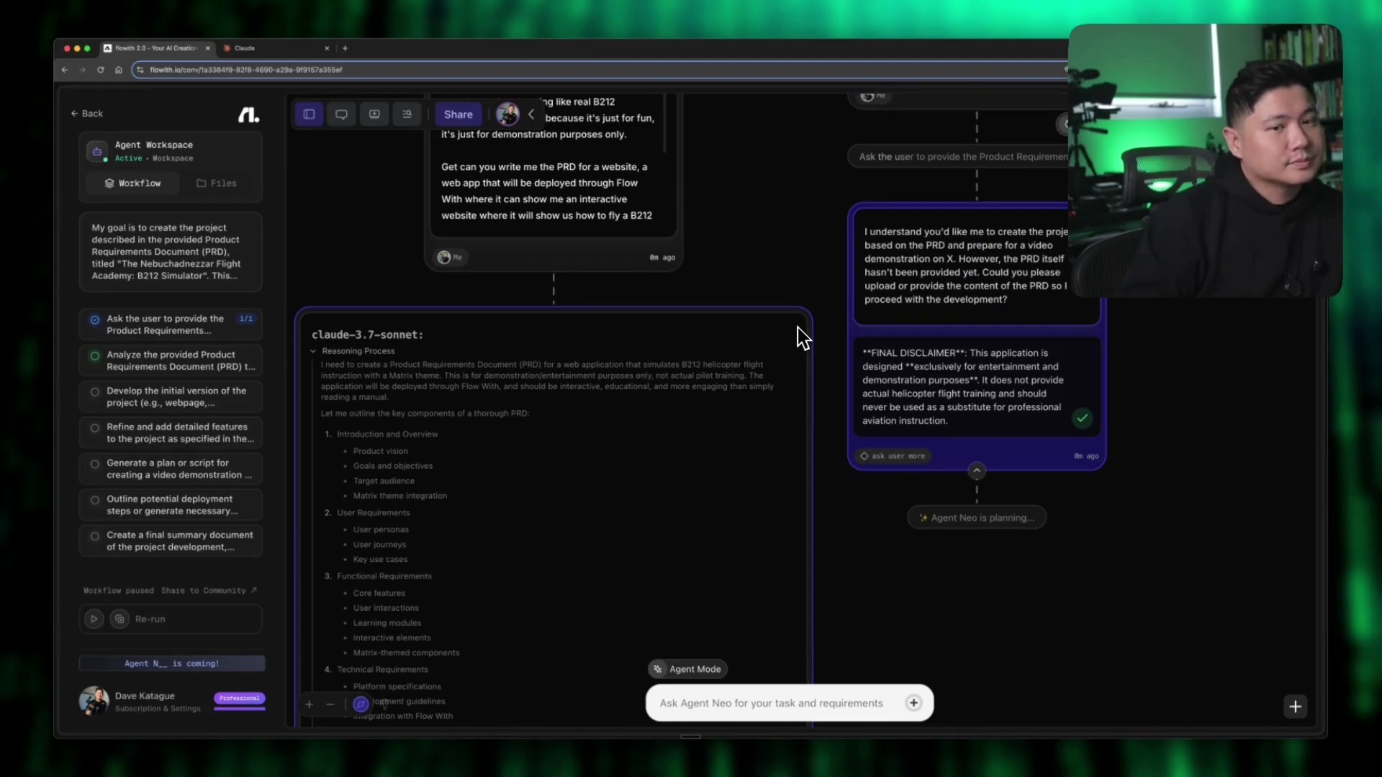
pyautogui.scroll(-2, 798, 327)
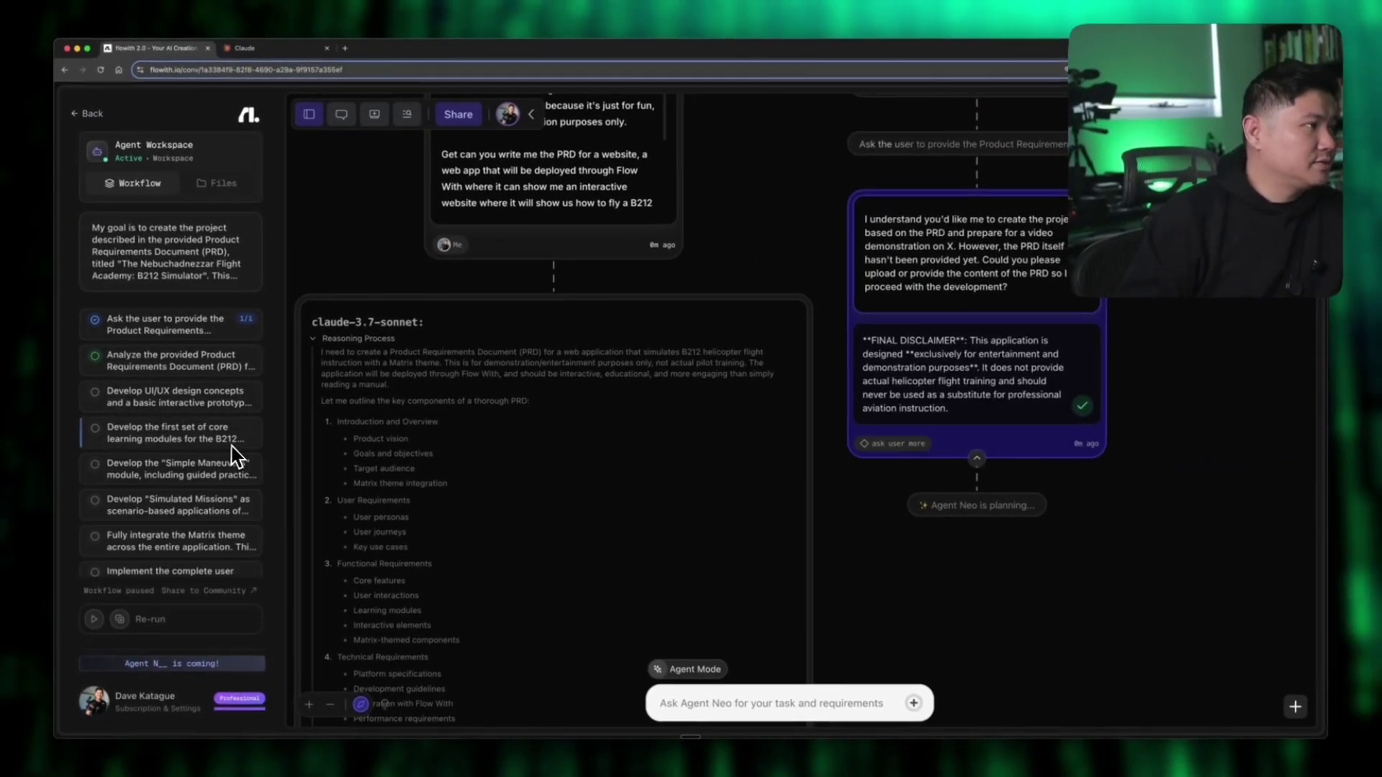
pyautogui.scroll(-3, 222, 447)
pyautogui.scroll(-2, 220, 452)
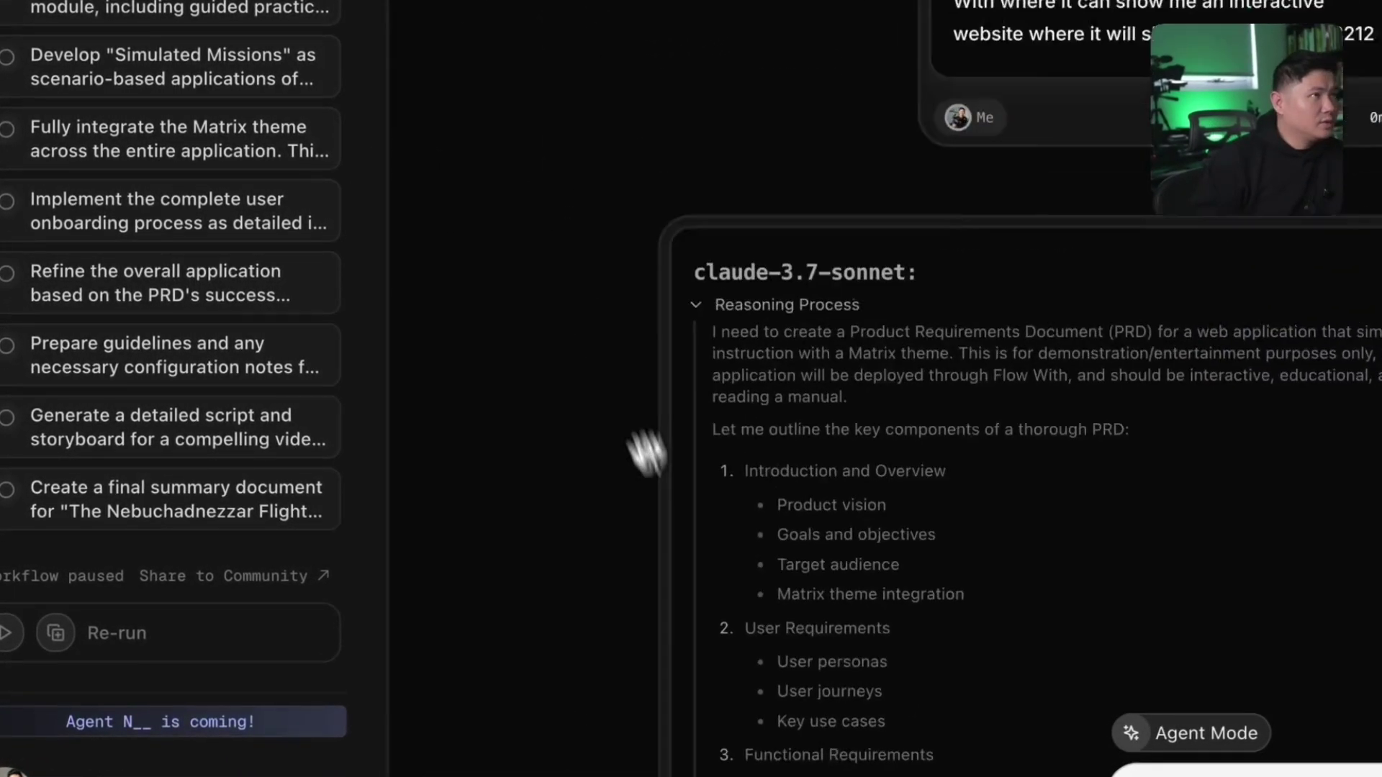
pyautogui.moveTo(645, 452); pyautogui.dragTo(592, 463)
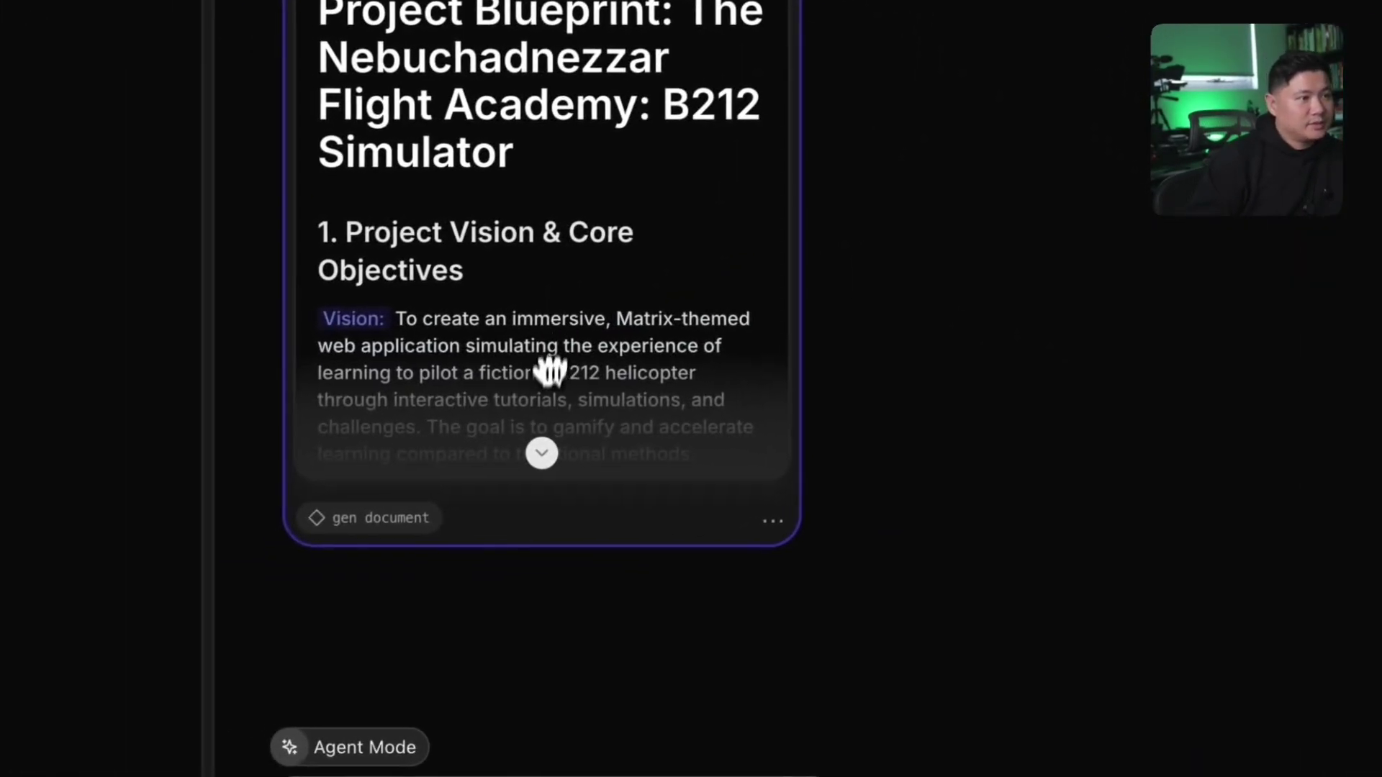
# Step: Expand the Project Blueprint and read it through Critical Disclaimers and Content Requirements
pyautogui.click(545, 453)
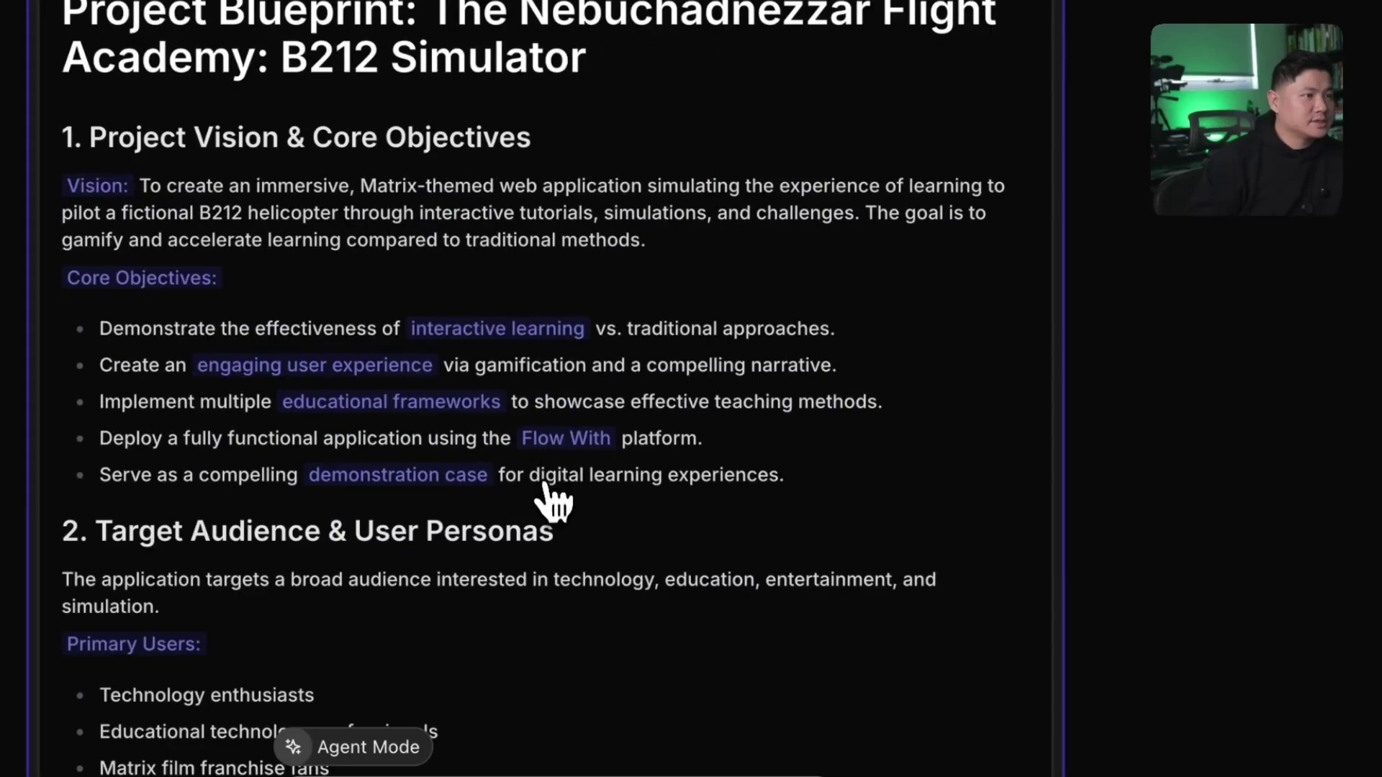
pyautogui.scroll(-5, 555, 503)
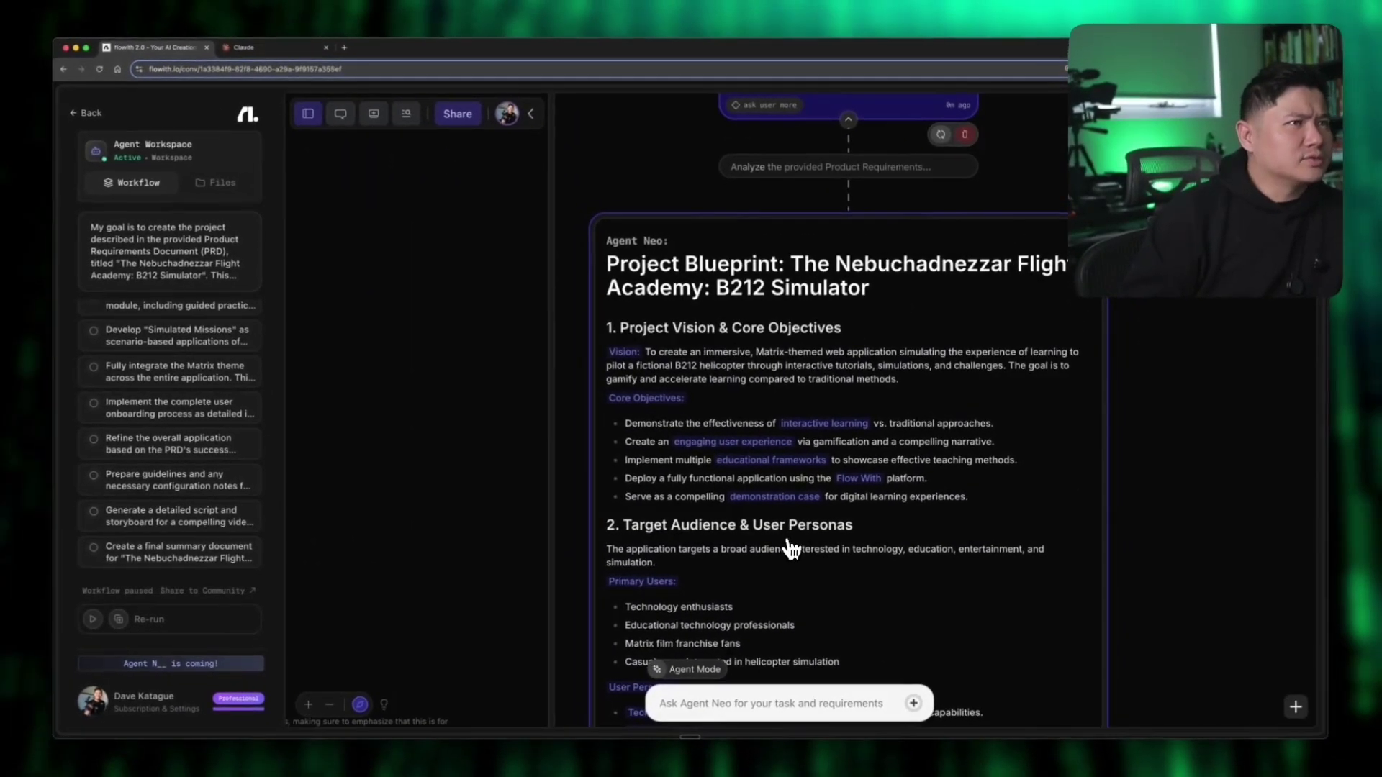
pyautogui.scroll(-3, 777, 541)
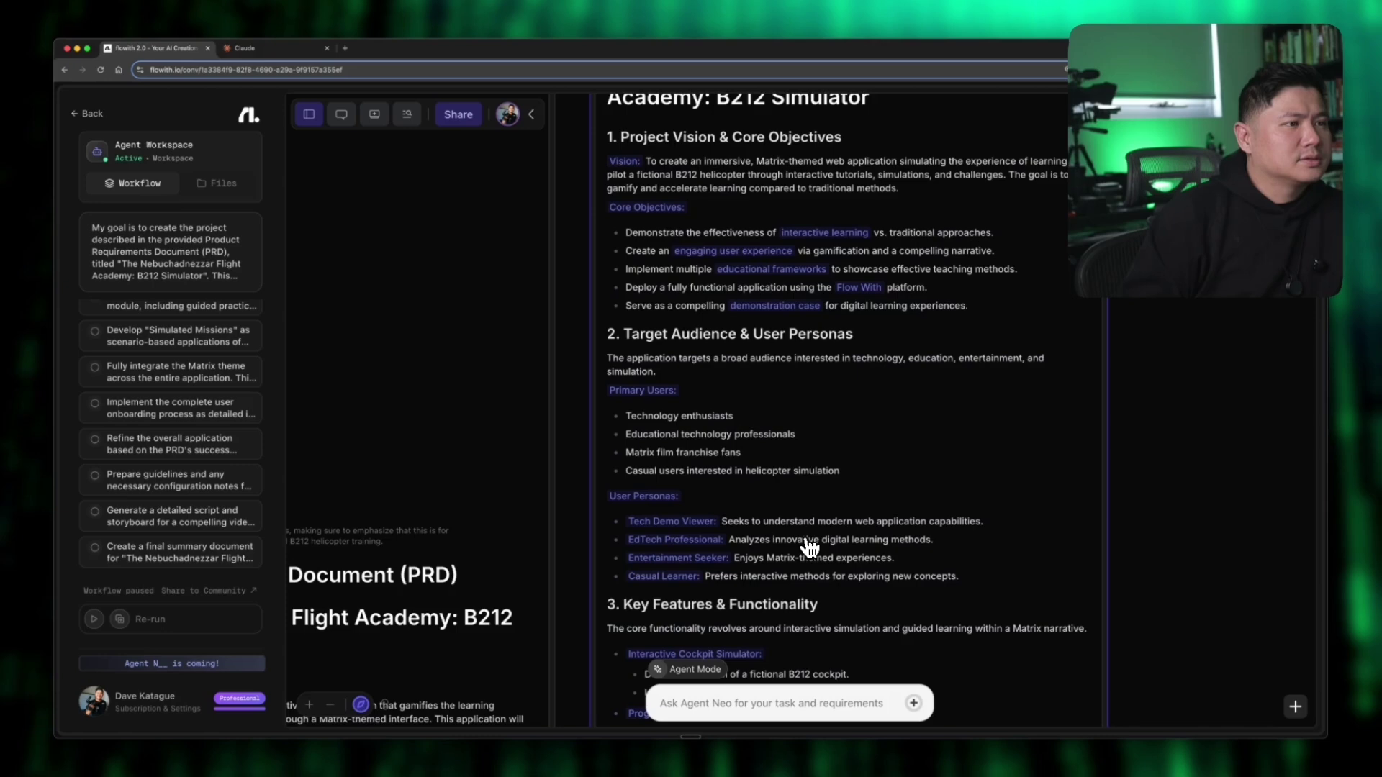
pyautogui.scroll(-2, 810, 548)
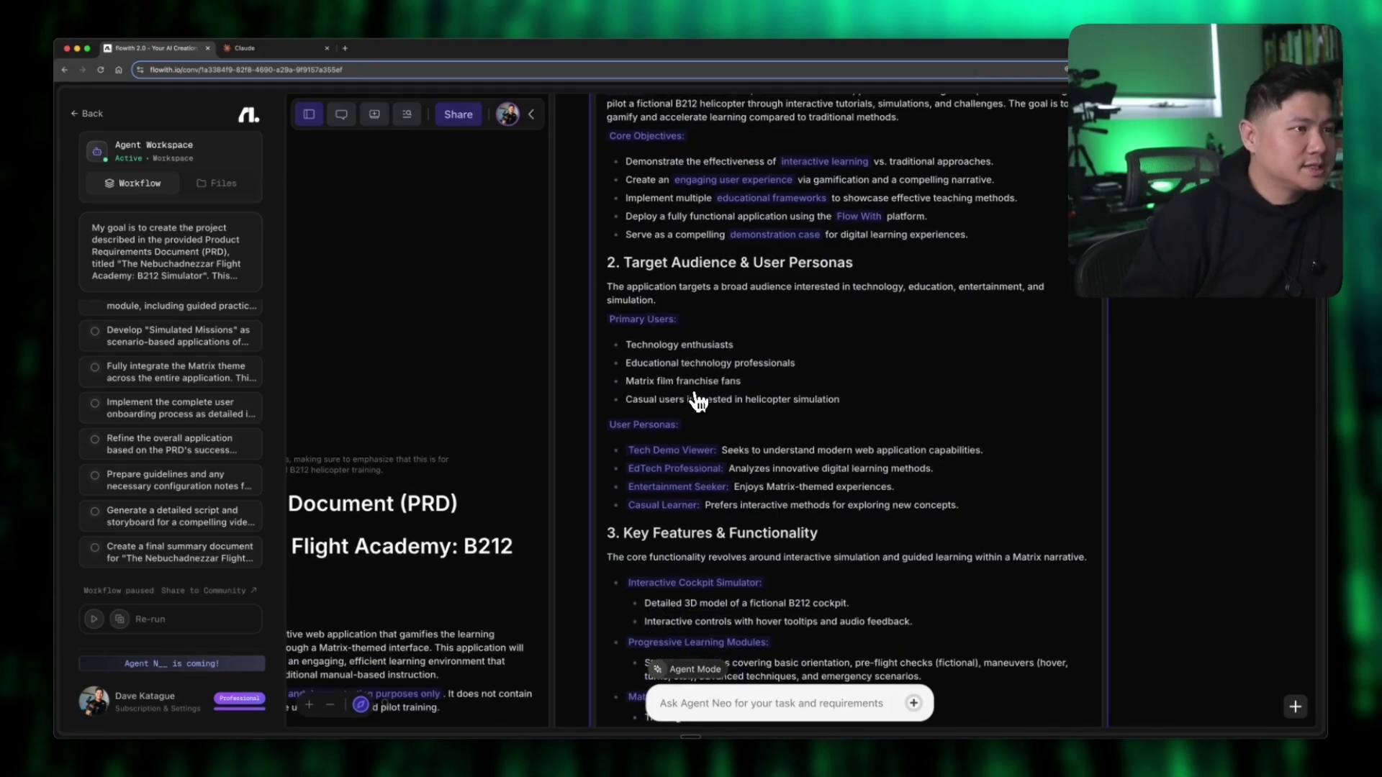
pyautogui.scroll(-5, 724, 397)
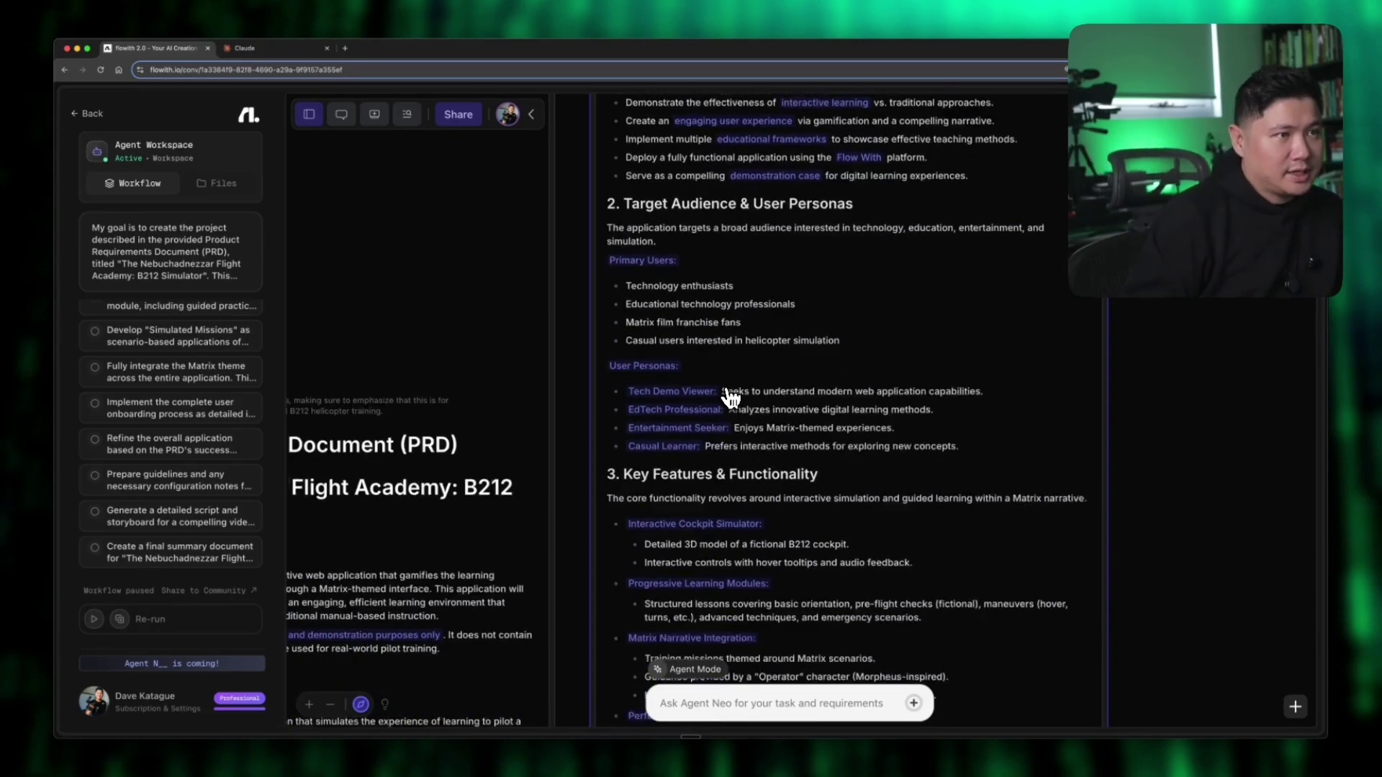
pyautogui.scroll(-12, 732, 395)
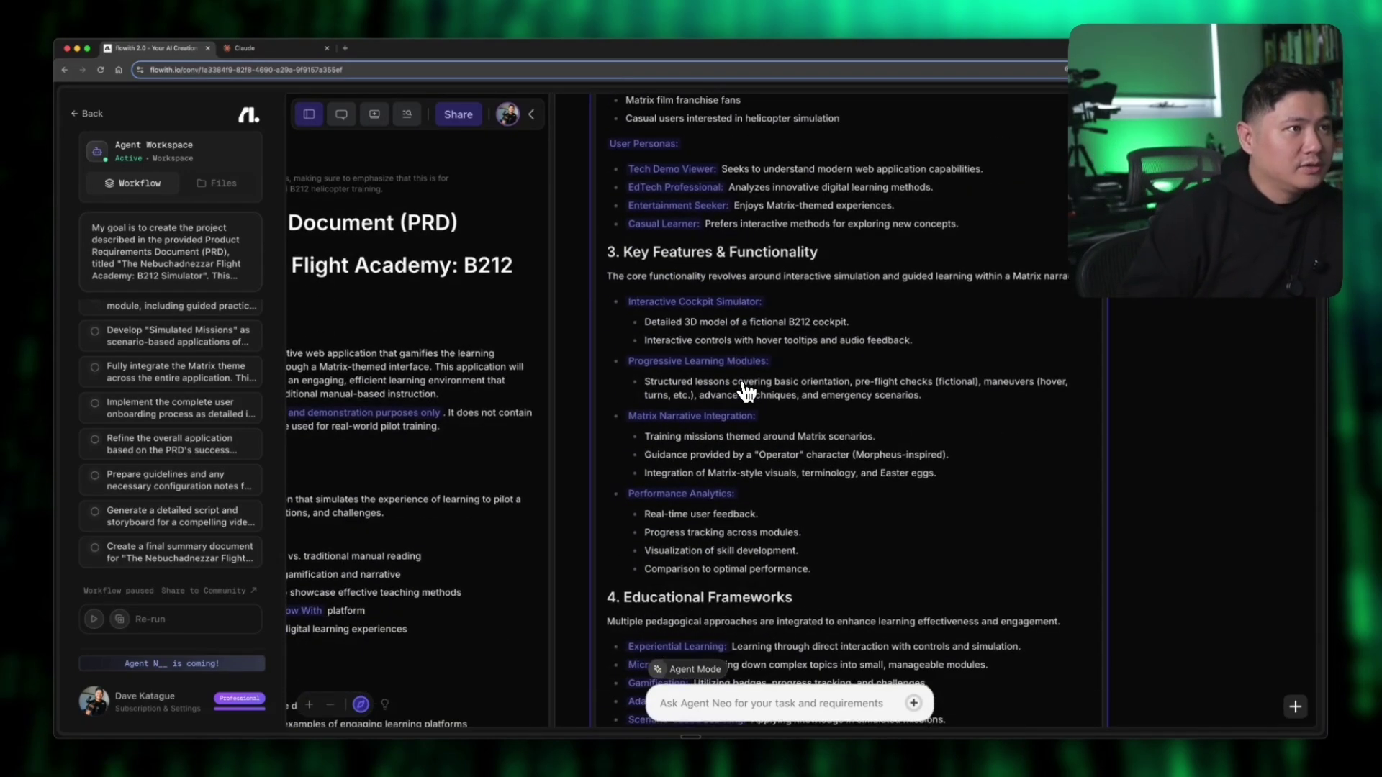
pyautogui.scroll(-15, 747, 392)
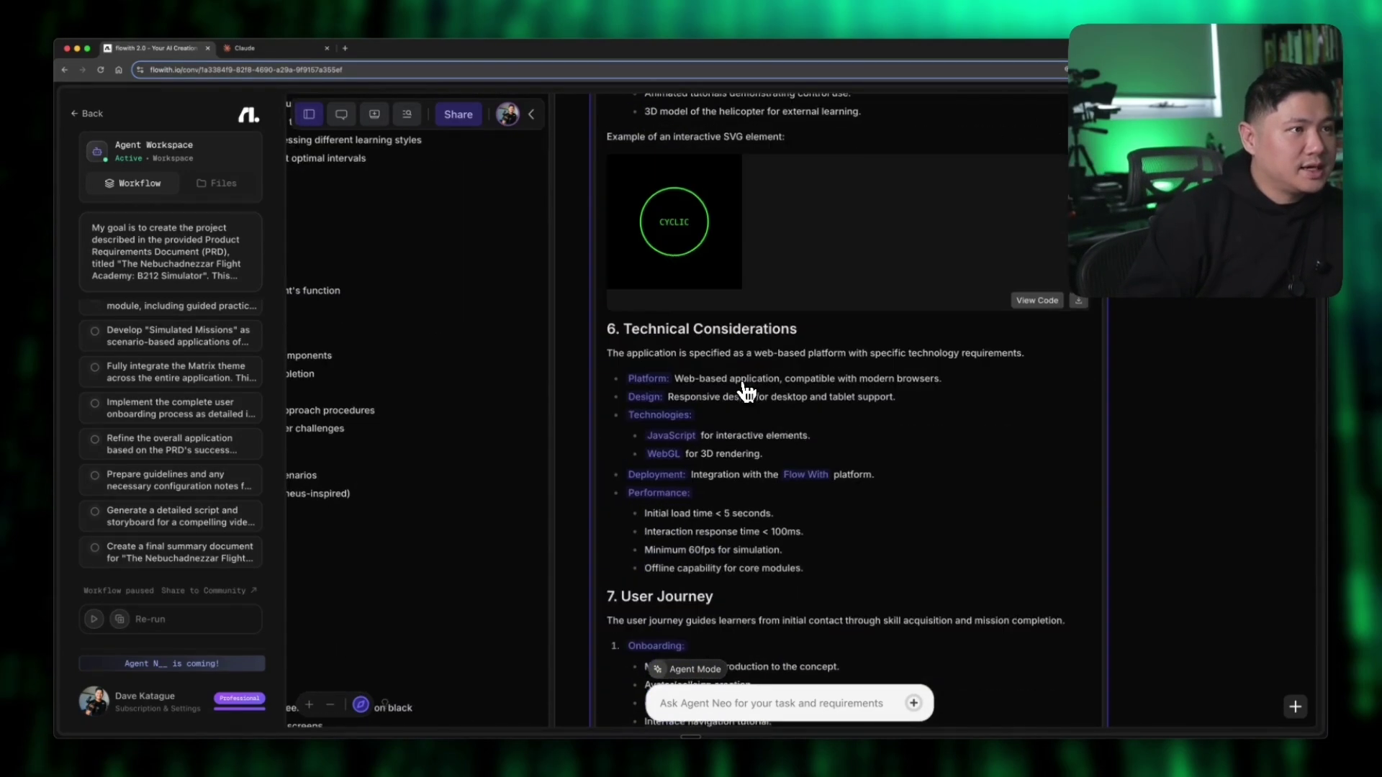
pyautogui.scroll(-13, 746, 392)
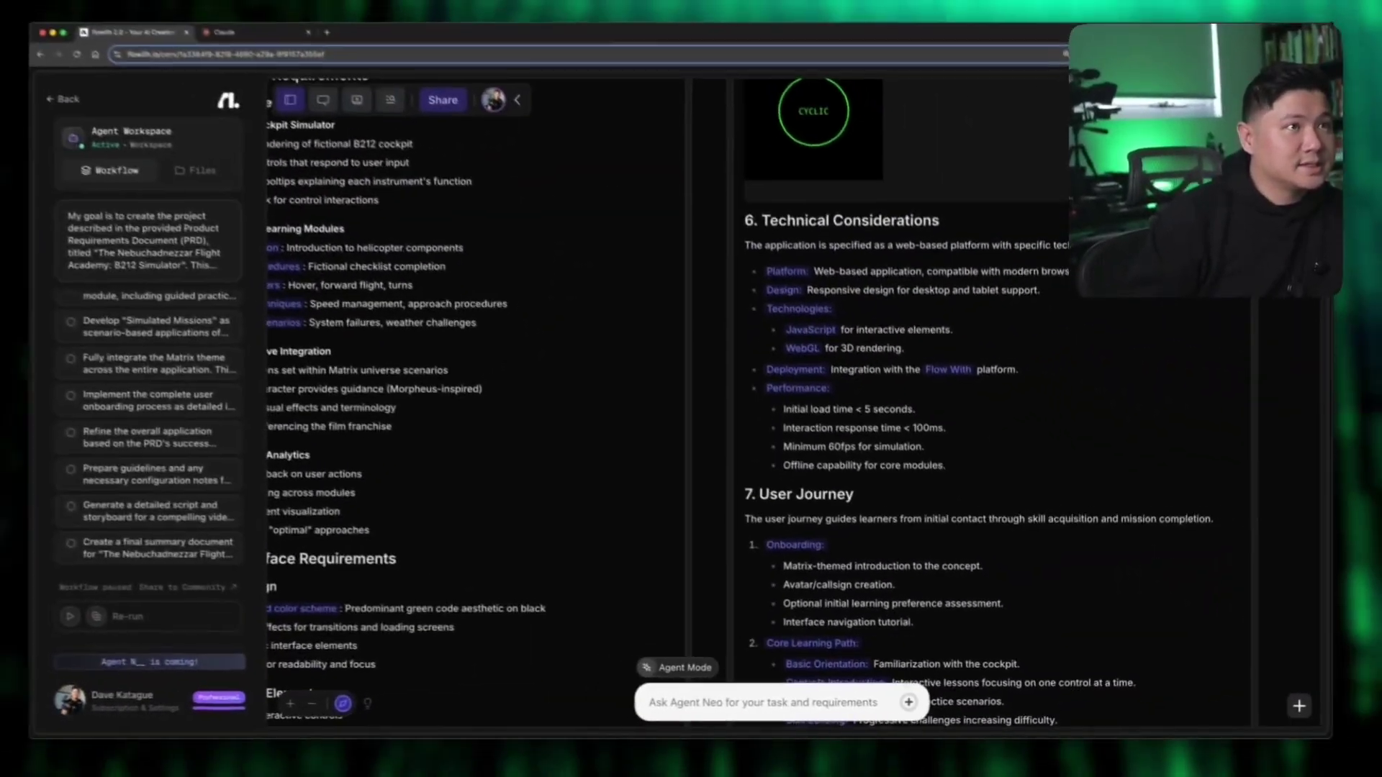
pyautogui.scroll(-15, 533, 351)
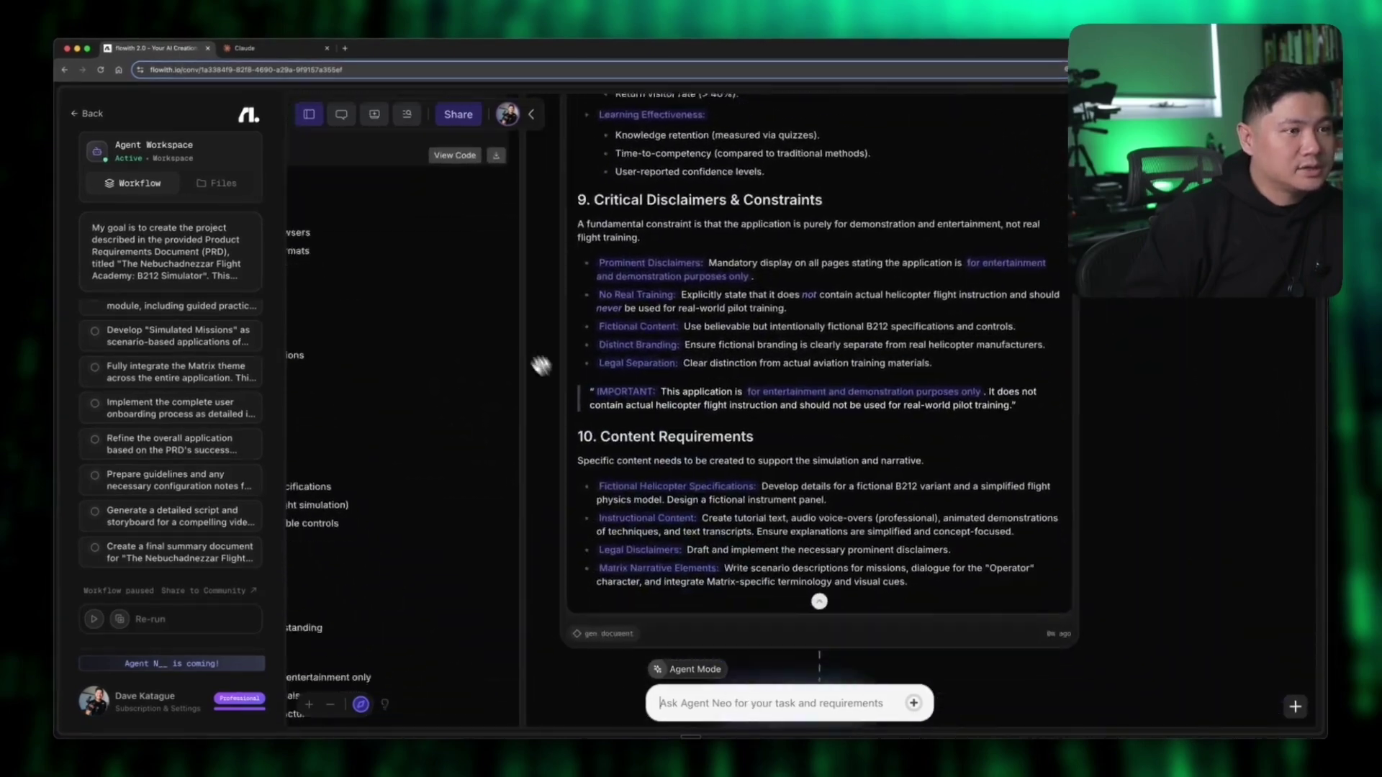
pyautogui.scroll(-10, 532, 352)
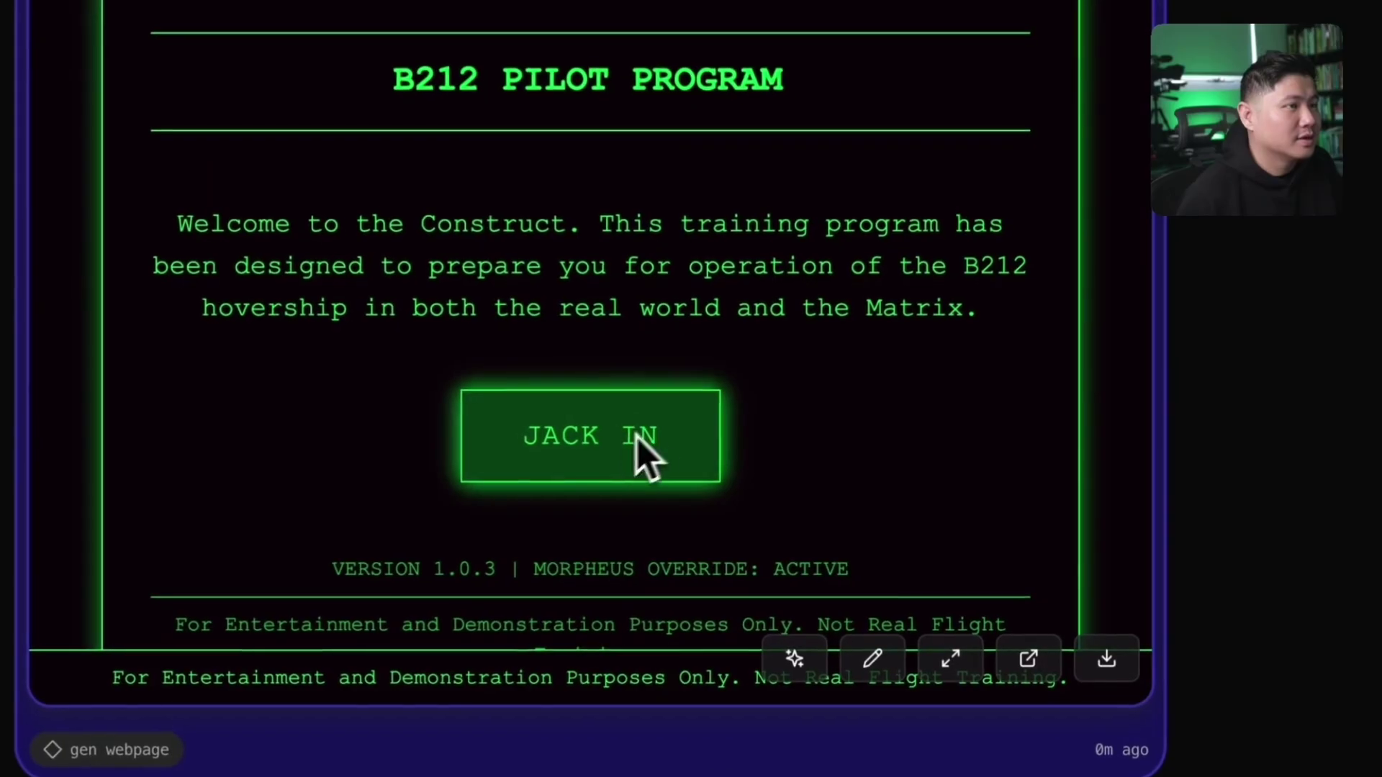
# Step: Enter the flight academy from its welcome screen and start the B212 training program
pyautogui.scroll(-2, 1057, 508)
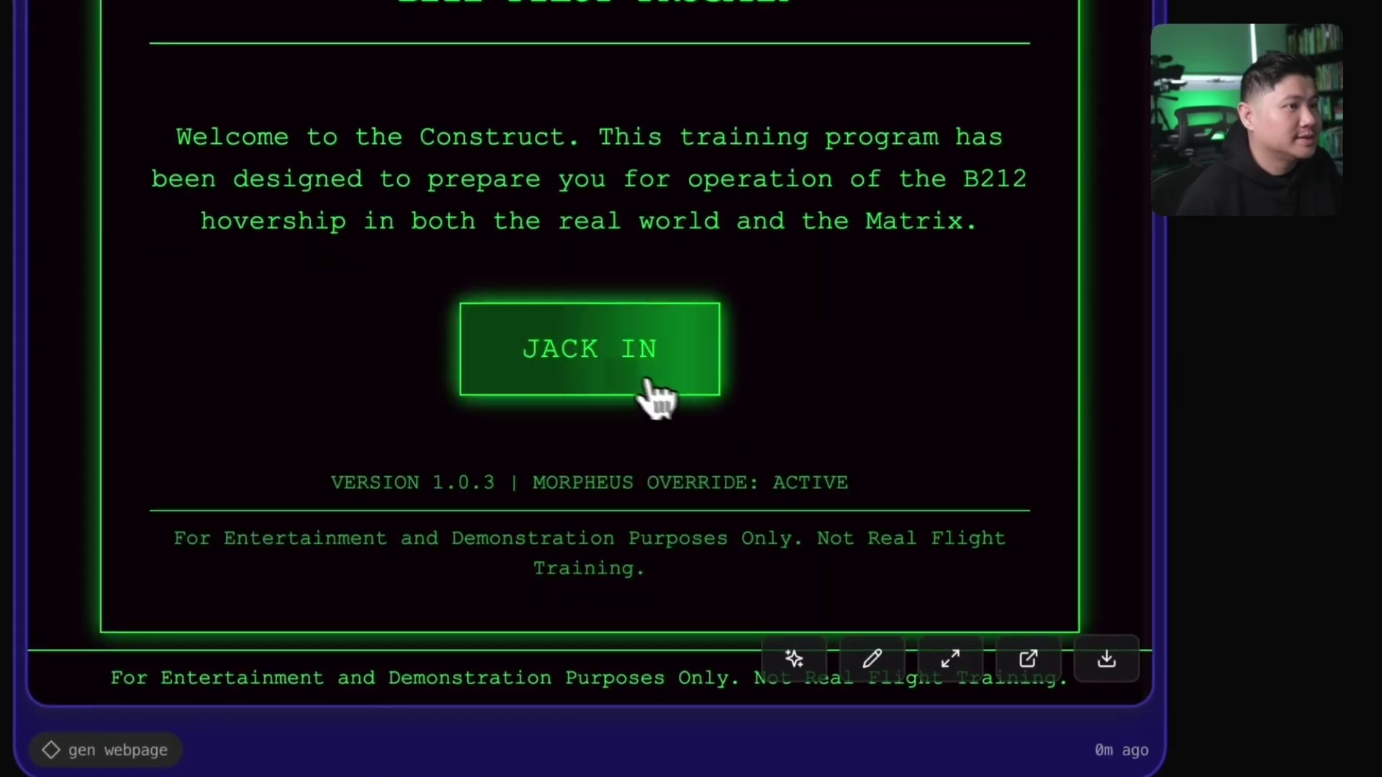
pyautogui.click(615, 375)
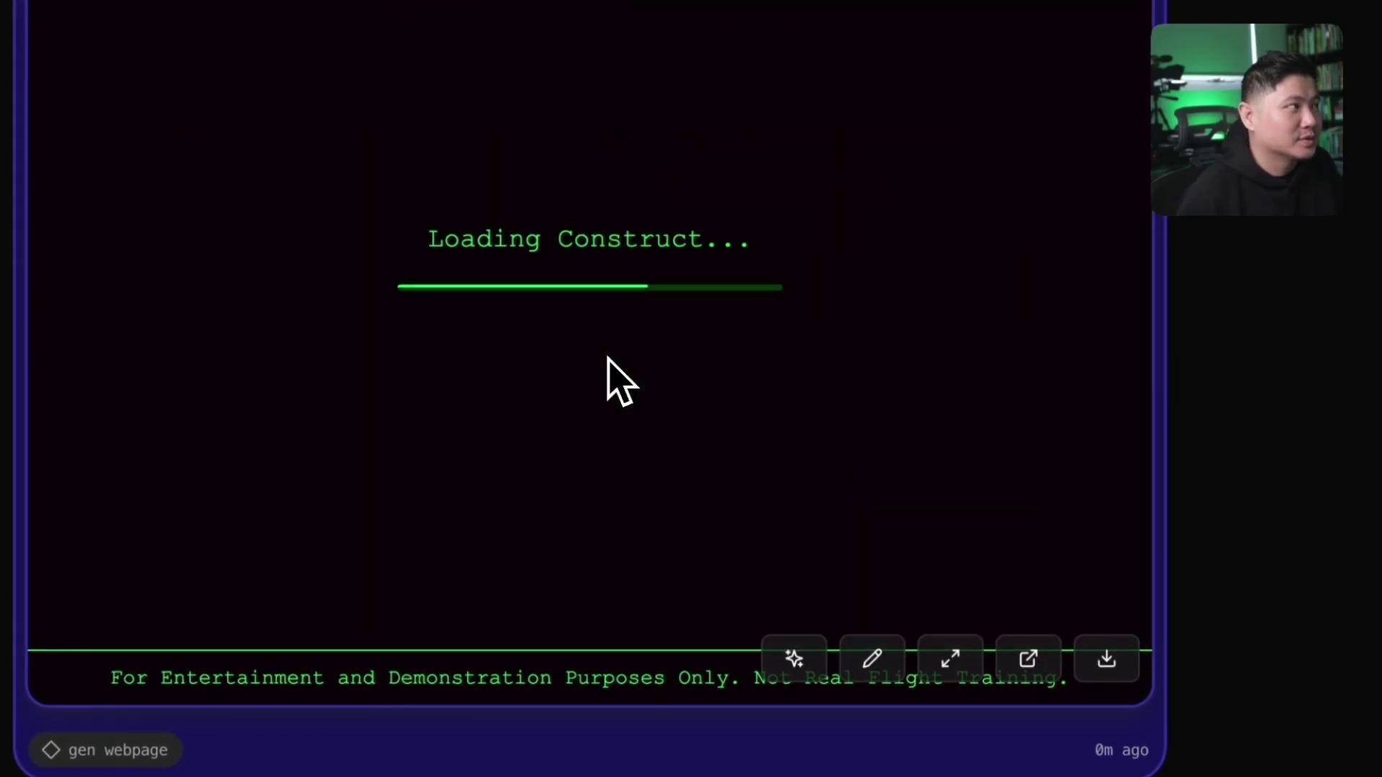
pyautogui.scroll(-5, 649, 377)
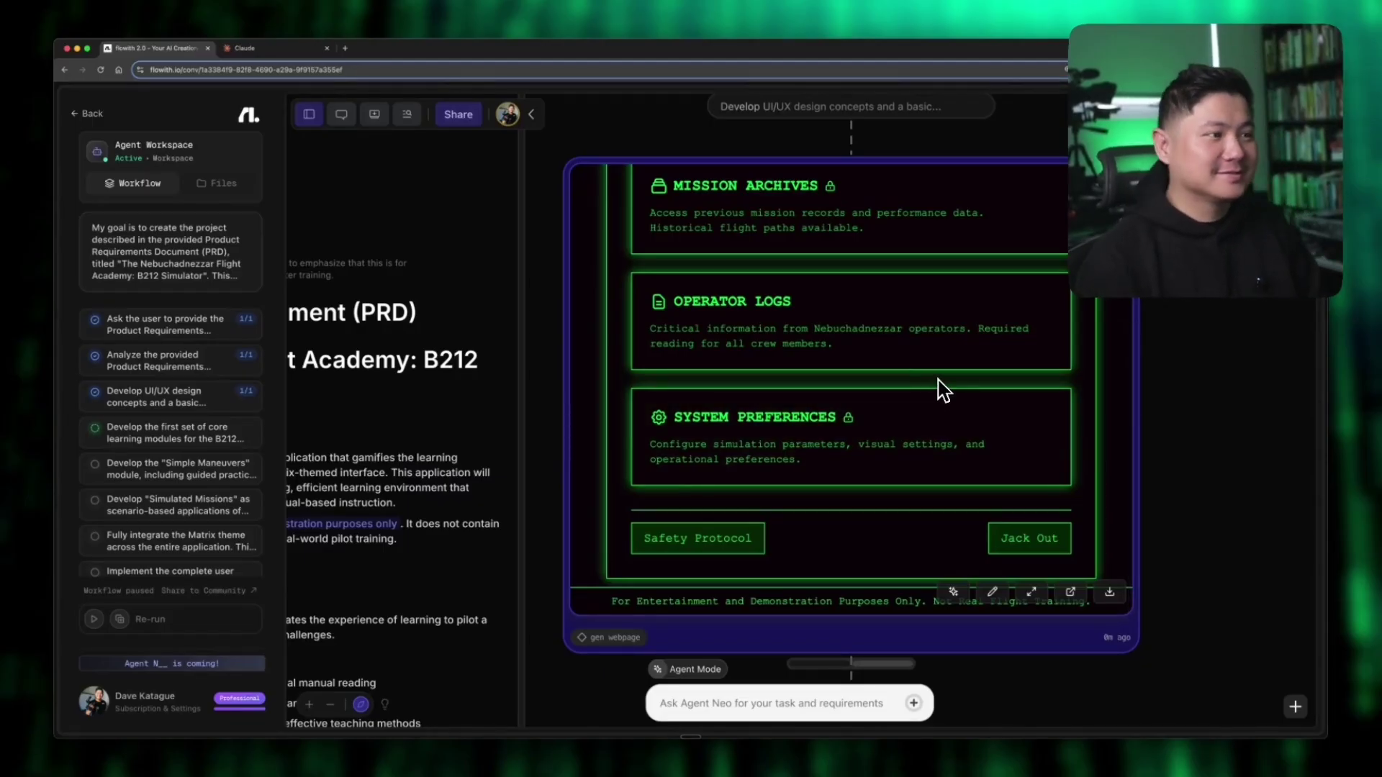
pyautogui.scroll(1, 942, 391)
pyautogui.scroll(5, 939, 379)
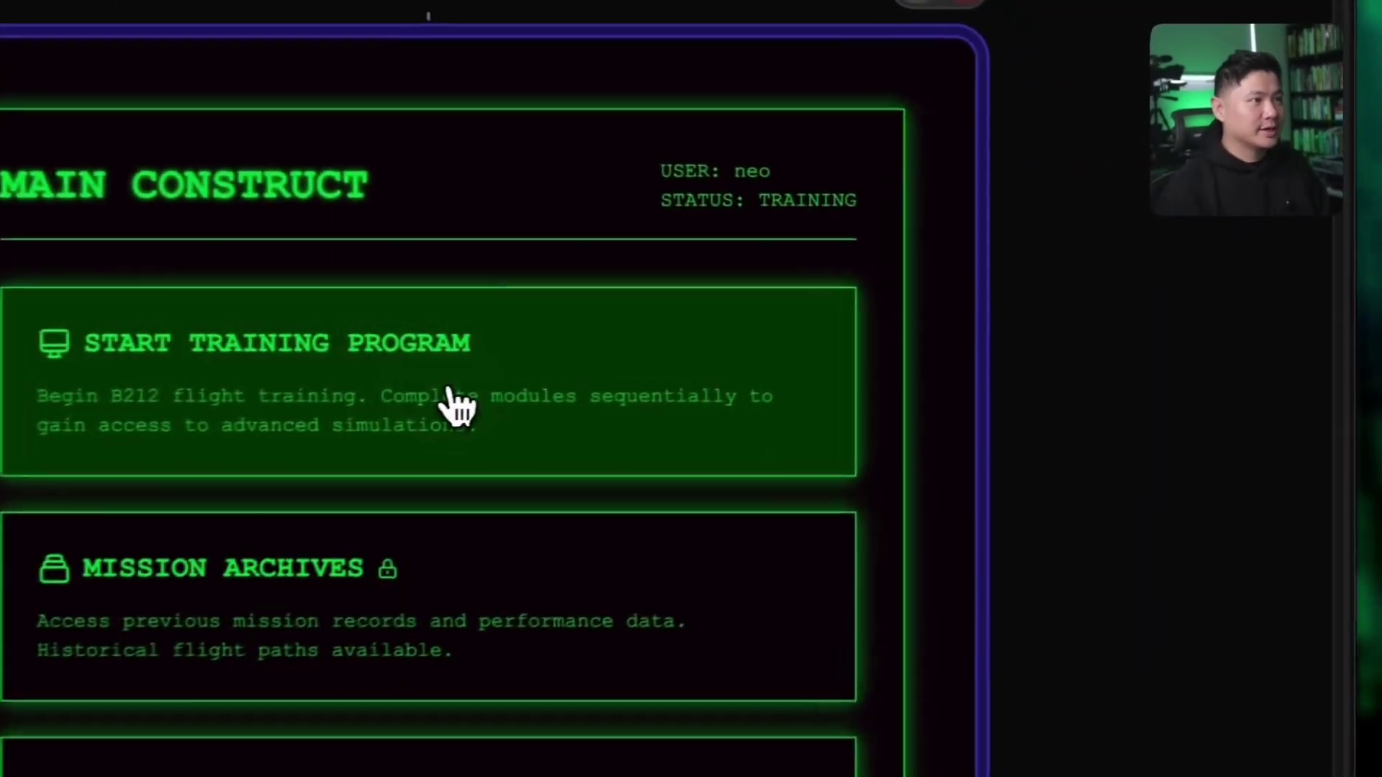
pyautogui.click(860, 347)
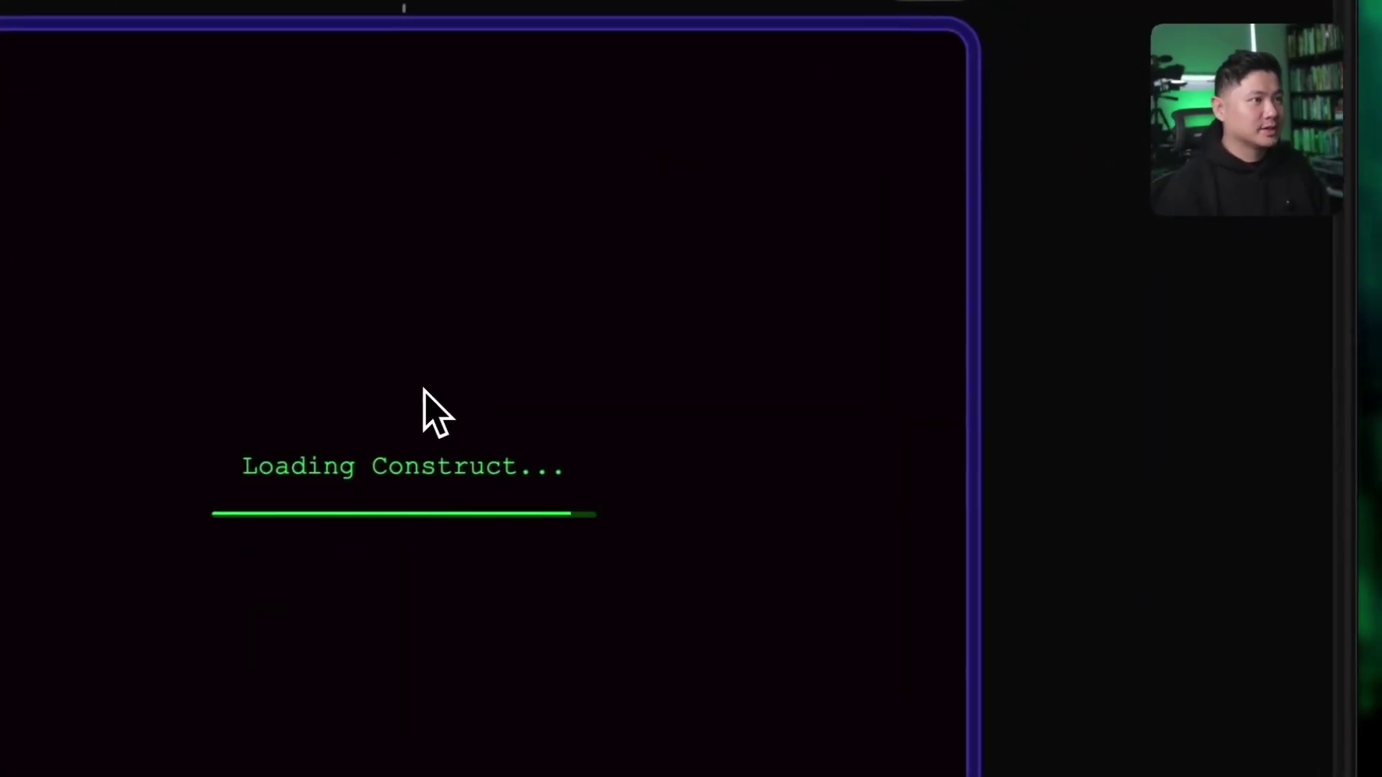
# Step: Open the Cockpit Familiarization module, look through it, then leave it
pyautogui.scroll(-3, 861, 399)
pyautogui.click(693, 373)
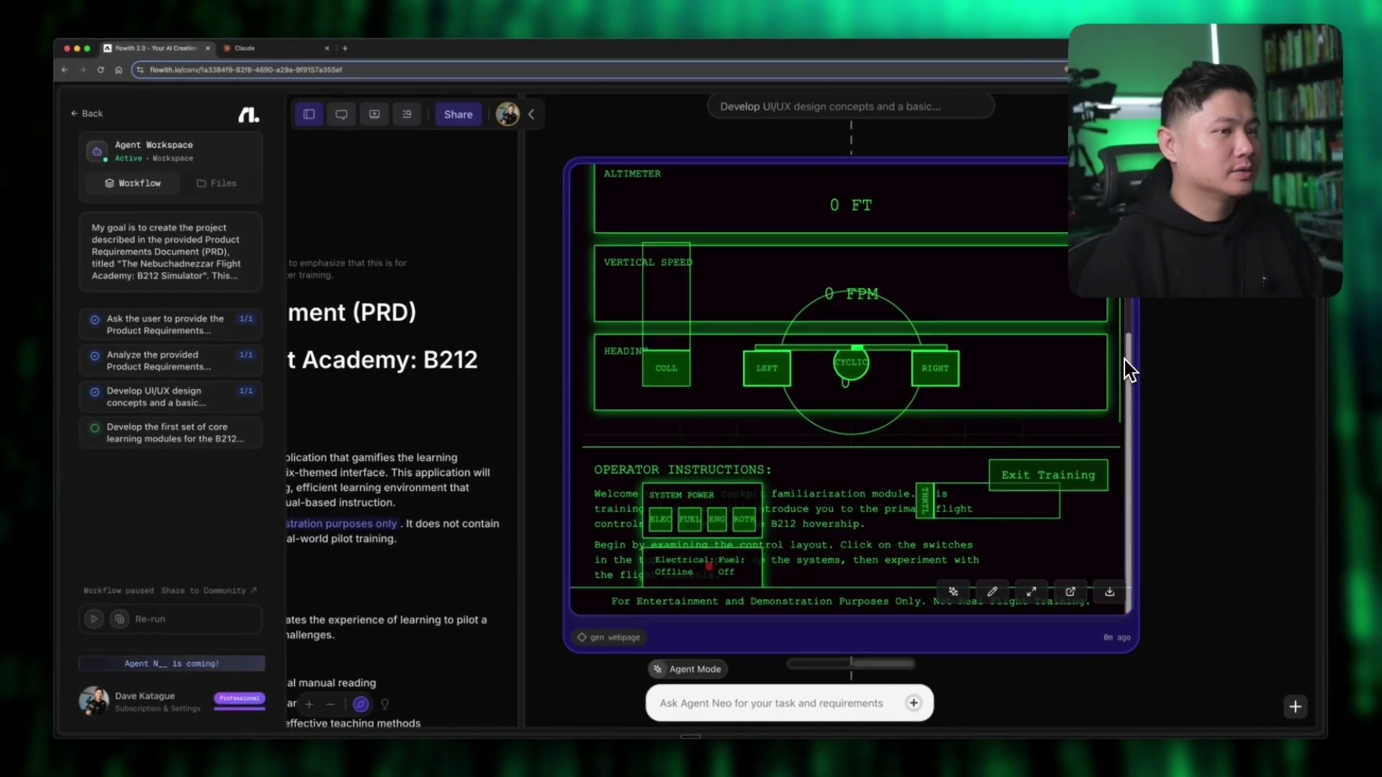
pyautogui.scroll(5, 1113, 357)
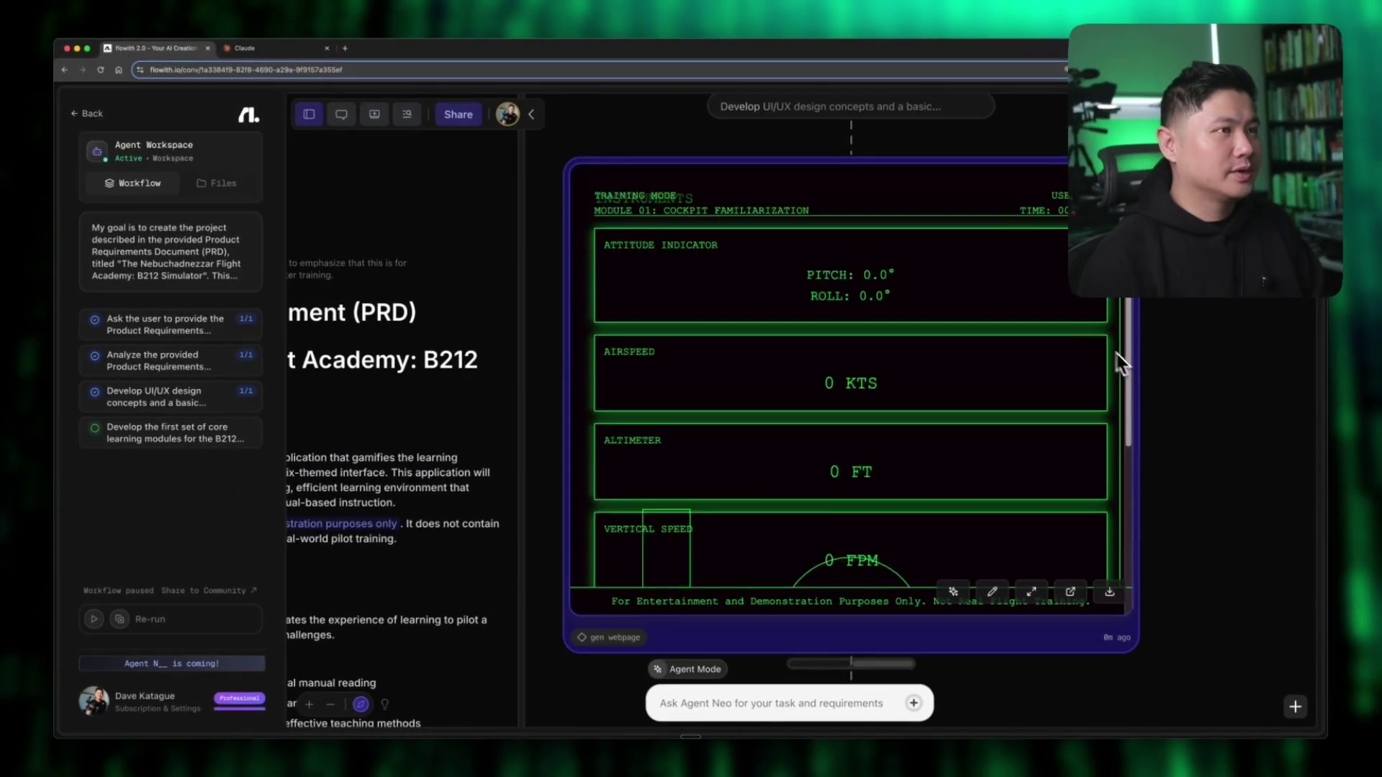
pyautogui.scroll(-4, 1095, 346)
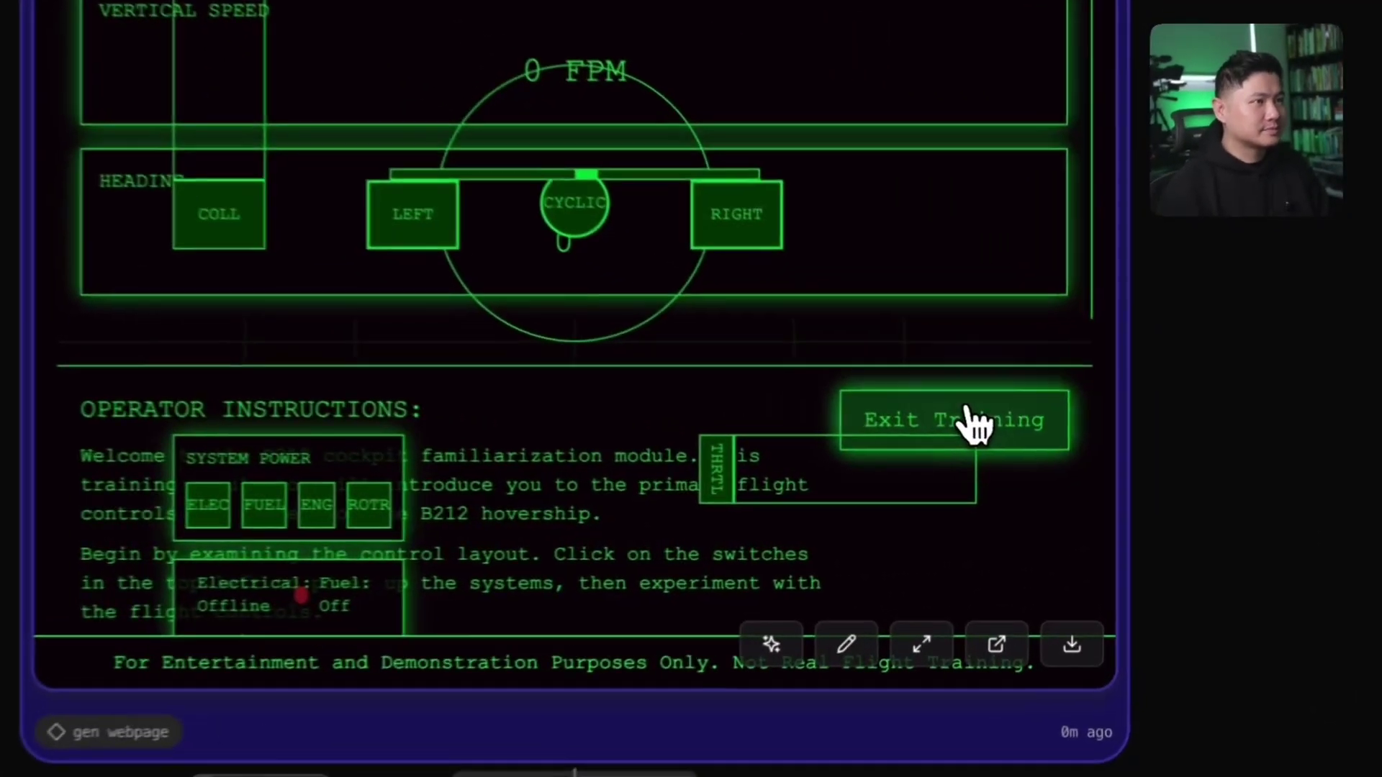
pyautogui.click(1058, 475)
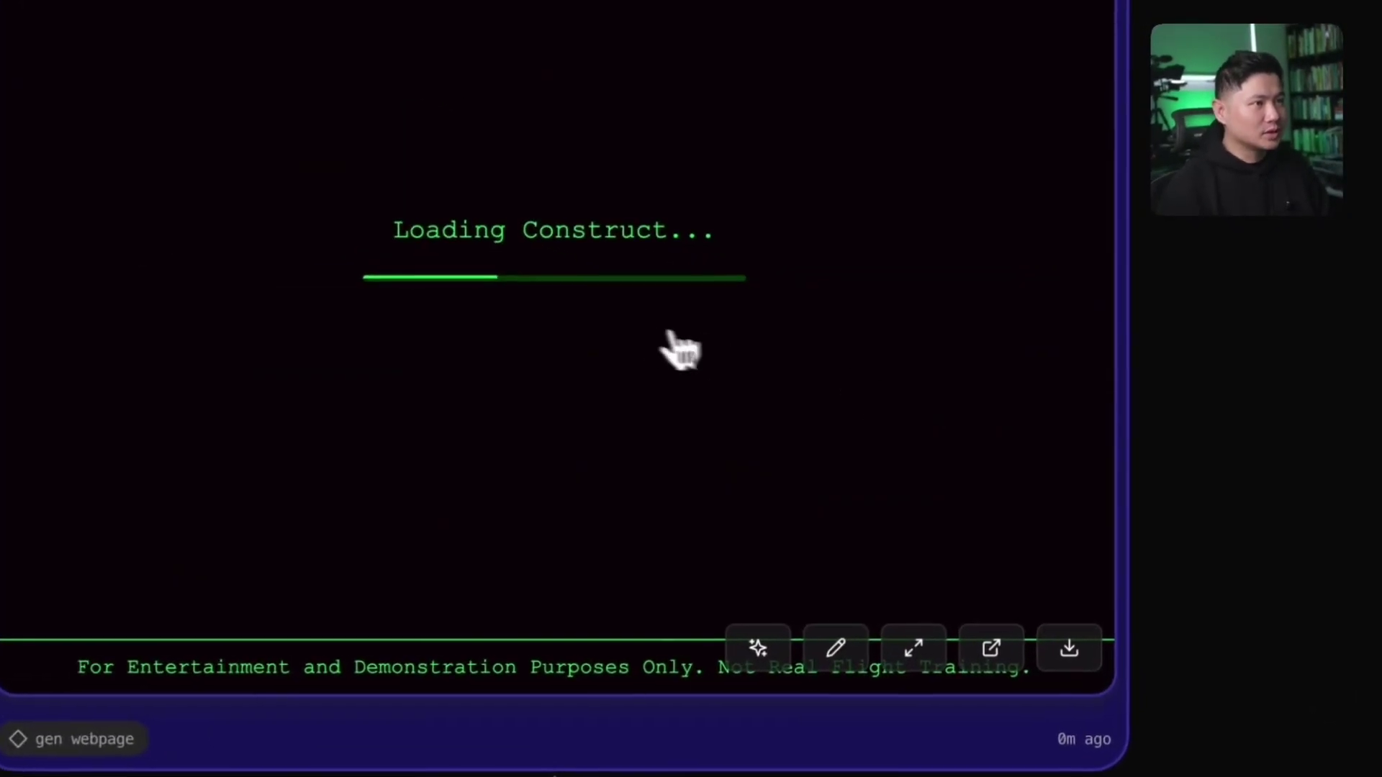
# Step: Open Pre-Flight Protocol, view and dismiss its safety notice, then begin the pre-flight mission
pyautogui.click(425, 483)
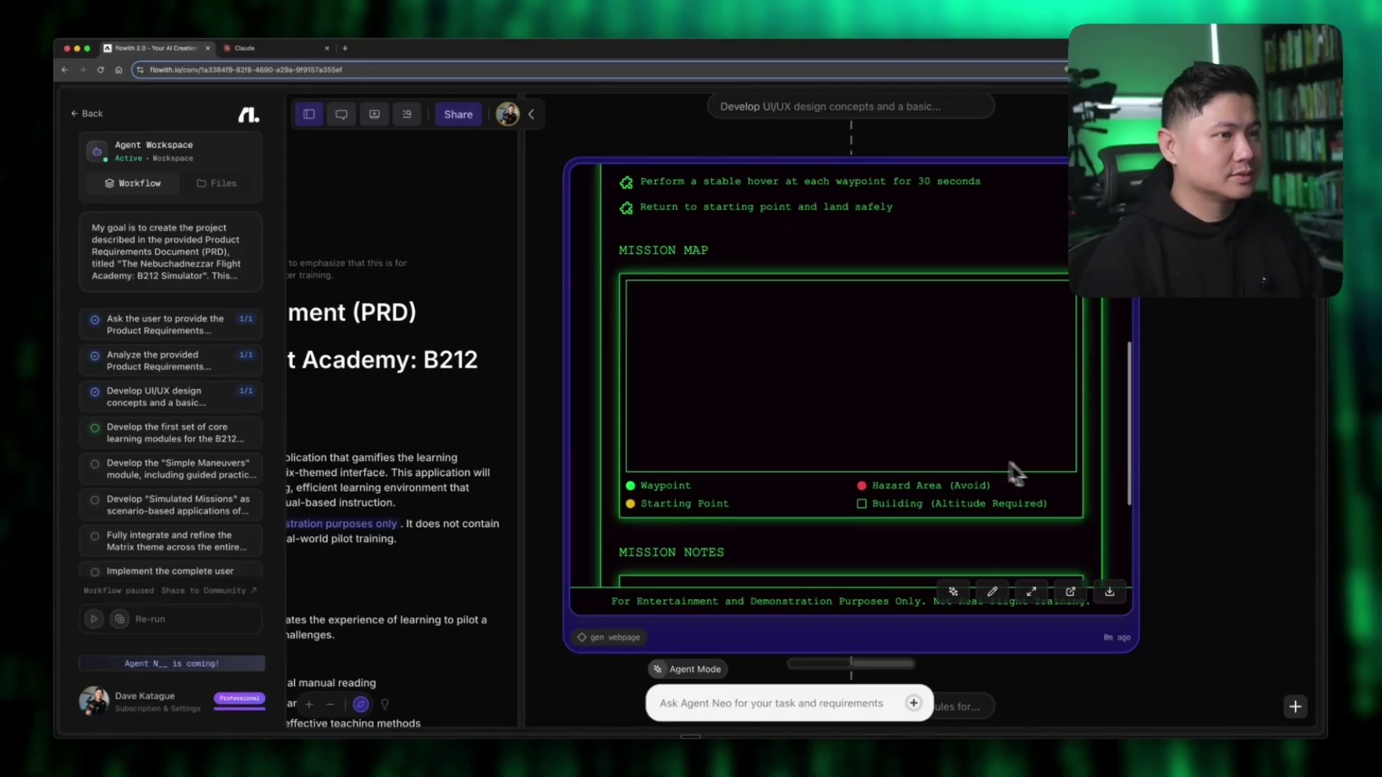
pyautogui.scroll(-5, 1092, 528)
pyautogui.click(742, 524)
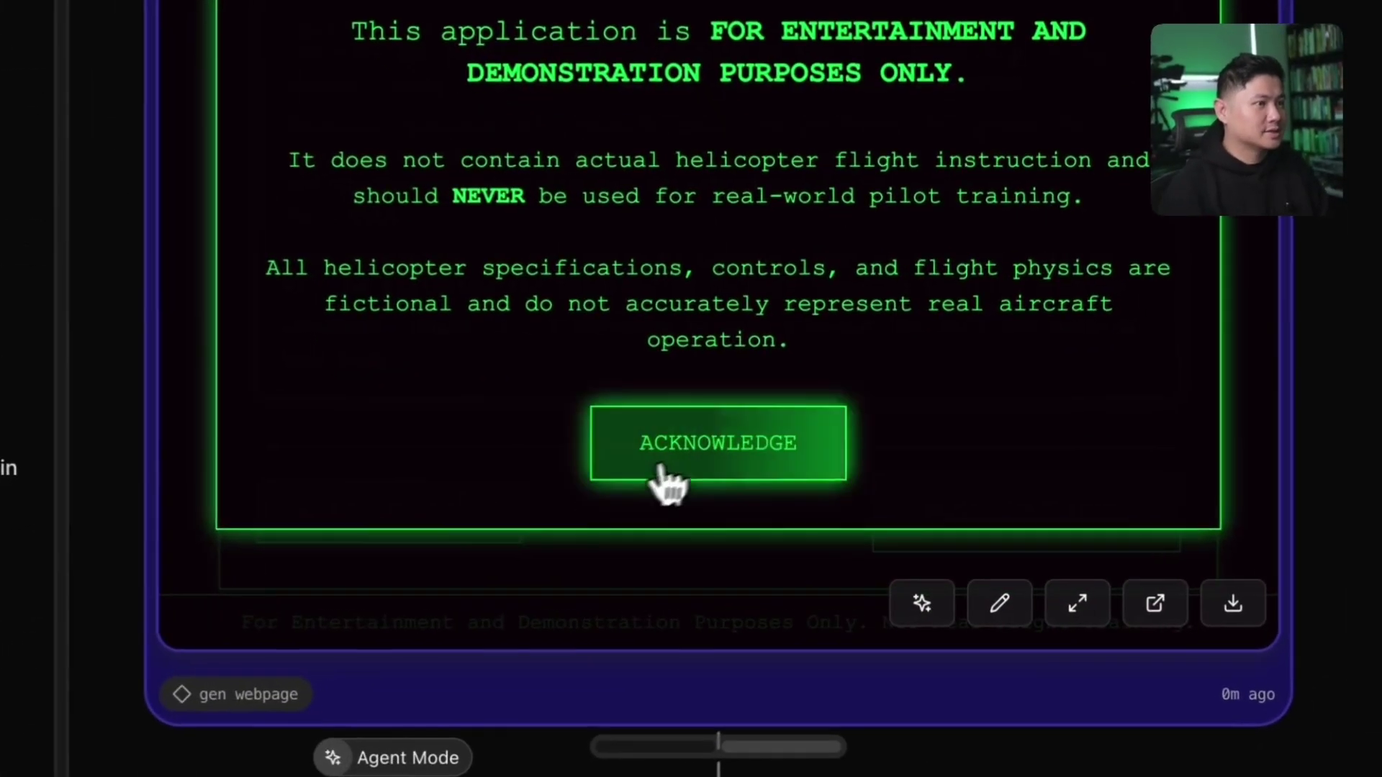
pyautogui.click(832, 523)
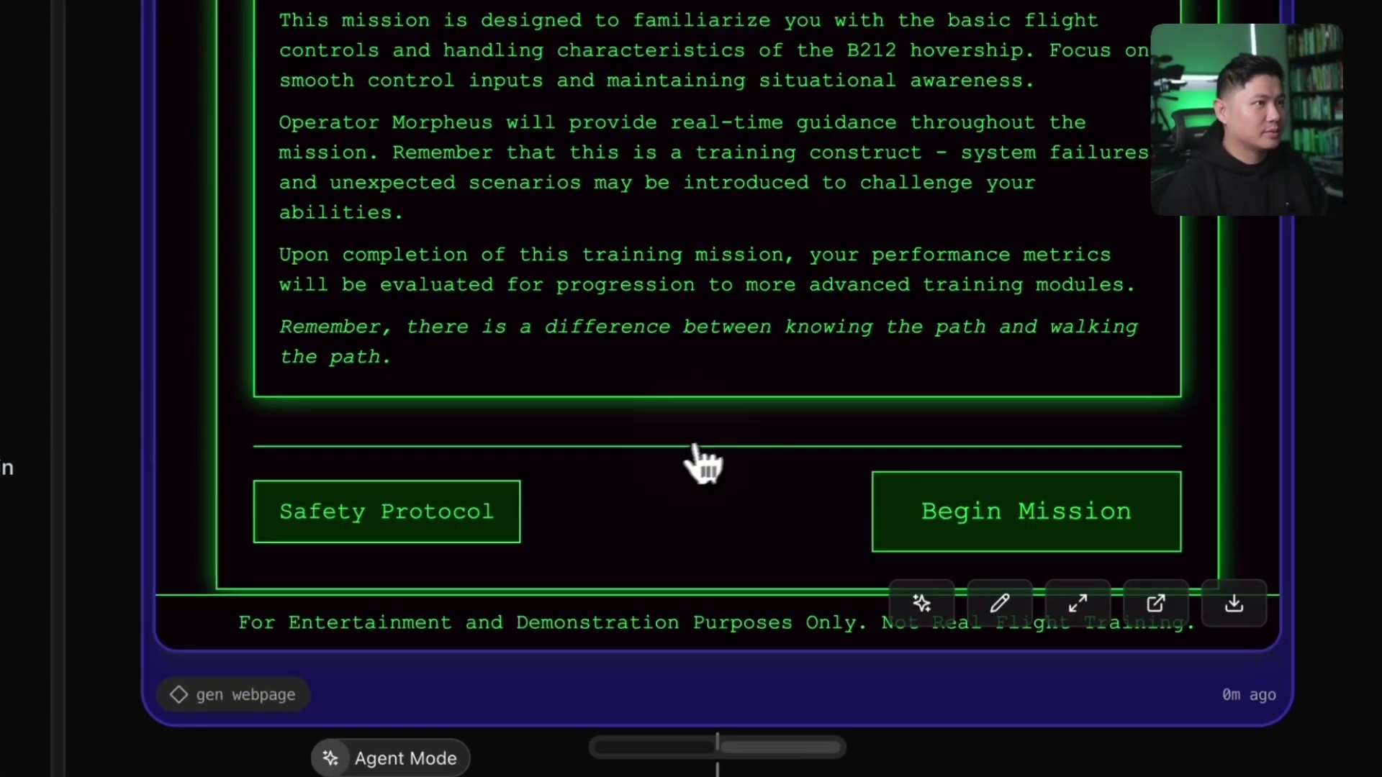
pyautogui.click(1000, 505)
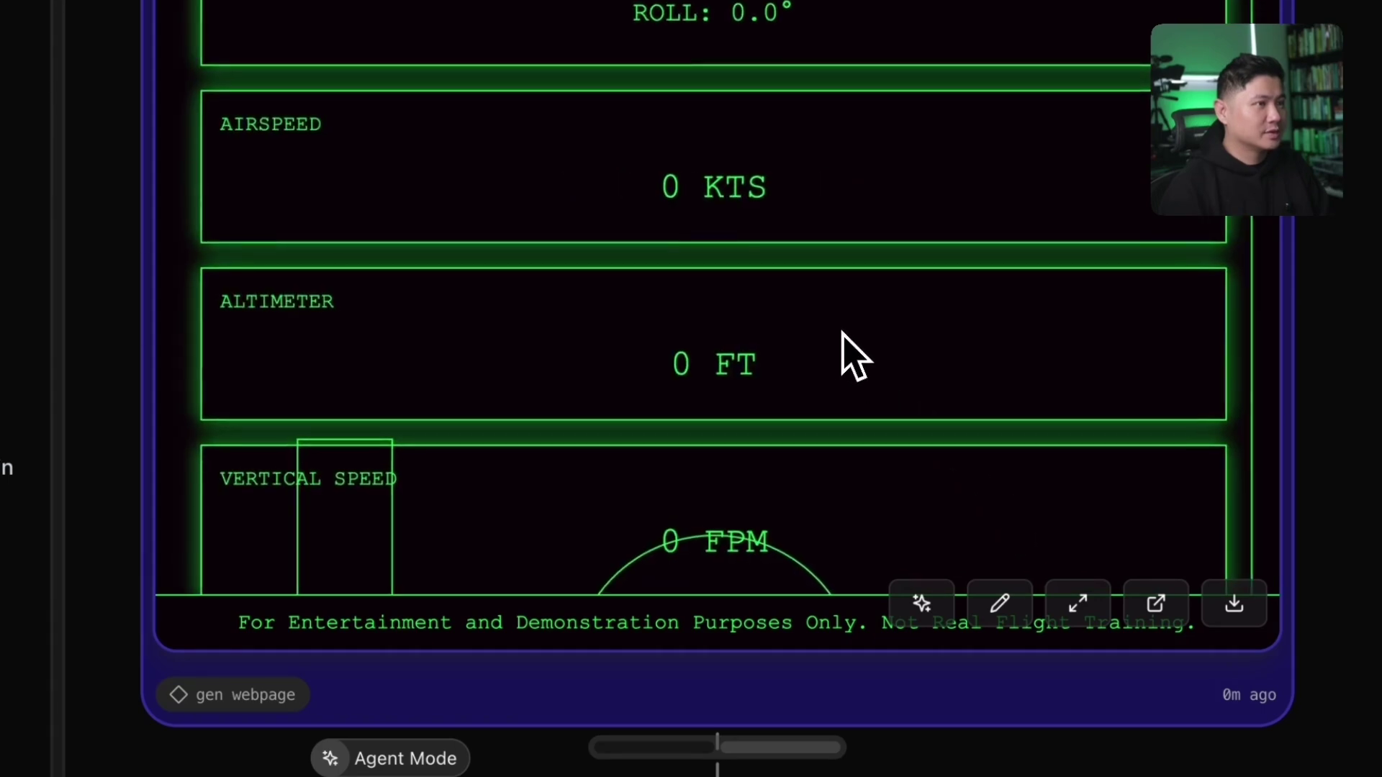
# Step: Scroll through the pre-flight cockpit session, exit it, and go back to the Main Construct menu
pyautogui.scroll(-1, 850, 355)
pyautogui.scroll(-4, 441, 448)
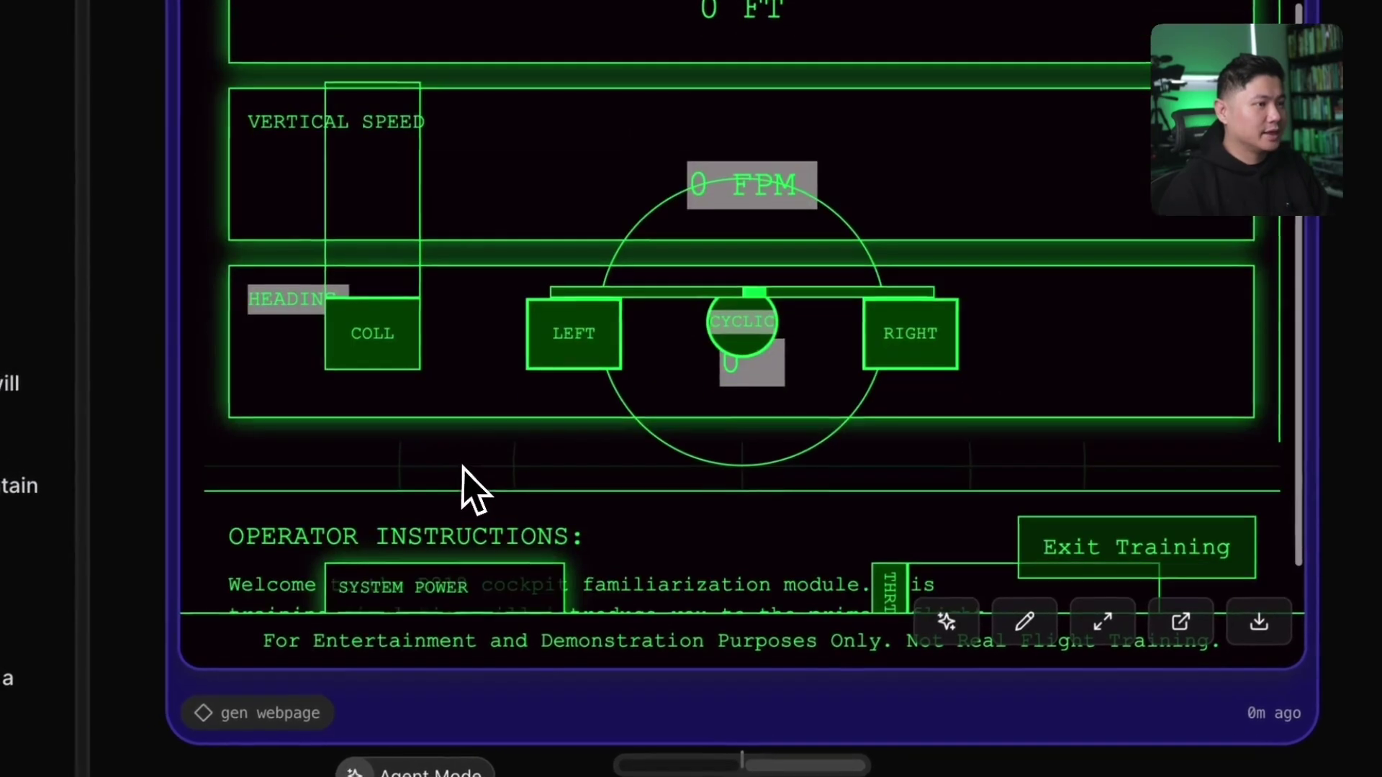
pyautogui.scroll(-2, 488, 374)
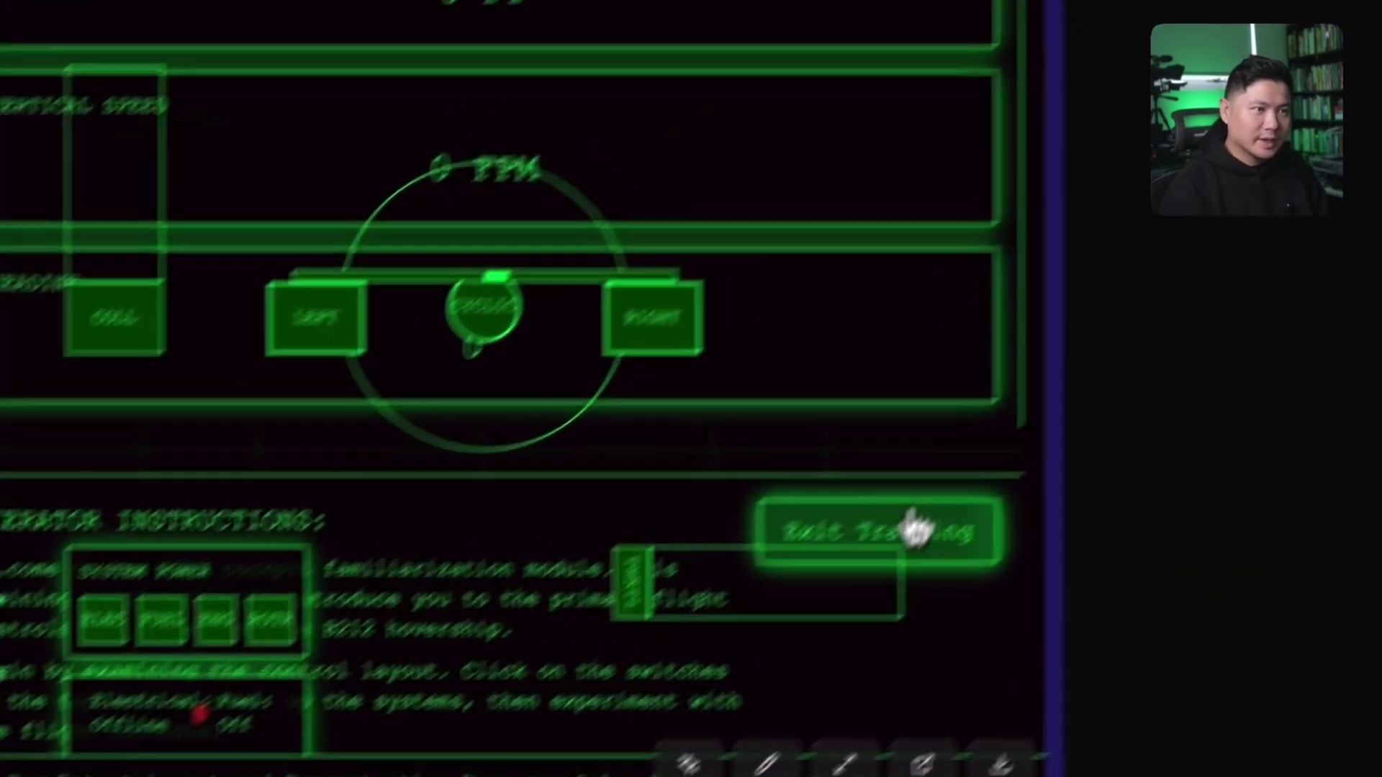
pyautogui.click(1187, 326)
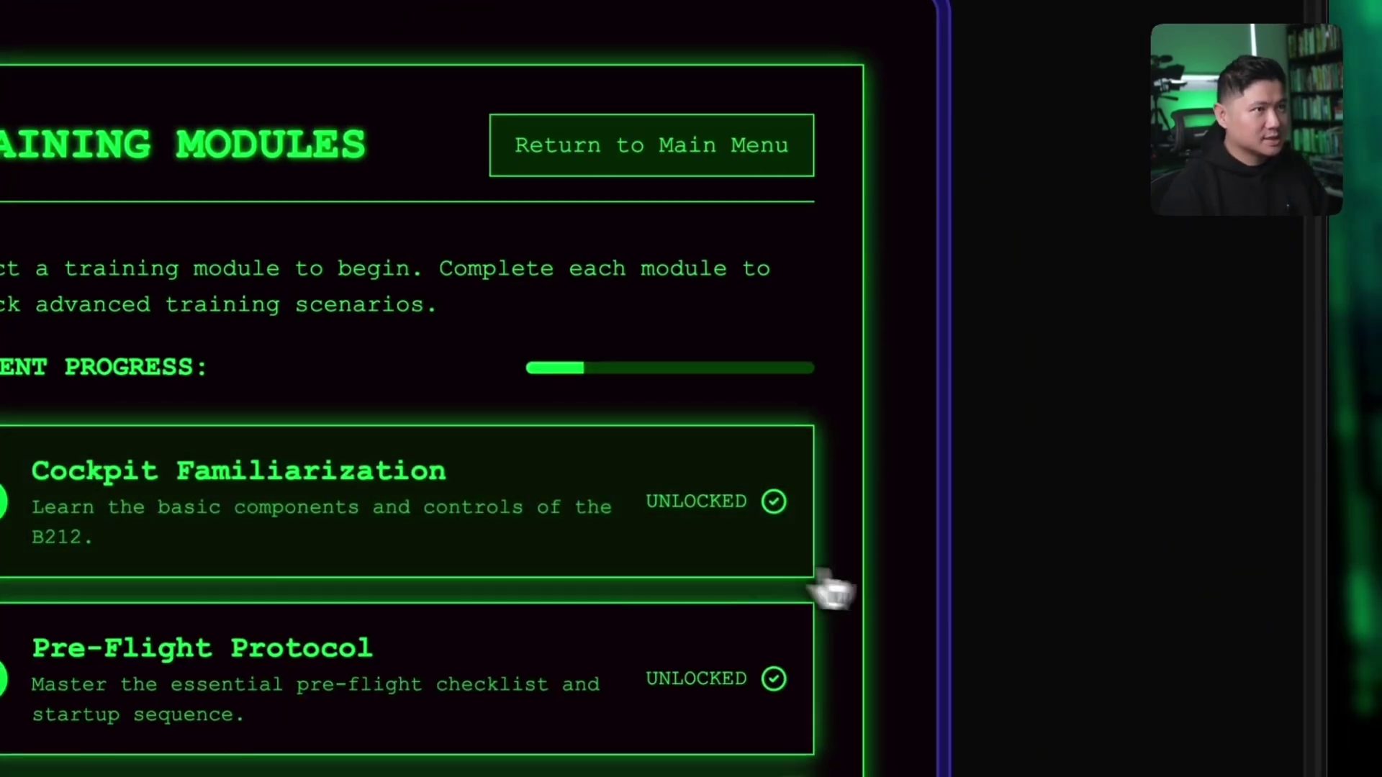
pyautogui.click(648, 185)
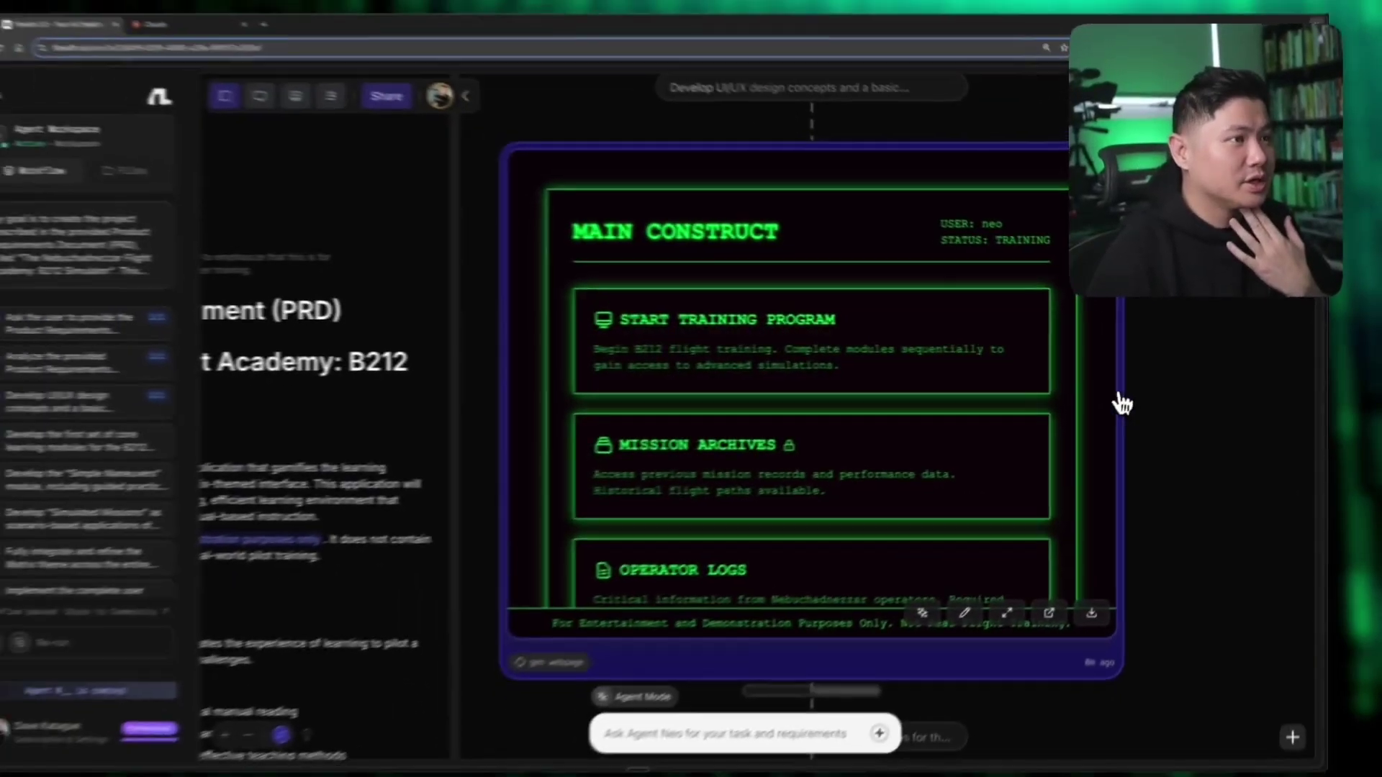
# Step: Scroll the Main Construct page, then highlight part of the academy title and clear the highlight
pyautogui.scroll(-3, 1116, 398)
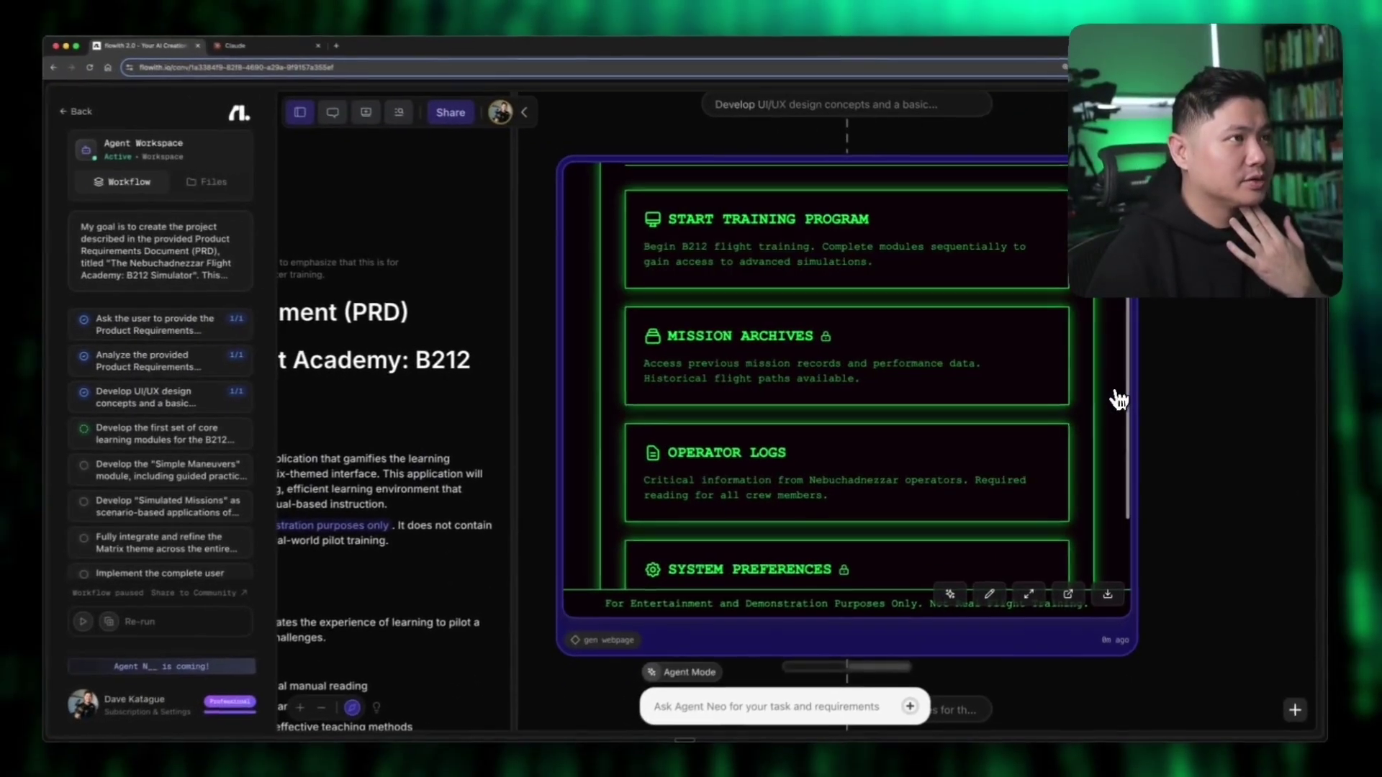
pyautogui.scroll(-3, 943, 381)
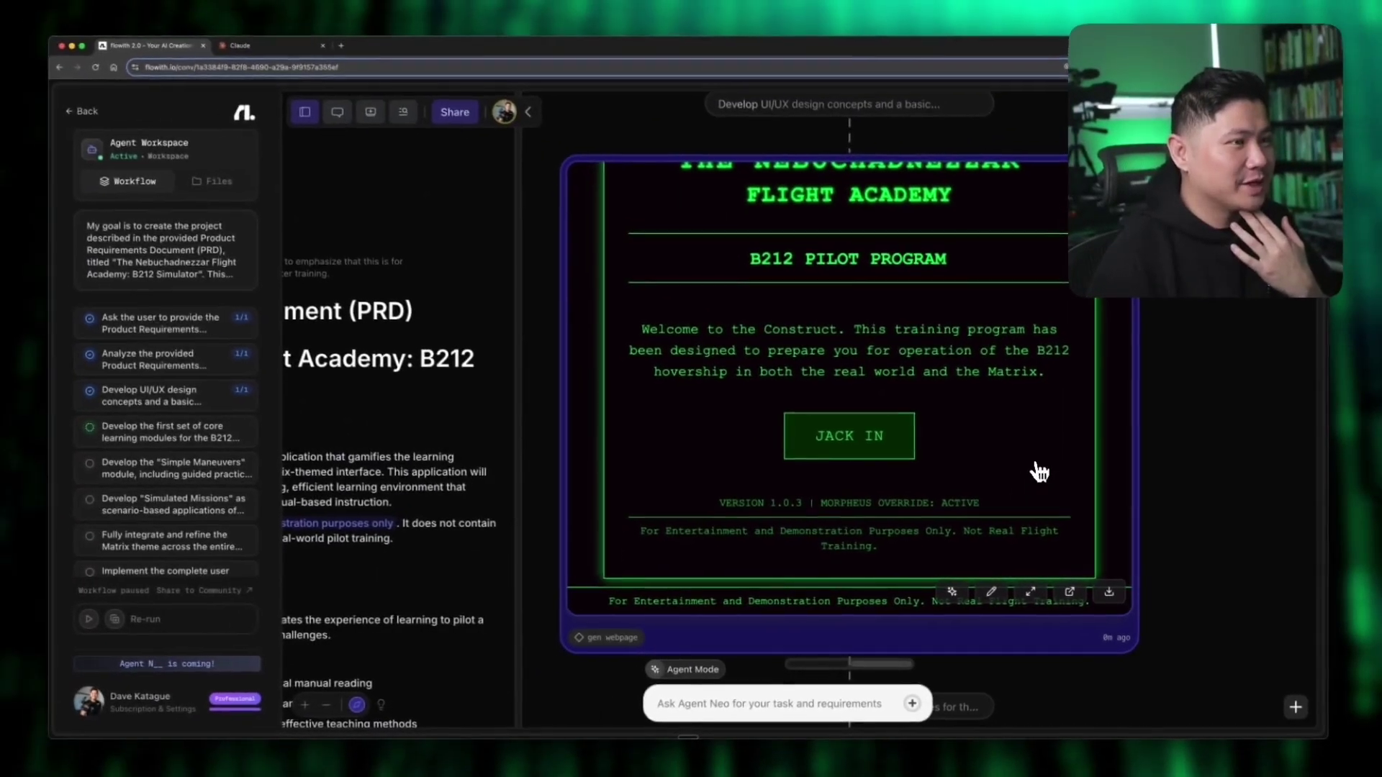
pyautogui.scroll(2, 889, 445)
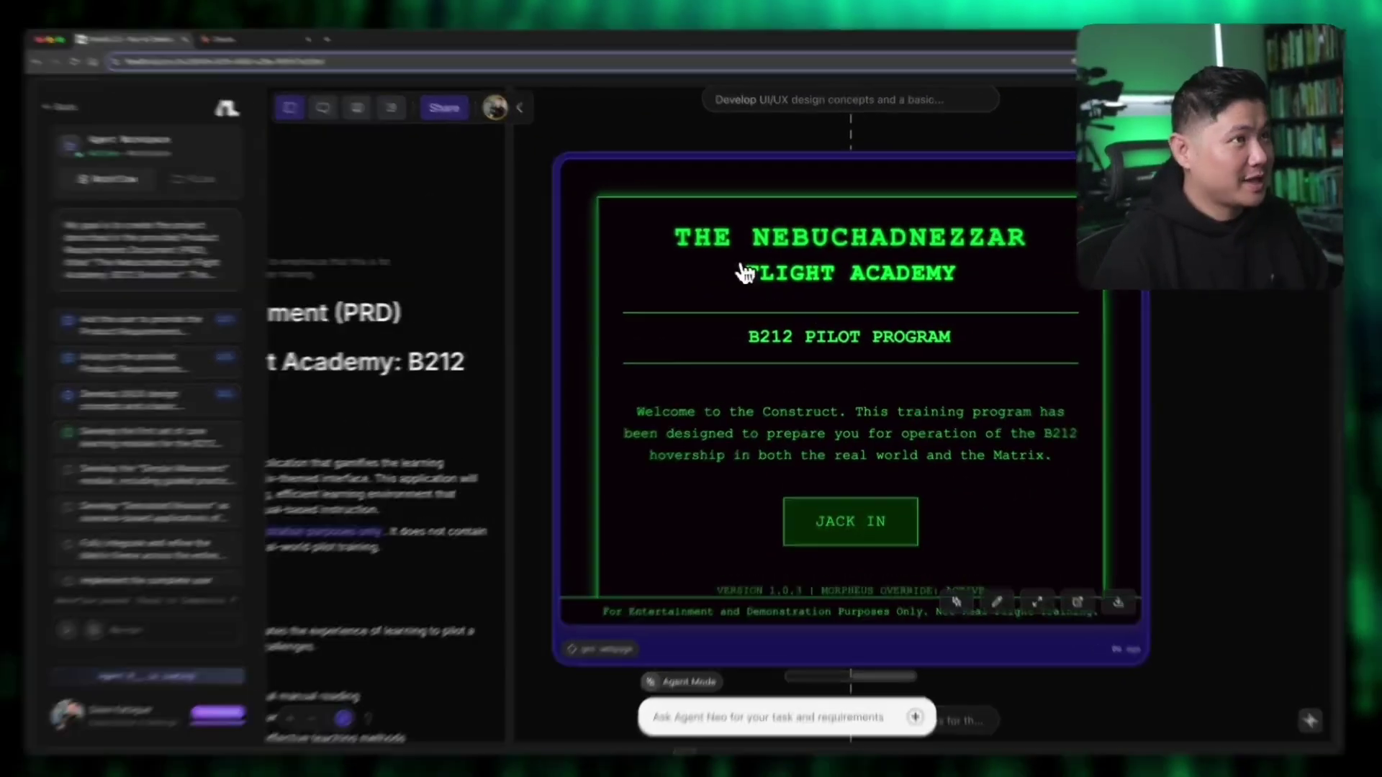
pyautogui.moveTo(680, 240); pyautogui.dragTo(786, 239)
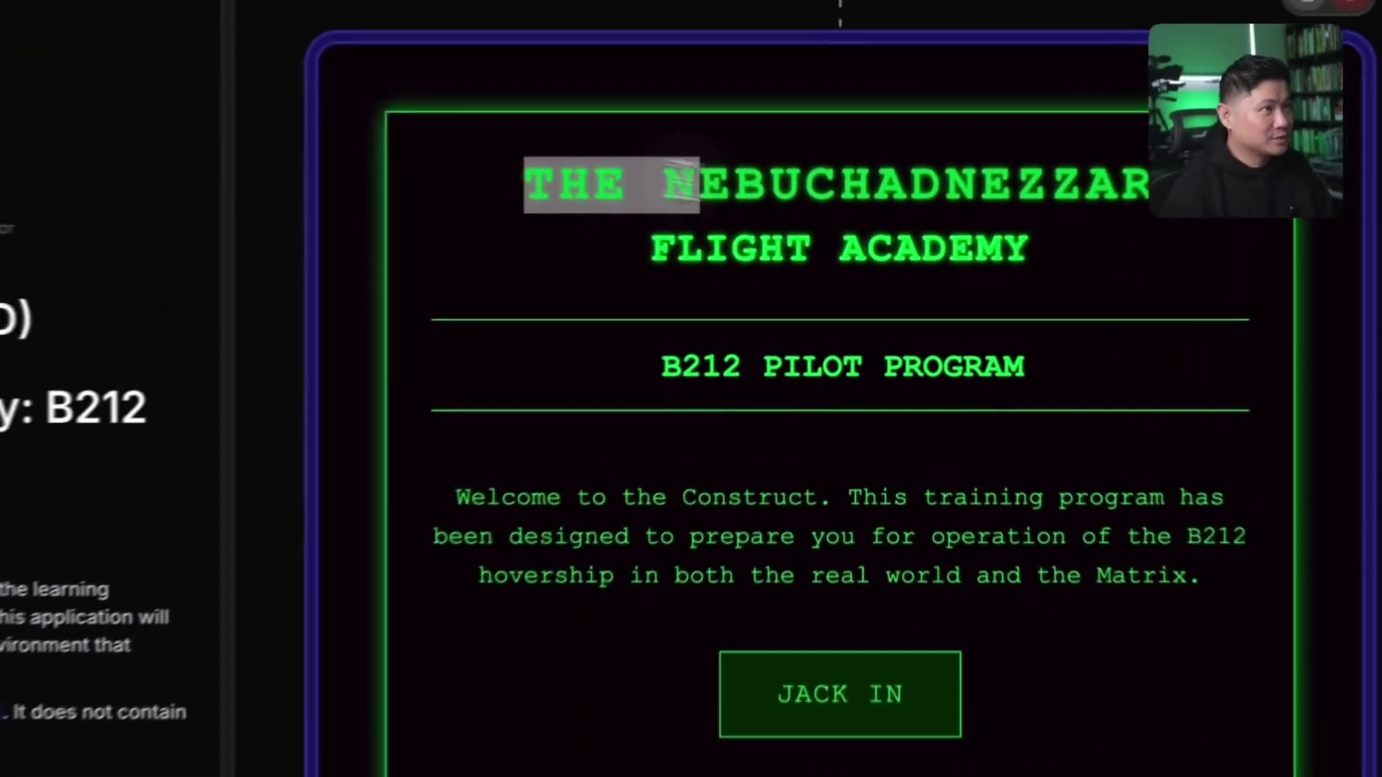
pyautogui.click(858, 268)
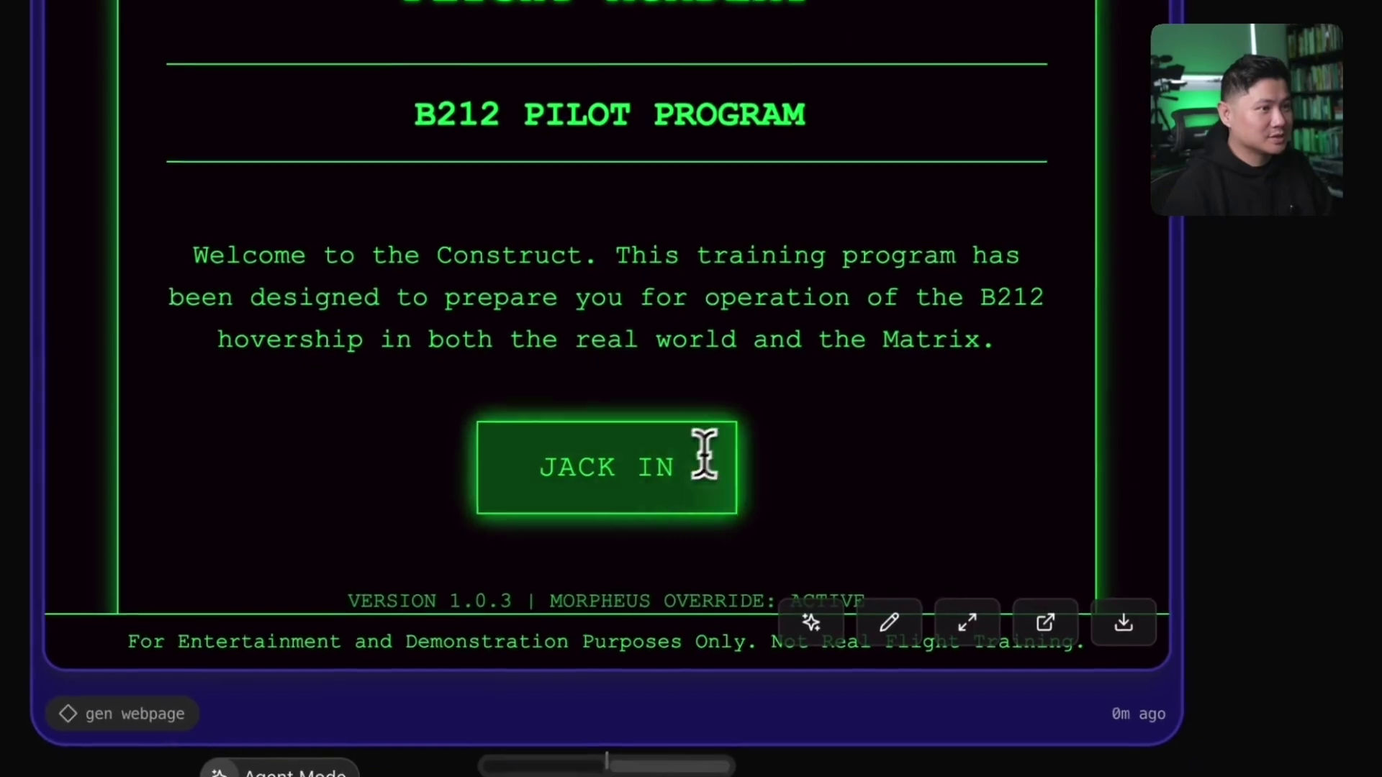
# Step: Continue to the Flight Controls Demonstration, then open and scroll through Mission Briefing
pyautogui.scroll(-2, 945, 706)
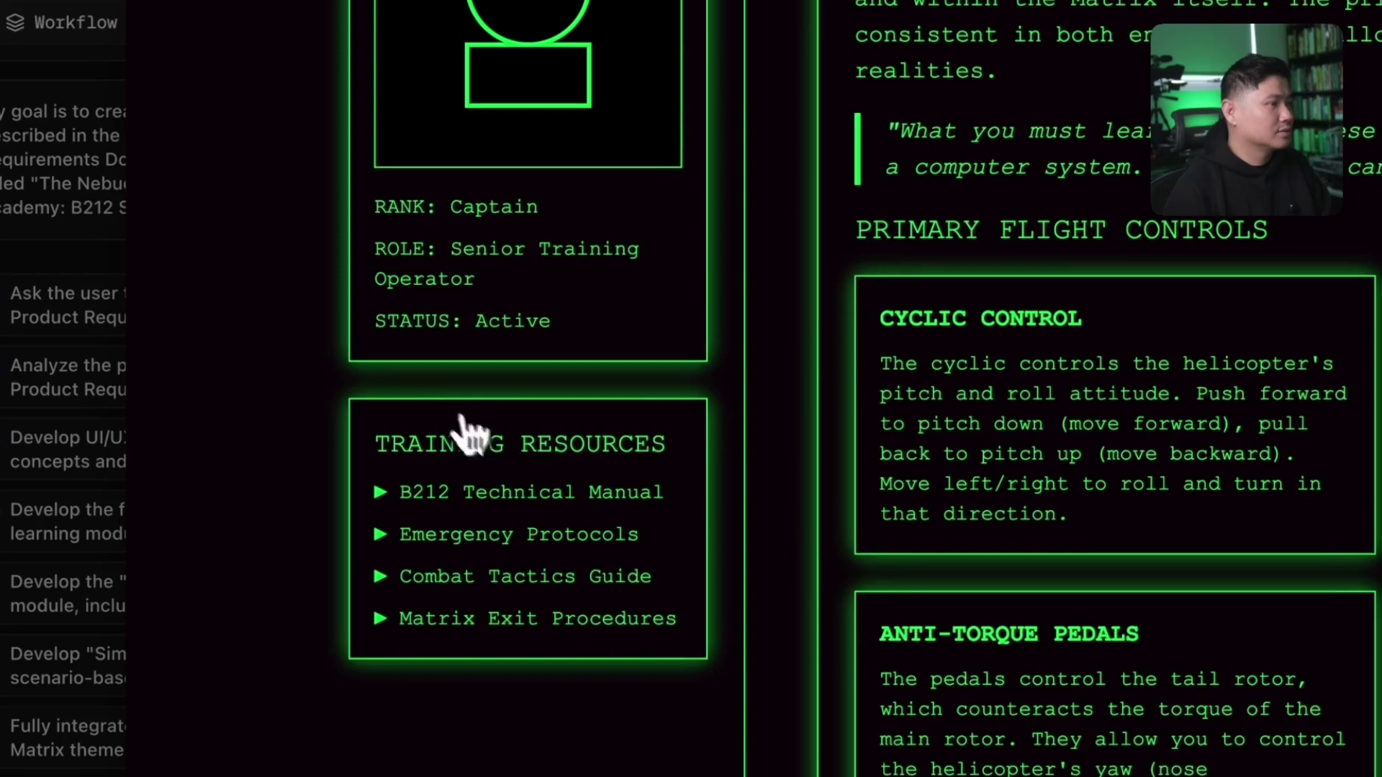
pyautogui.scroll(-8, 856, 583)
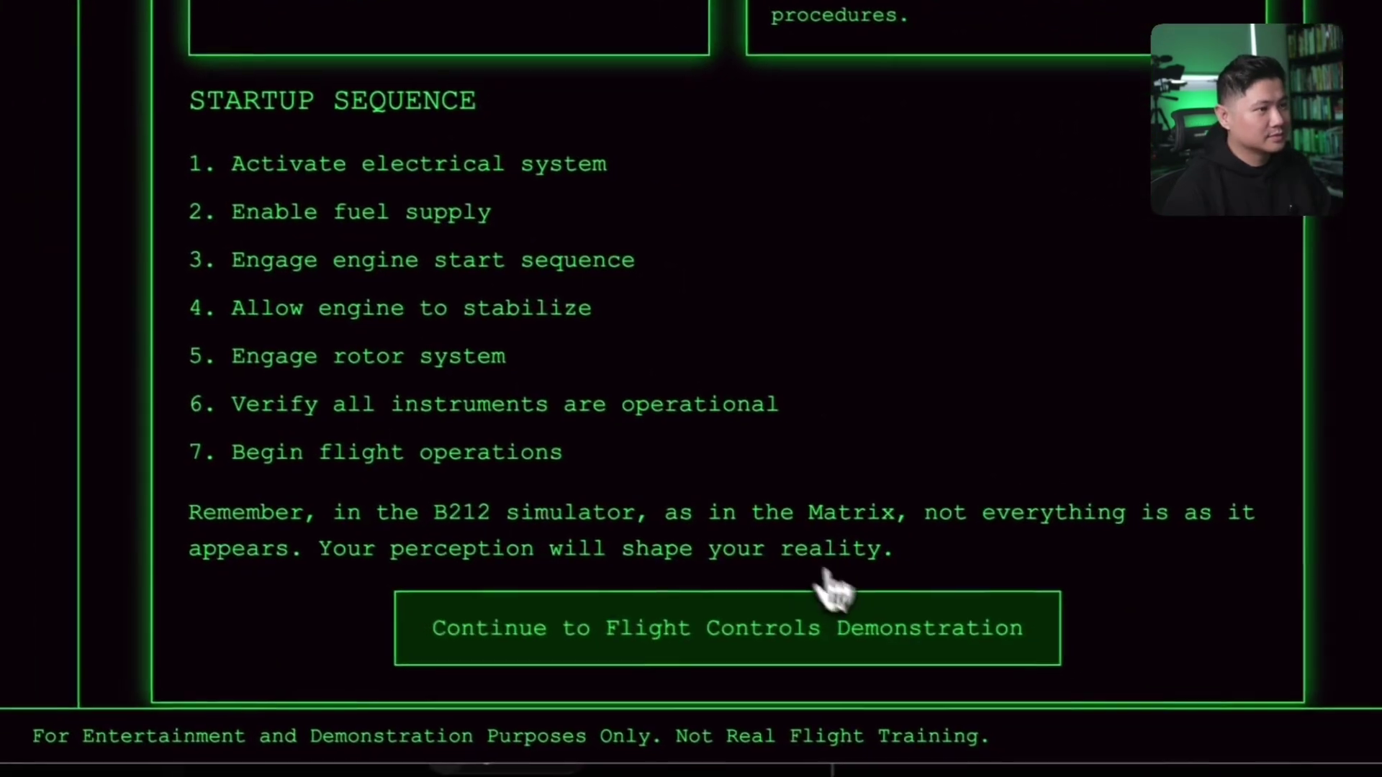
pyautogui.click(857, 651)
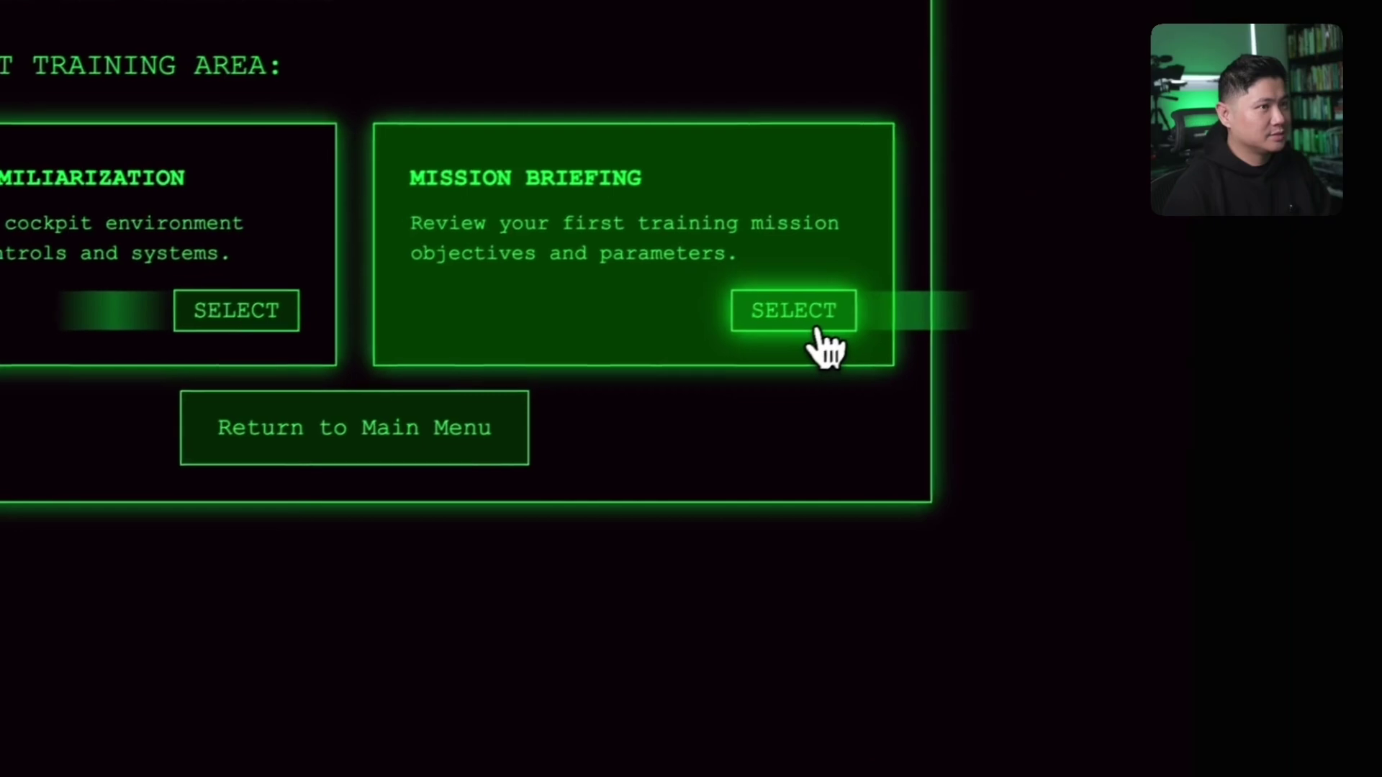
pyautogui.click(816, 329)
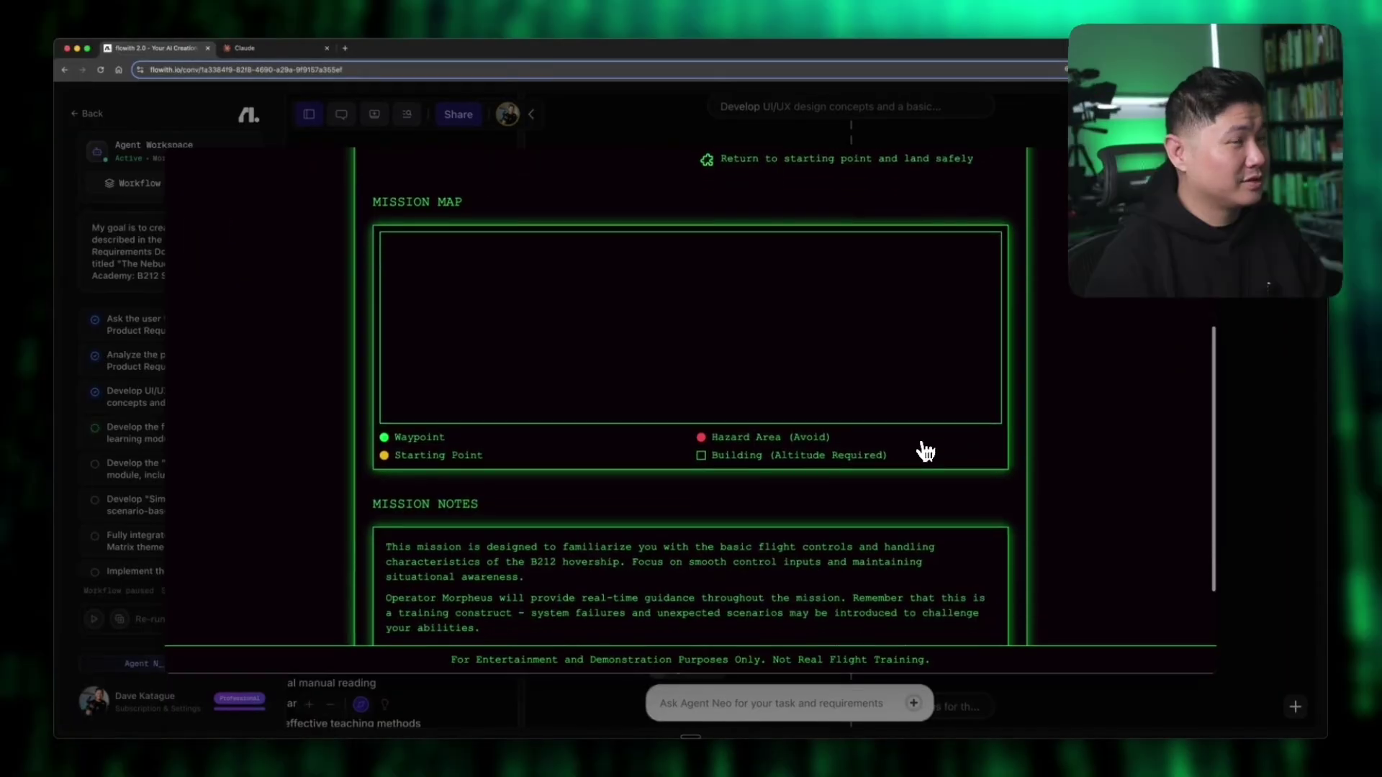
pyautogui.scroll(-3, 925, 451)
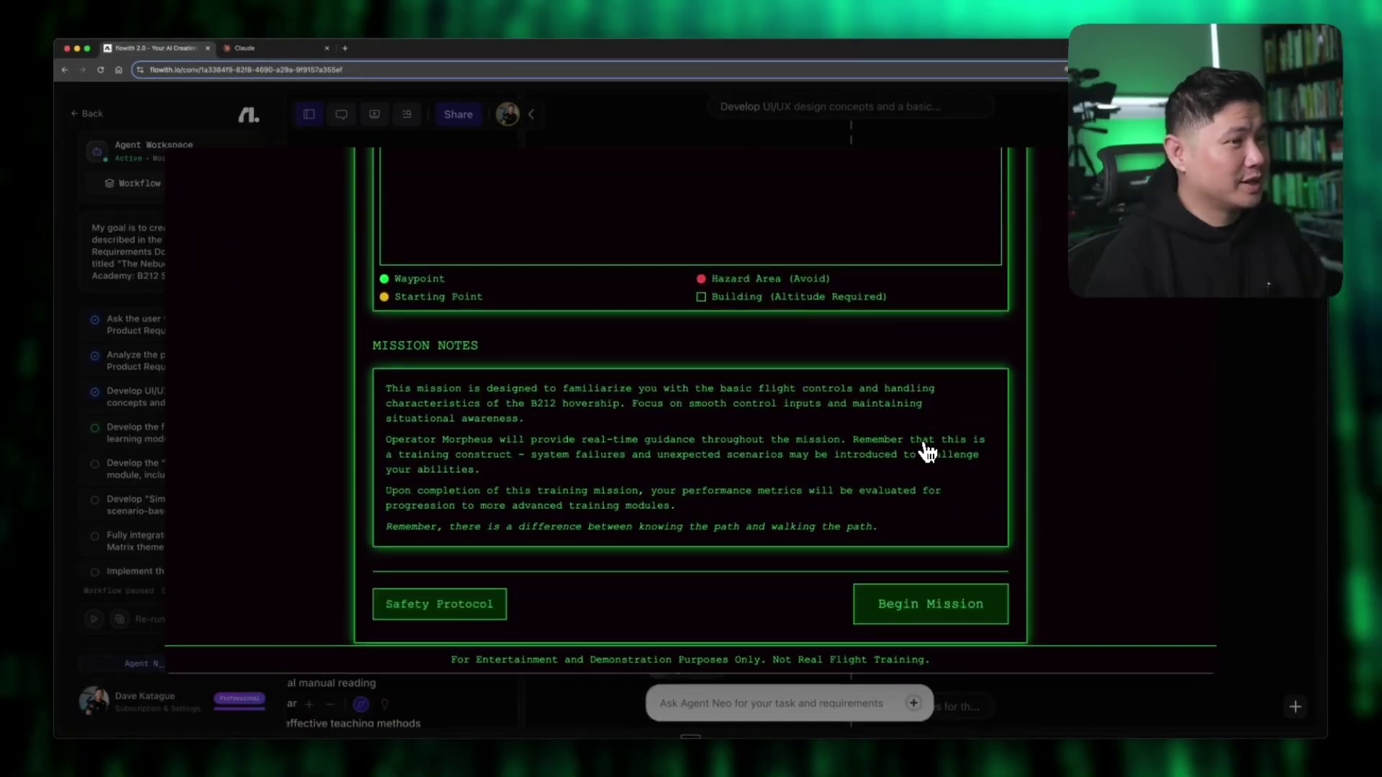
pyautogui.scroll(5, 928, 451)
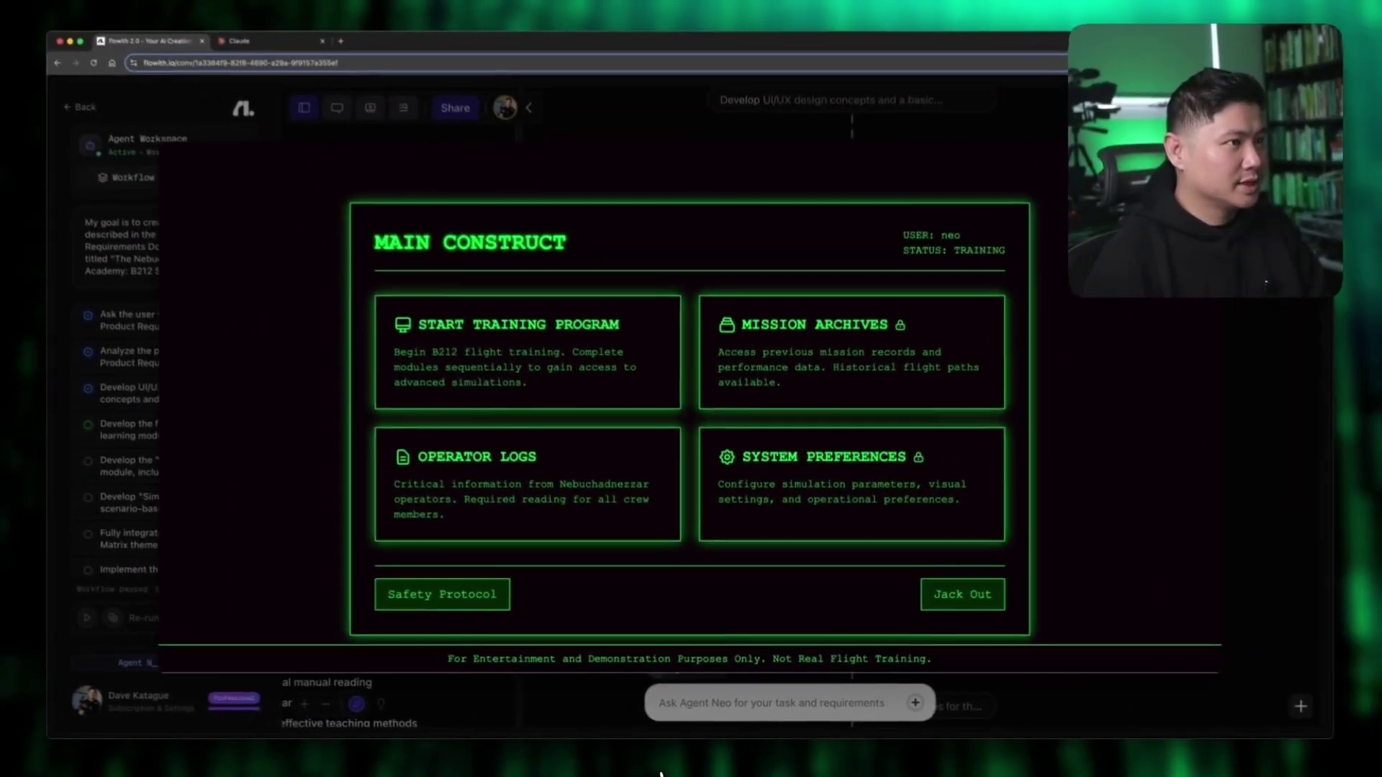
pyautogui.click(781, 493)
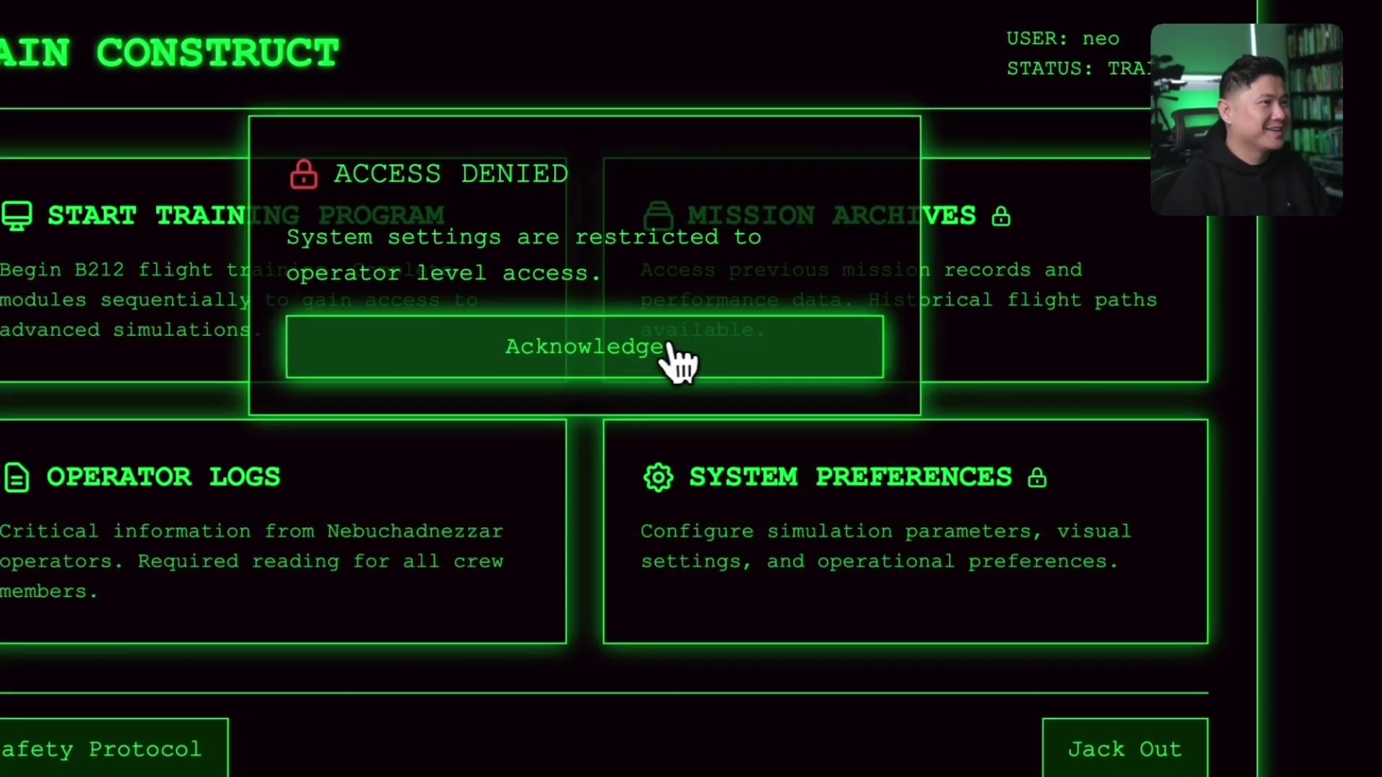
pyautogui.click(676, 360)
pyautogui.click(929, 288)
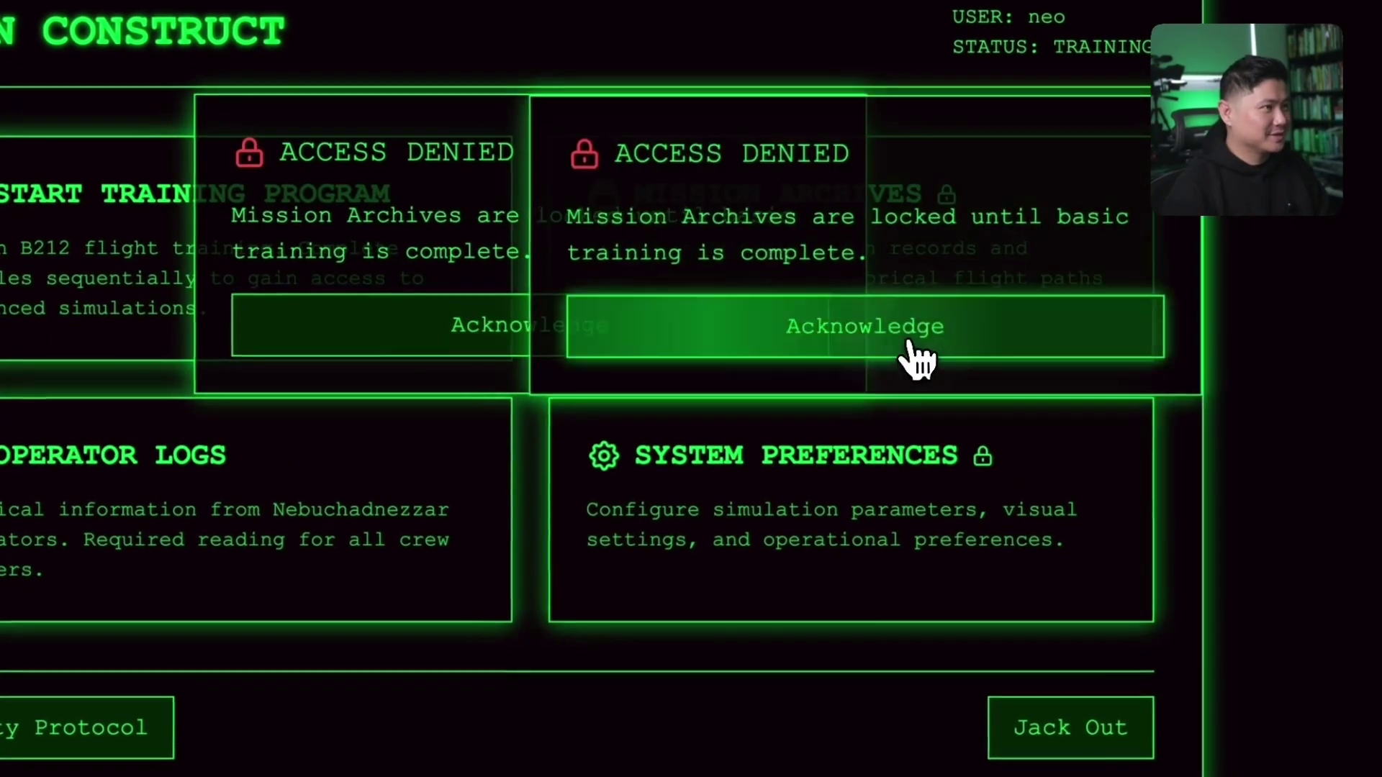
pyautogui.click(632, 345)
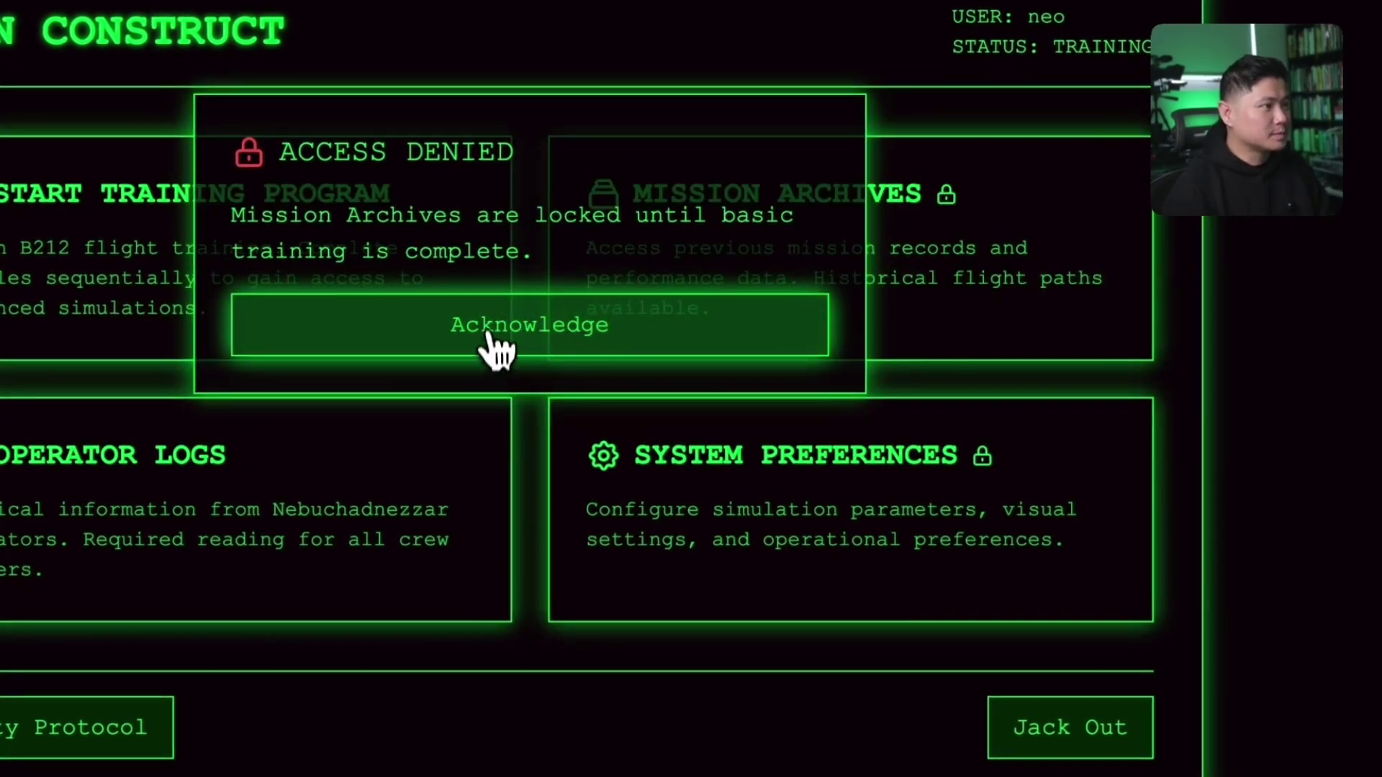
pyautogui.click(417, 318)
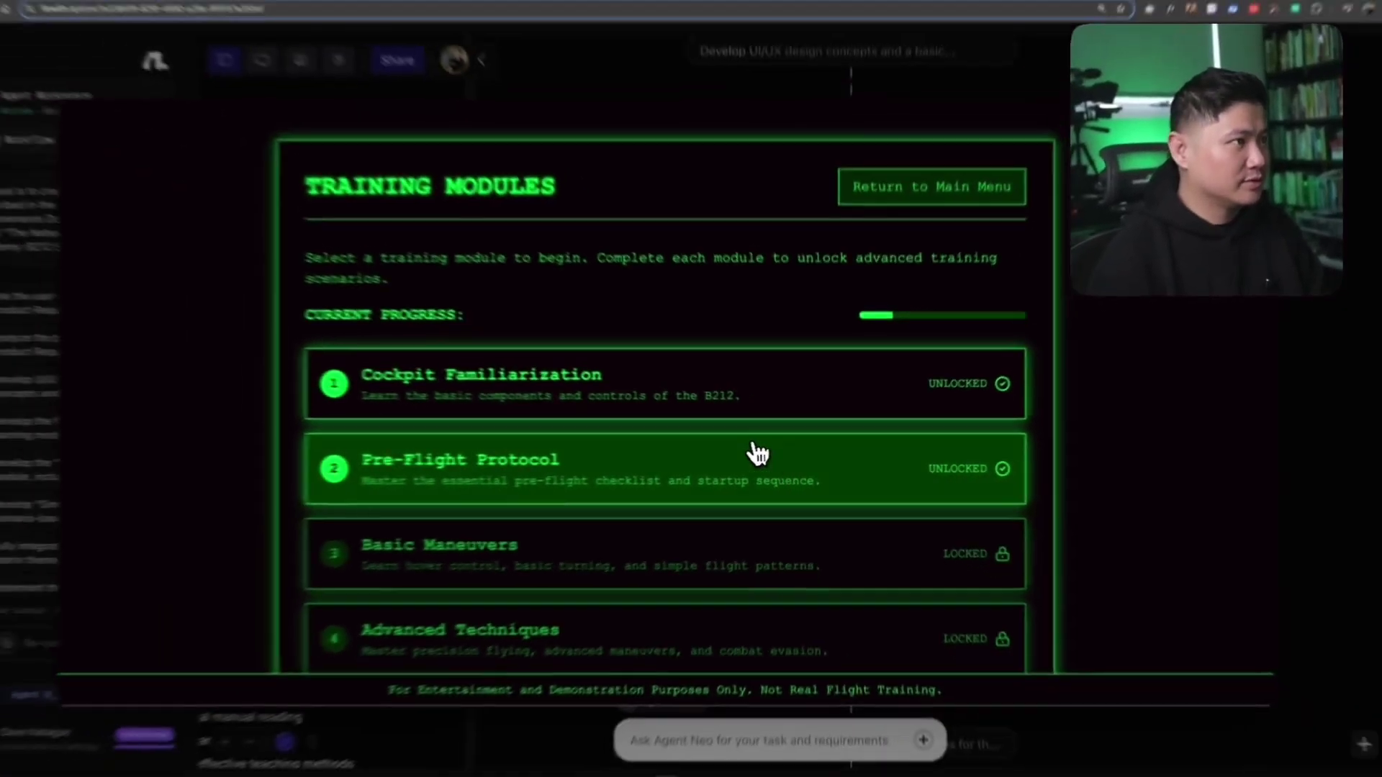
pyautogui.scroll(-3, 709, 468)
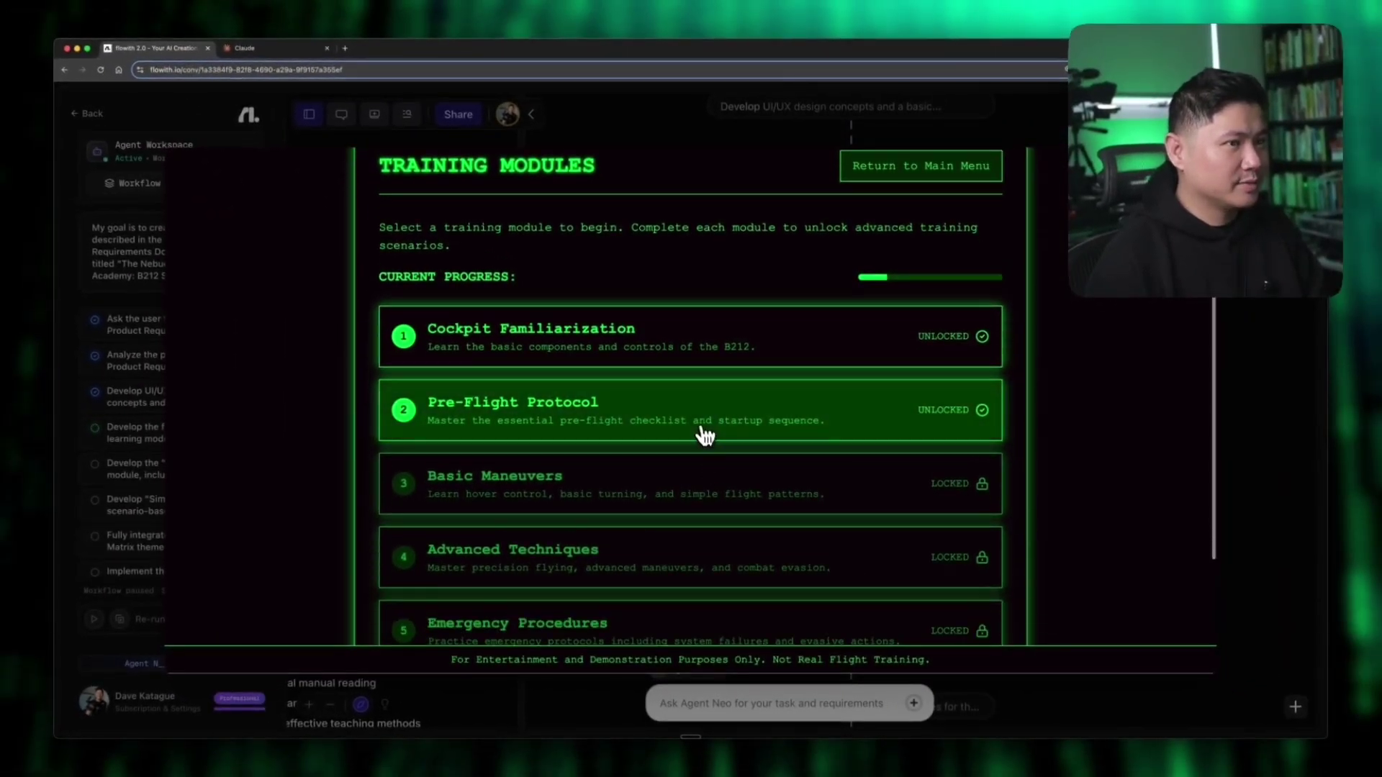
pyautogui.scroll(-1, 632, 510)
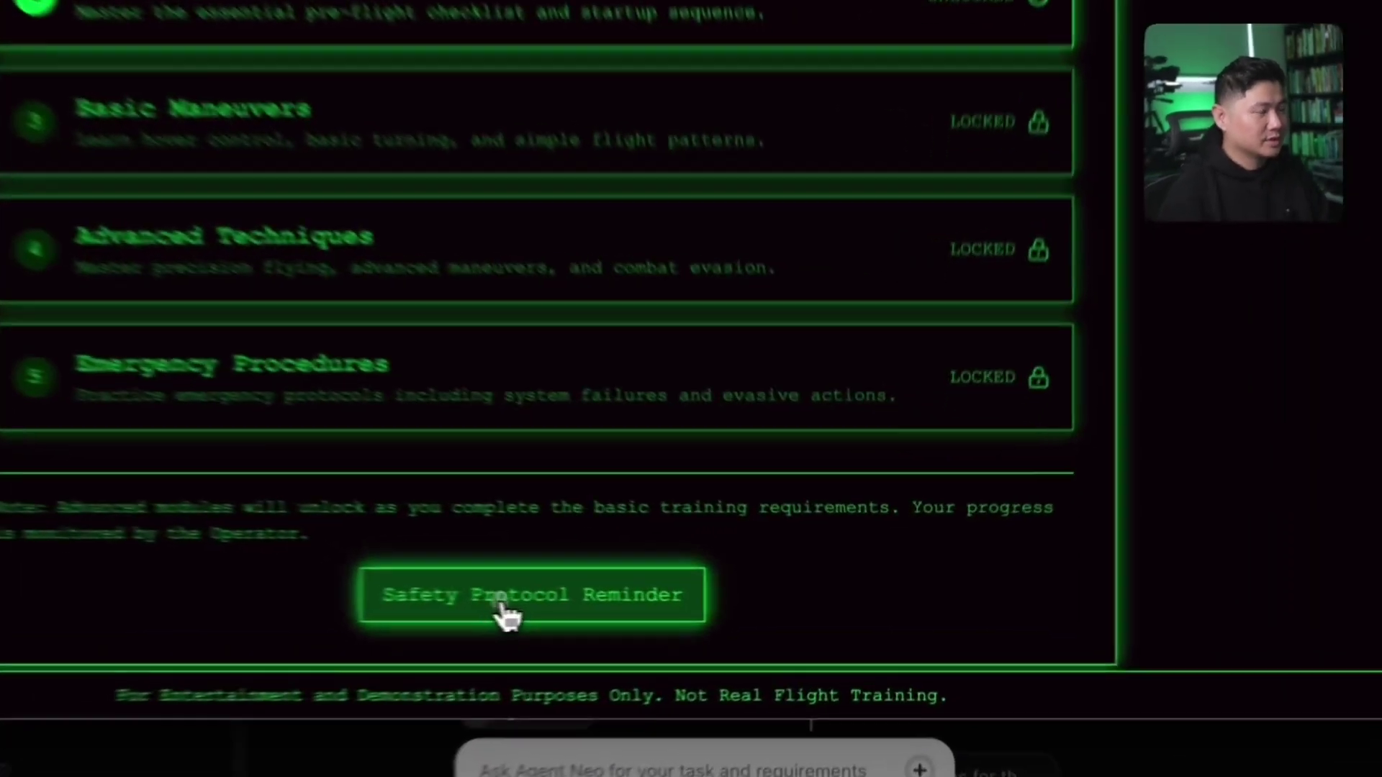
pyautogui.click(675, 605)
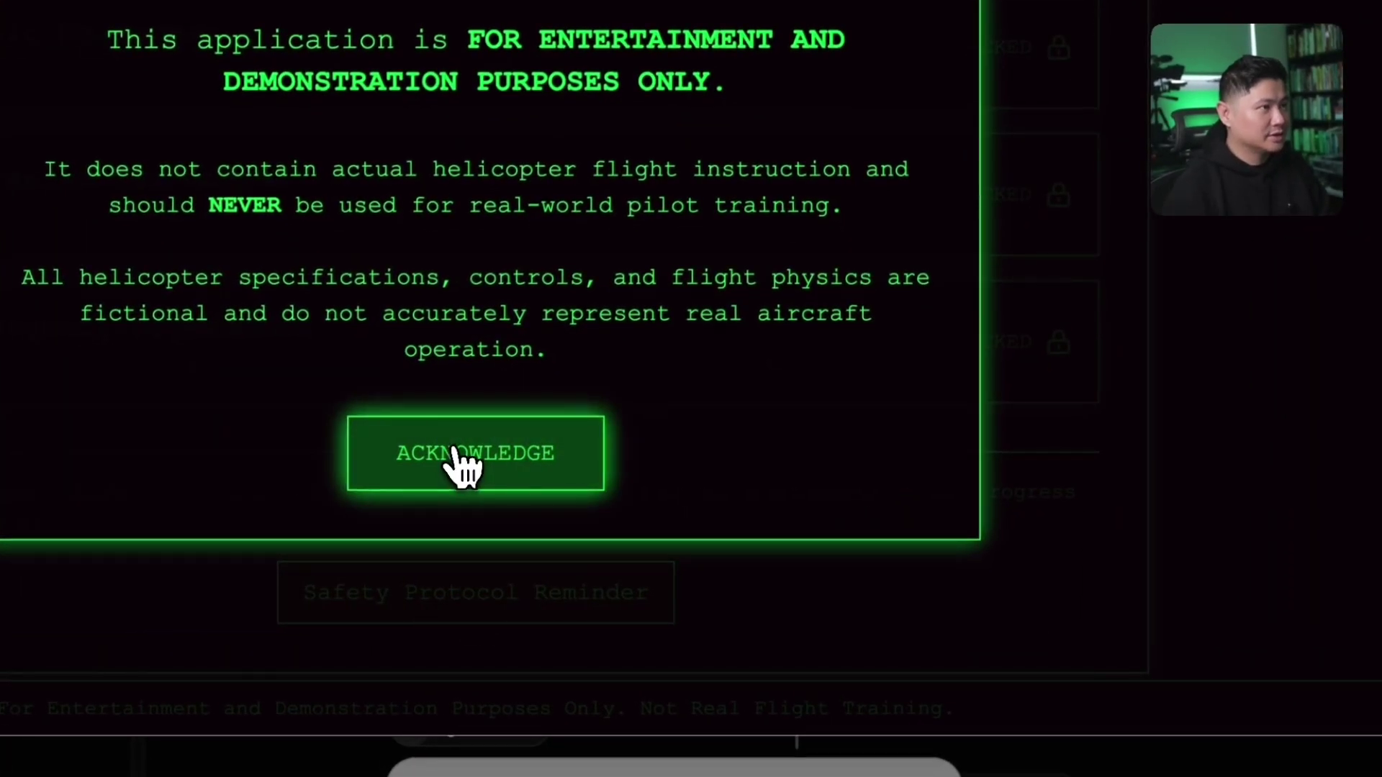
pyautogui.click(461, 468)
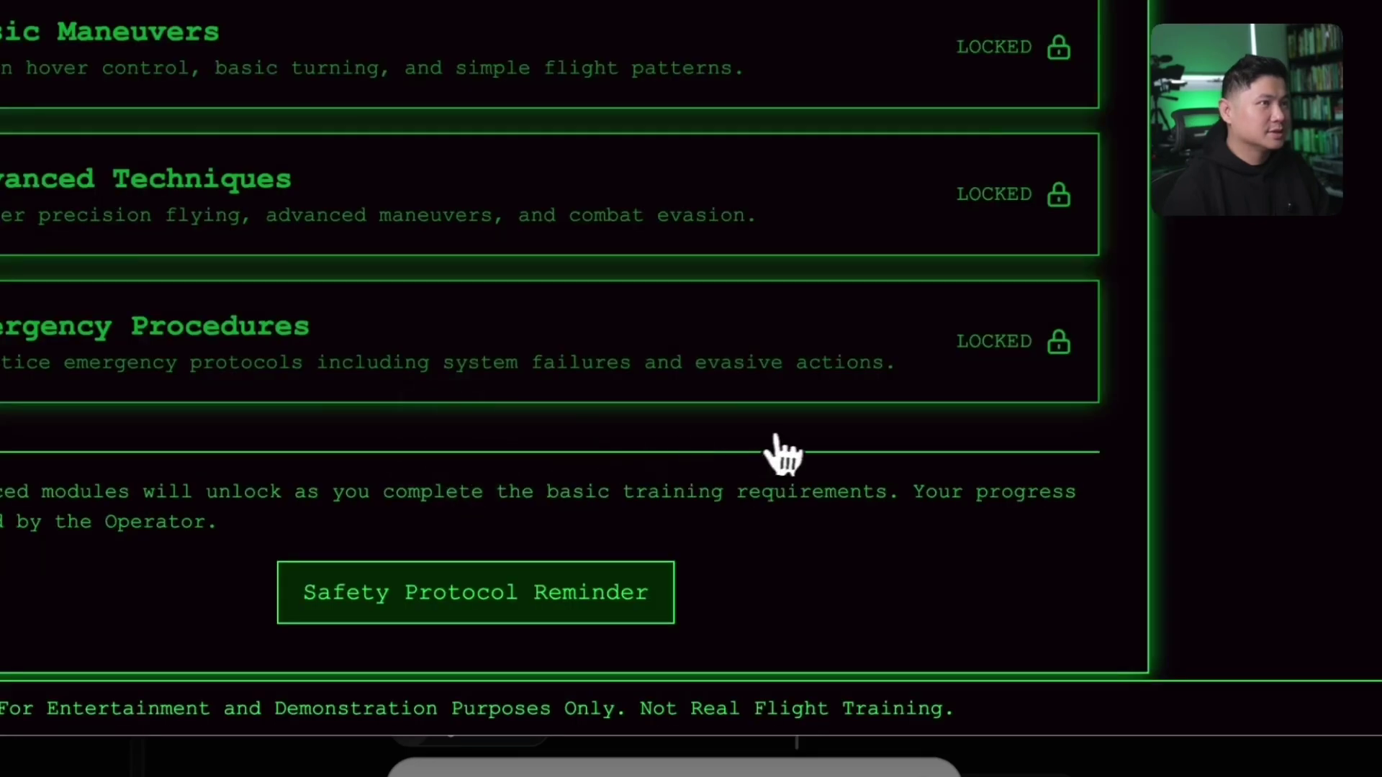
pyautogui.scroll(-1, 796, 453)
pyautogui.scroll(6, 796, 453)
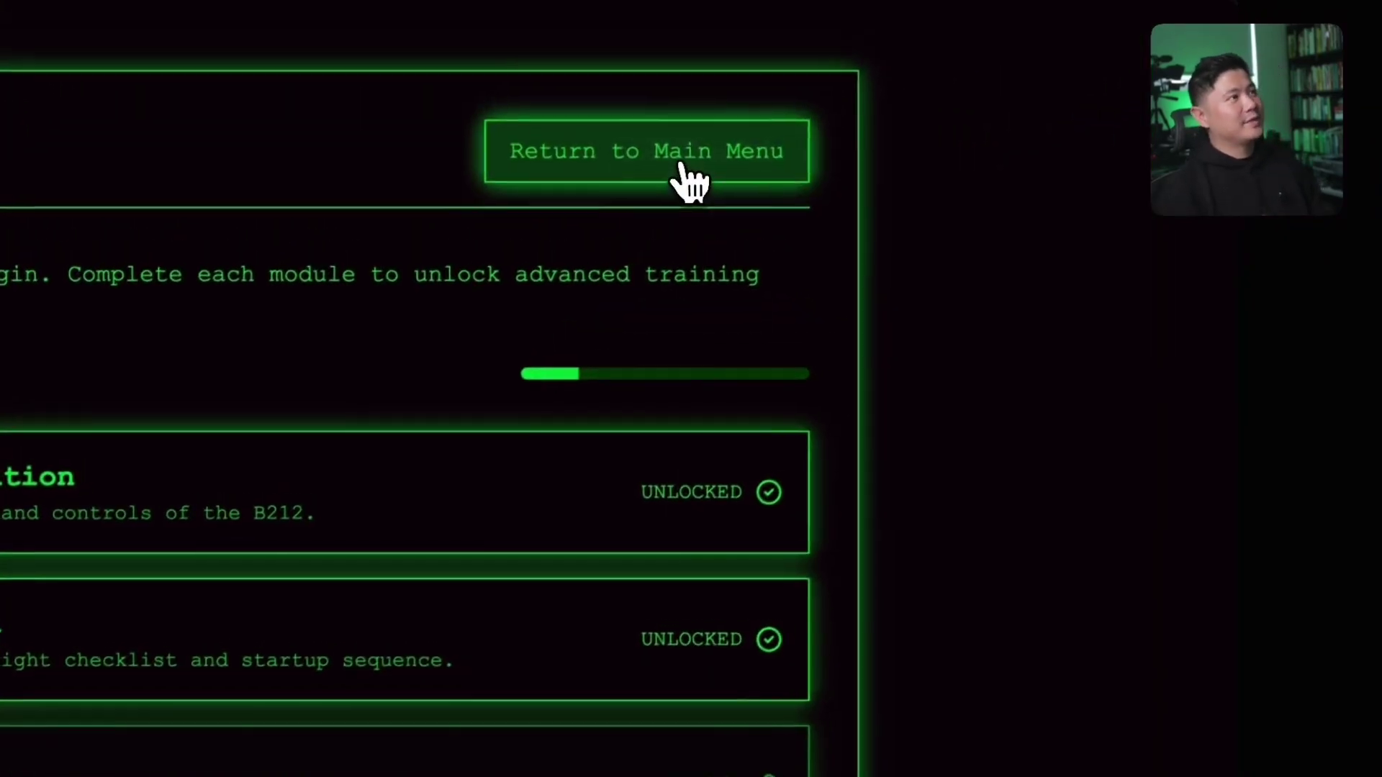
pyautogui.click(680, 164)
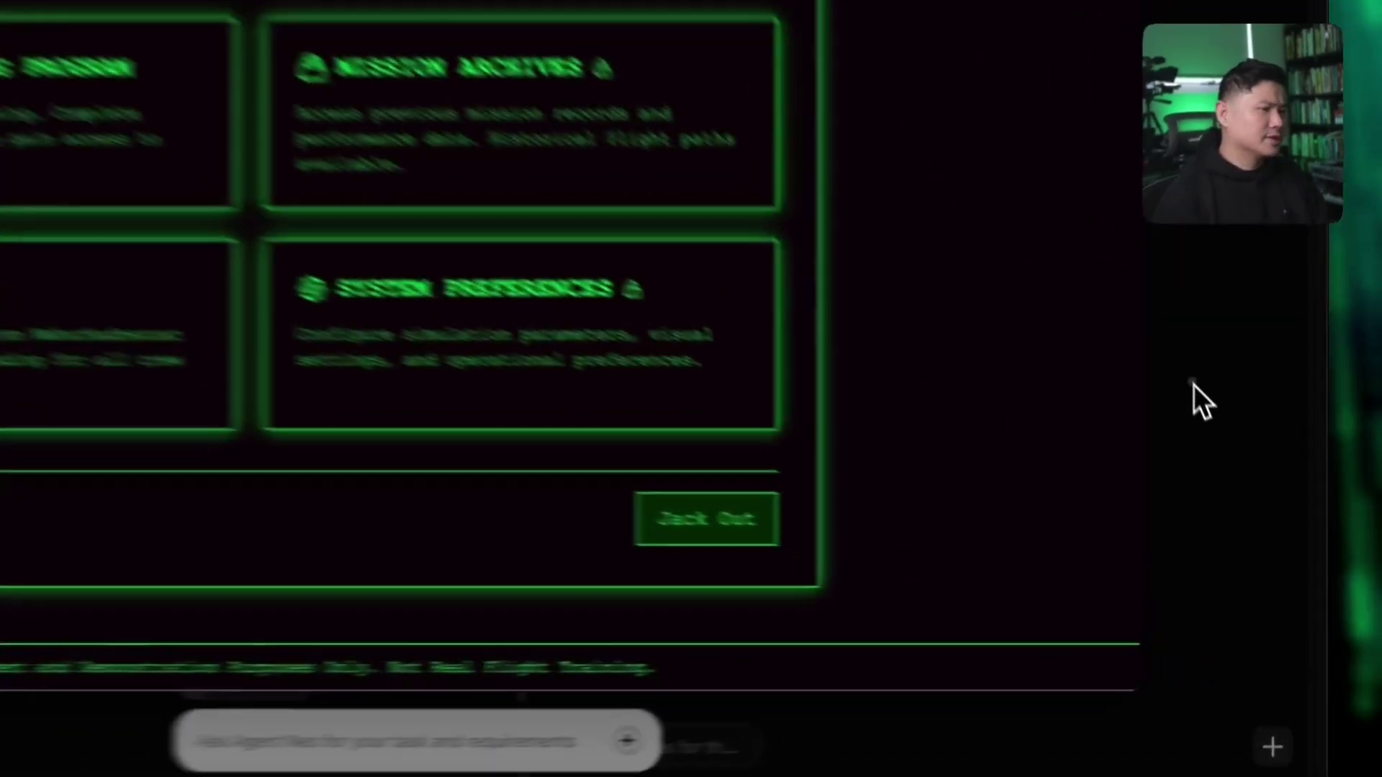
# Step: Exit the full-screen B212 app preview and scroll to the new Agent Neo node
pyautogui.press('Escape')
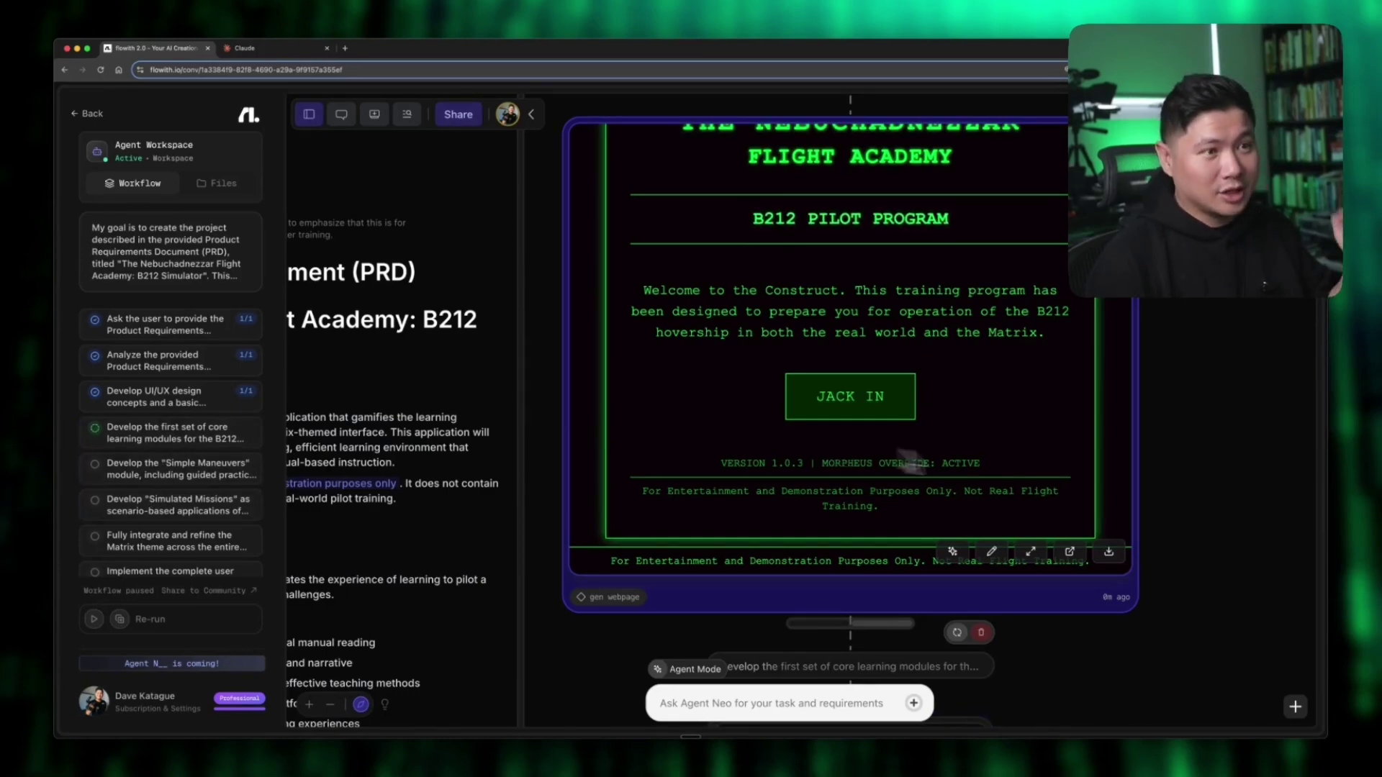
pyautogui.scroll(2, 1022, 421)
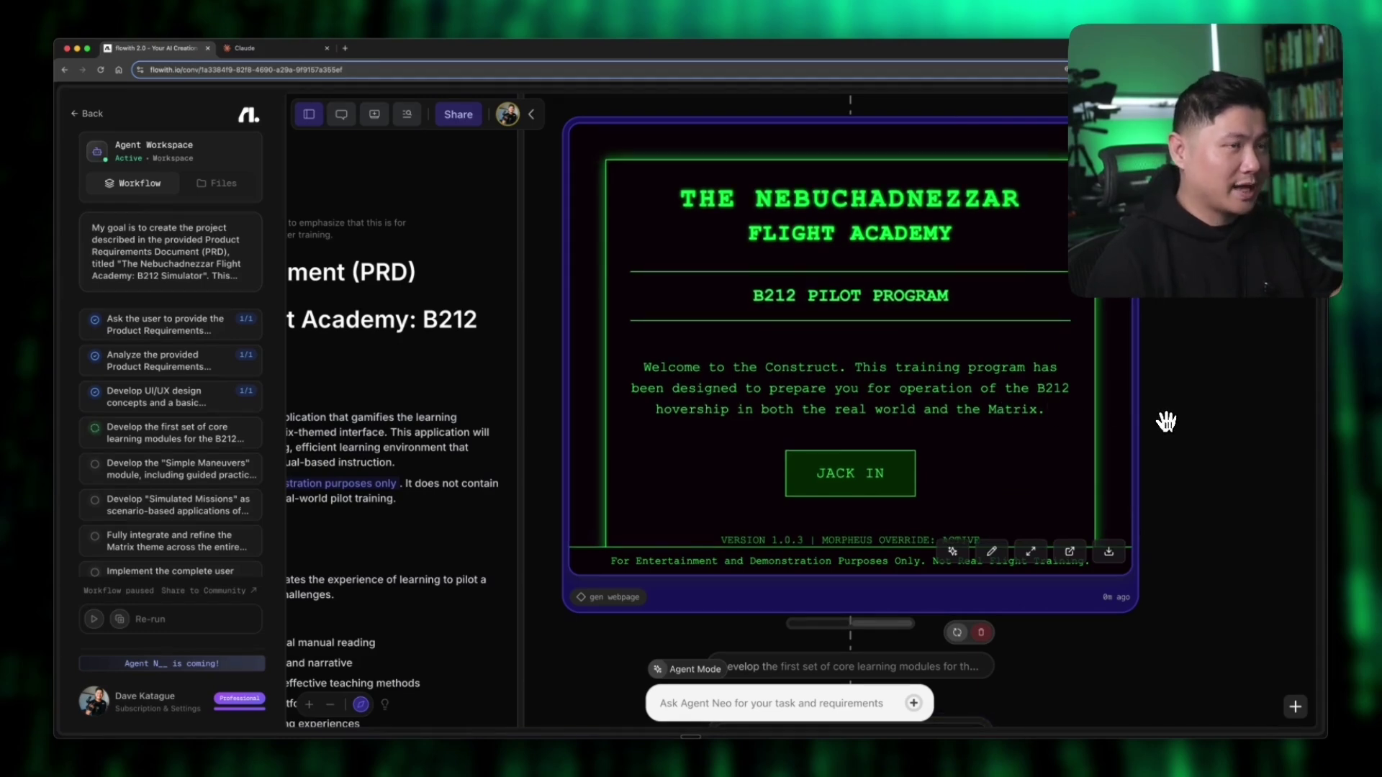
pyautogui.scroll(-1, 1166, 422)
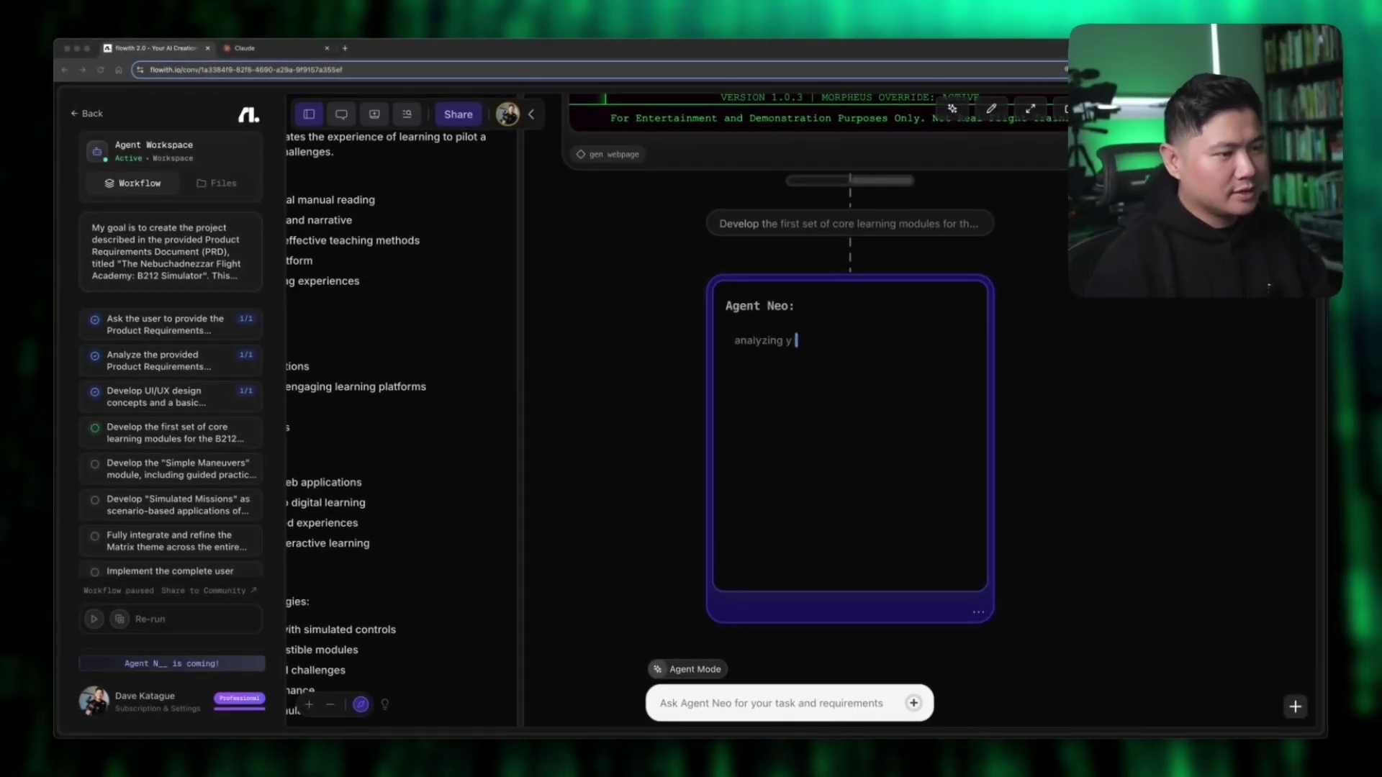
# Step: Close the first wireframe helicopter image, reposition Background.png, and play the helicopter orbit .mp4
pyautogui.moveTo(536, 774); pyautogui.dragTo(304, 175)
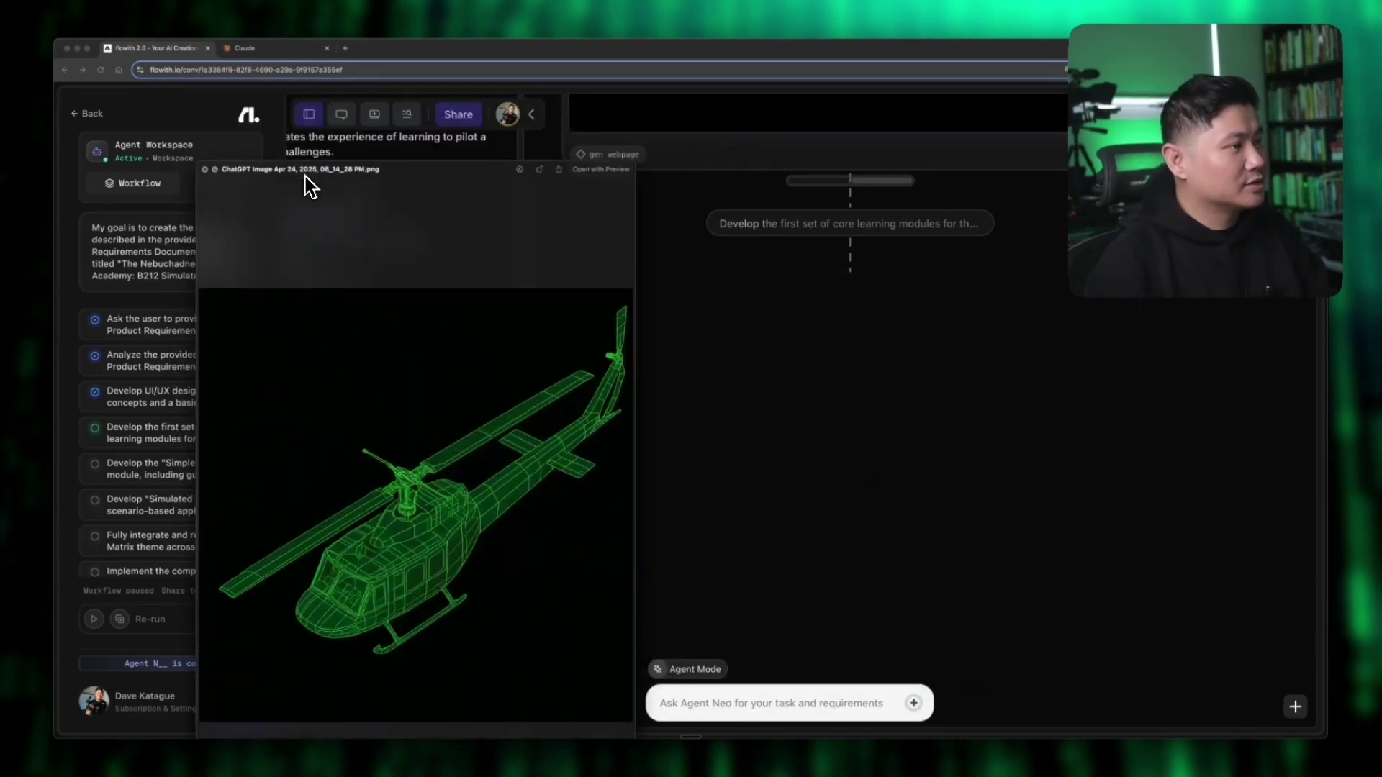
pyautogui.press('super+w')
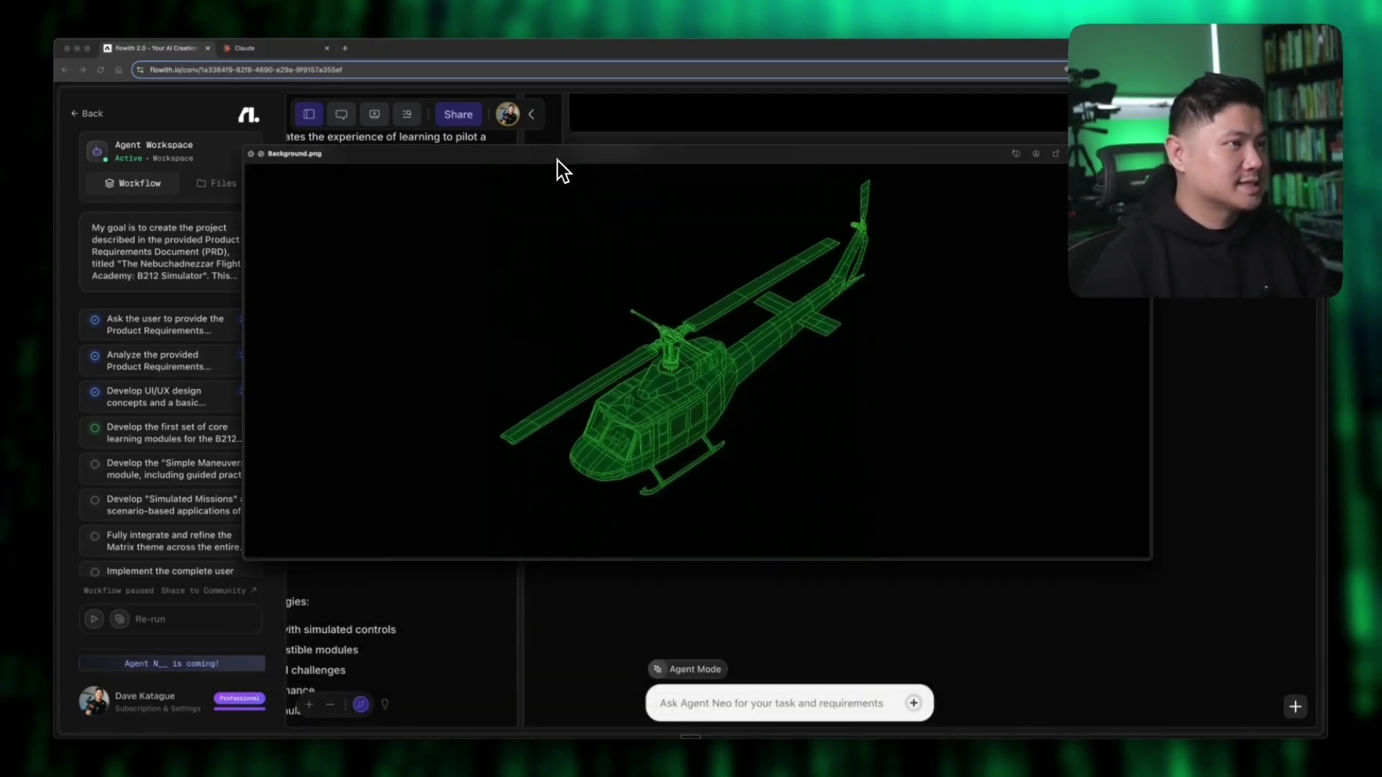
pyautogui.moveTo(545, 107); pyautogui.dragTo(556, 178)
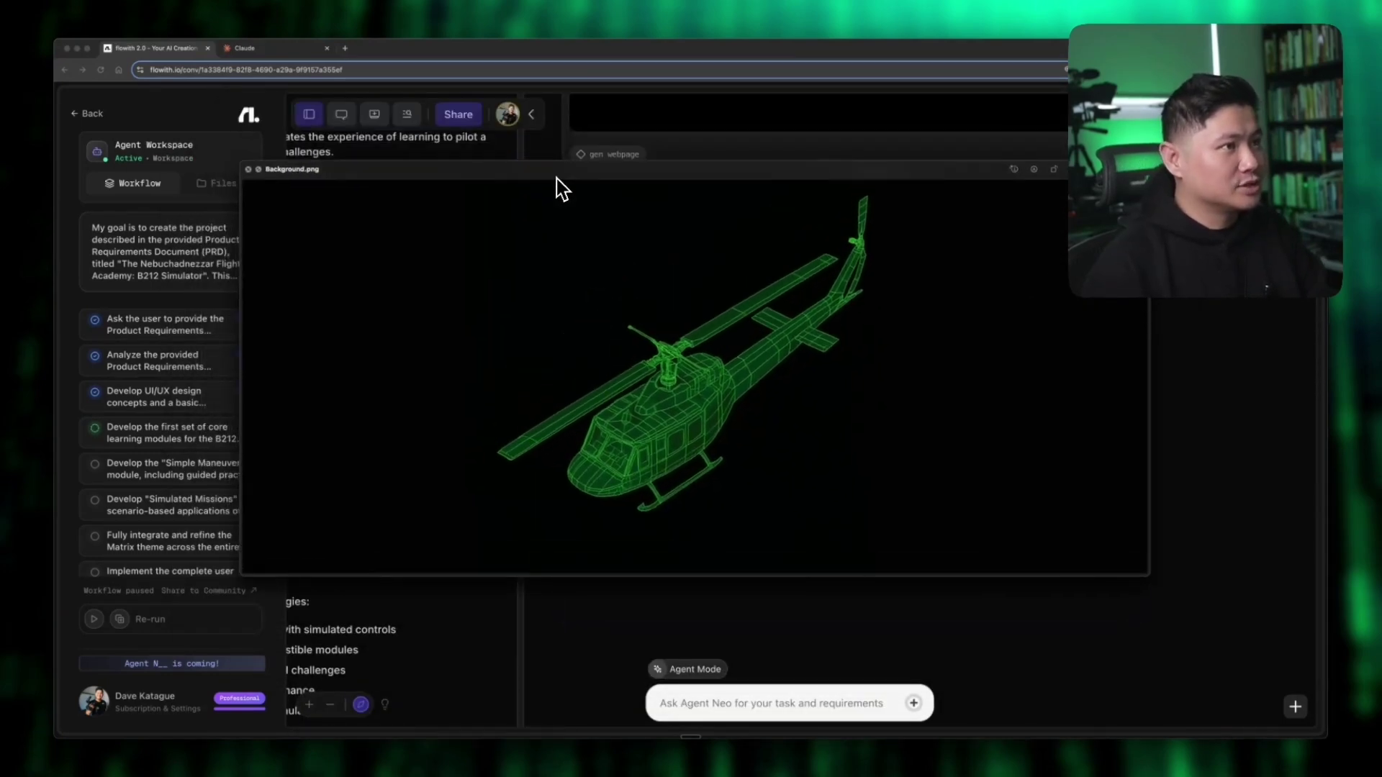
pyautogui.press('Down')
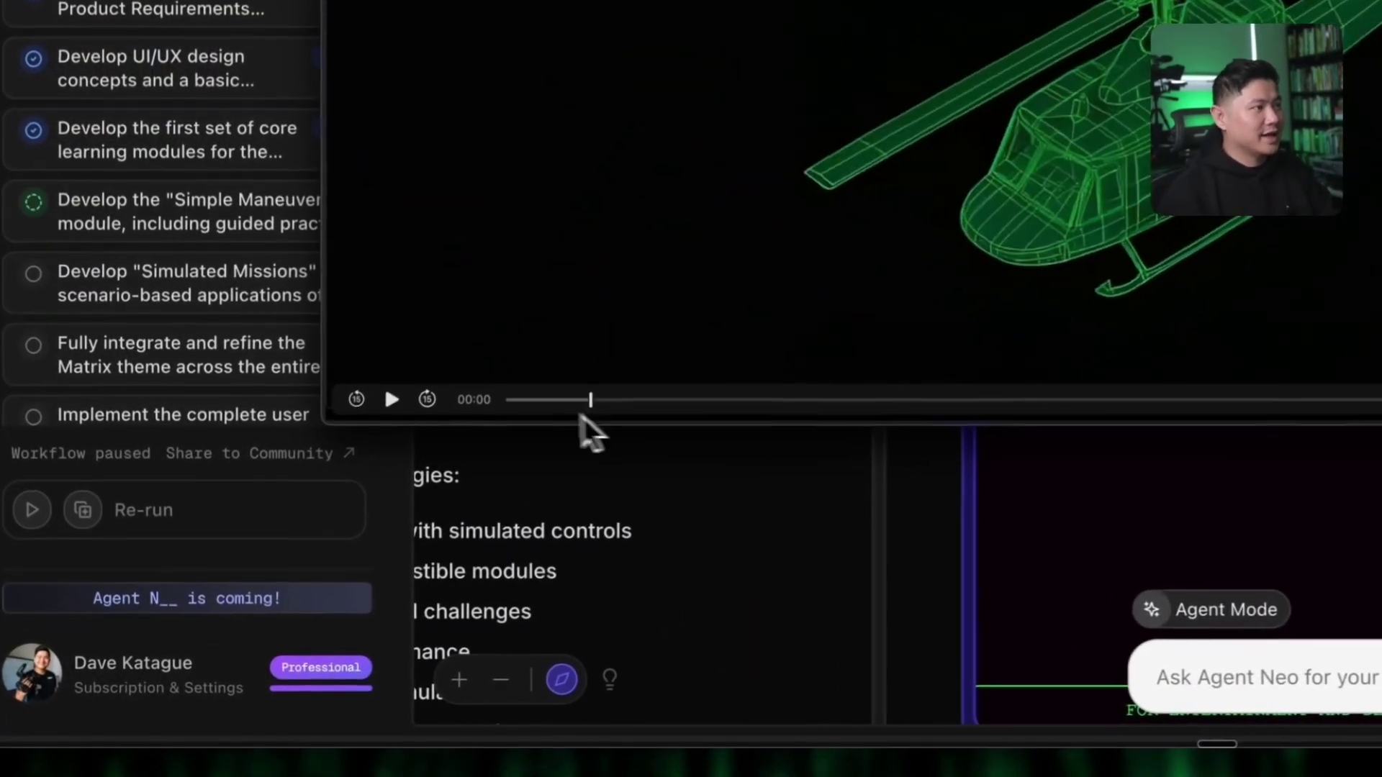
pyautogui.click(394, 398)
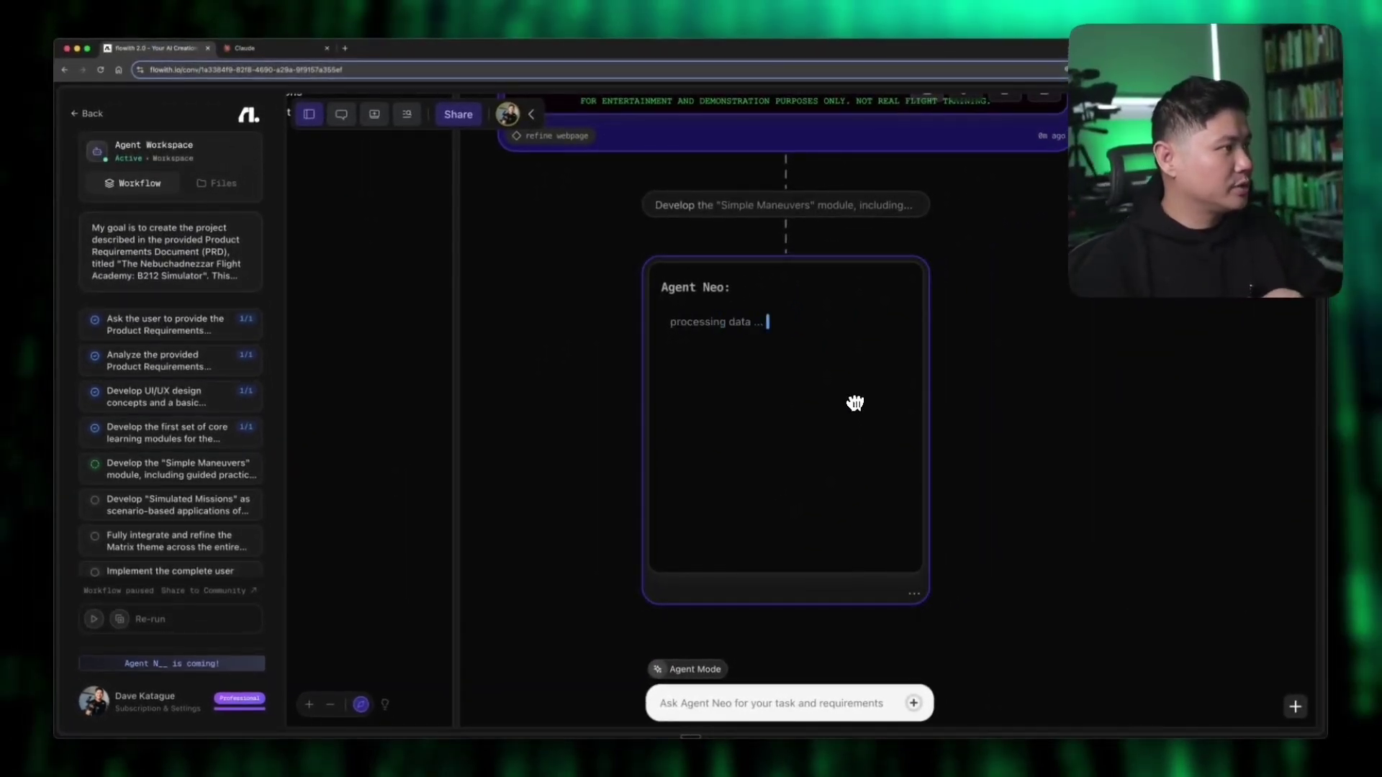
# Step: Scroll the Workflow task list while Agent Neo analyzes the Simple Maneuvers module
pyautogui.scroll(-2, 216, 481)
pyautogui.scroll(-2, 217, 480)
pyautogui.scroll(2, 244, 441)
pyautogui.scroll(-1, 250, 440)
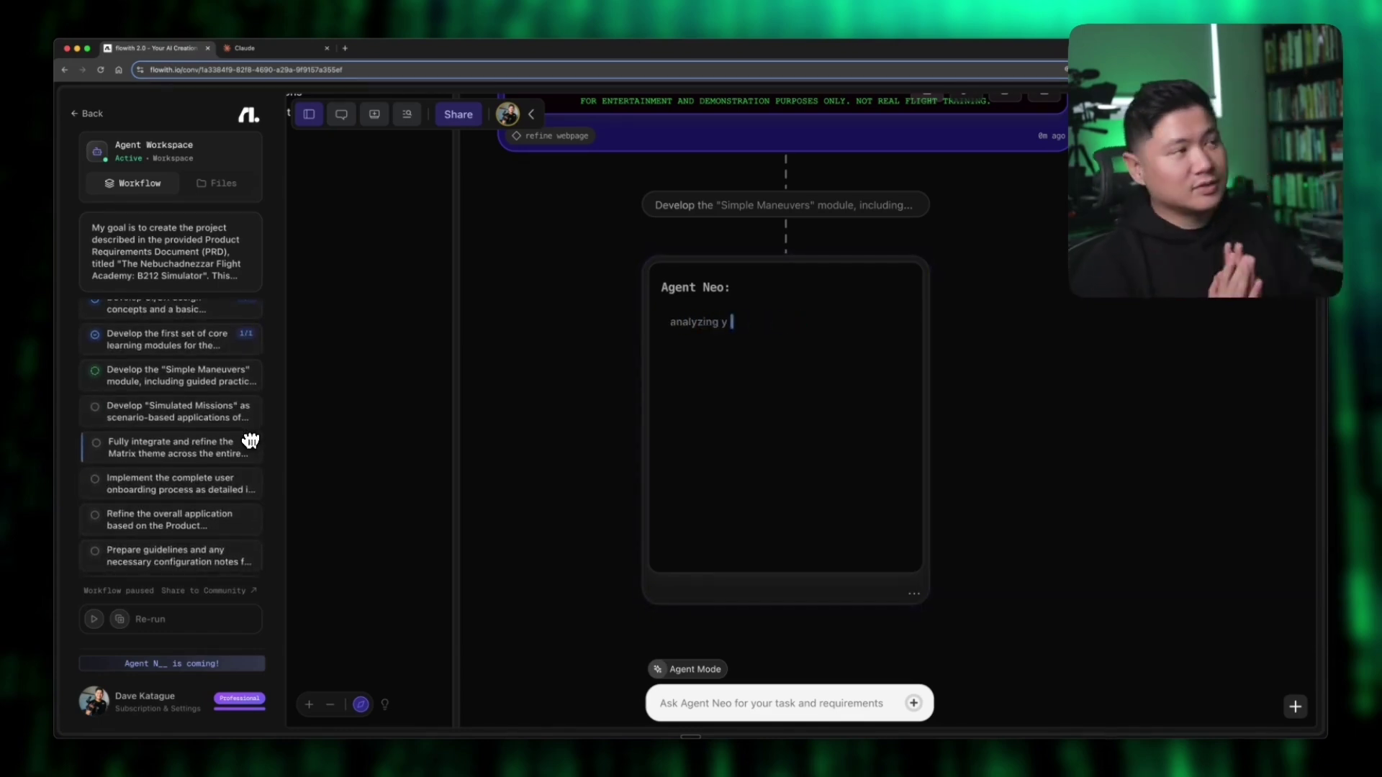